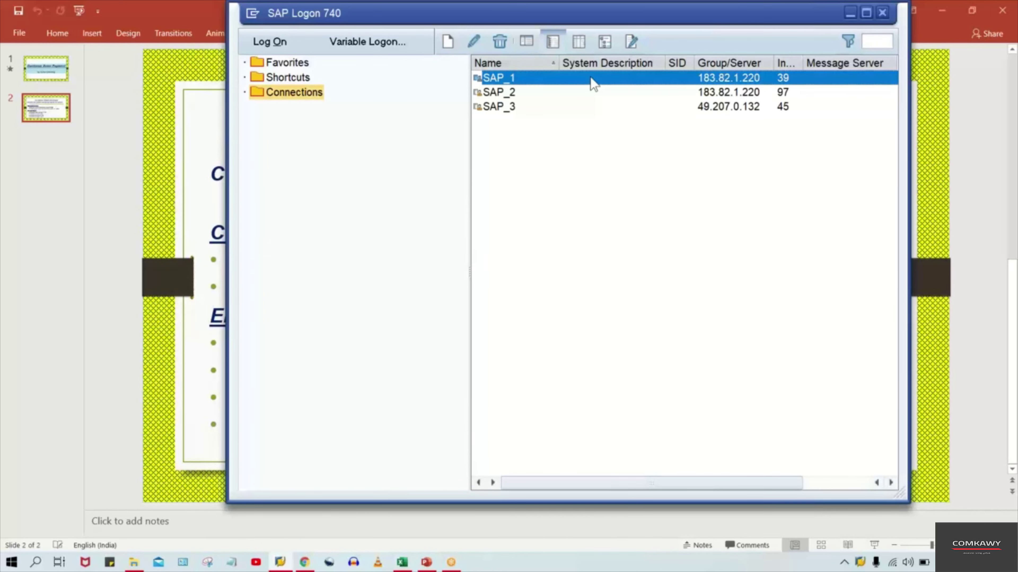
- Open the SAP_1 connection and log on to client 800 with the user name and account password
{"action": "double_click", "coordinate": [593, 80]}
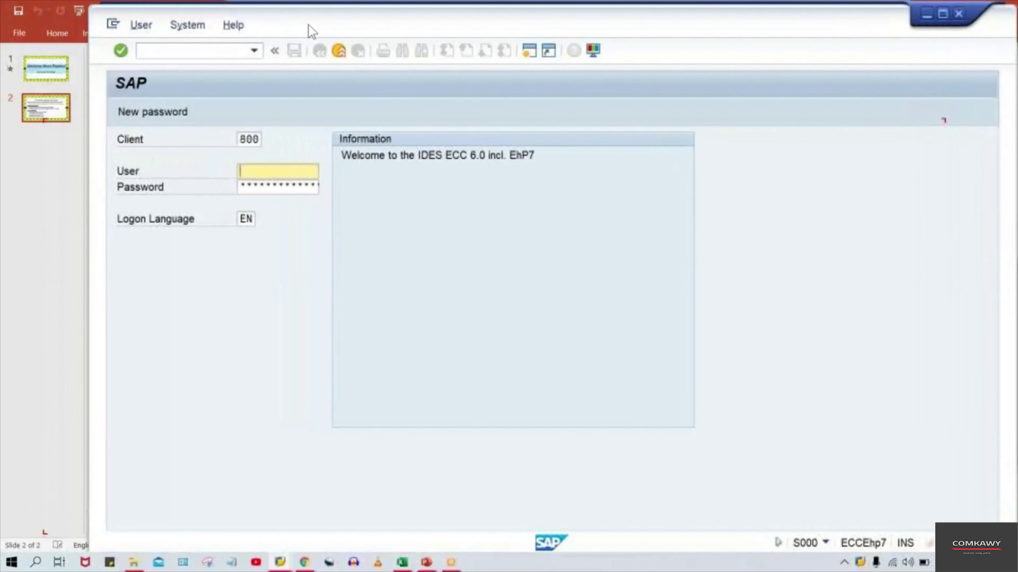
{"action": "left_click", "coordinate": [270, 166]}
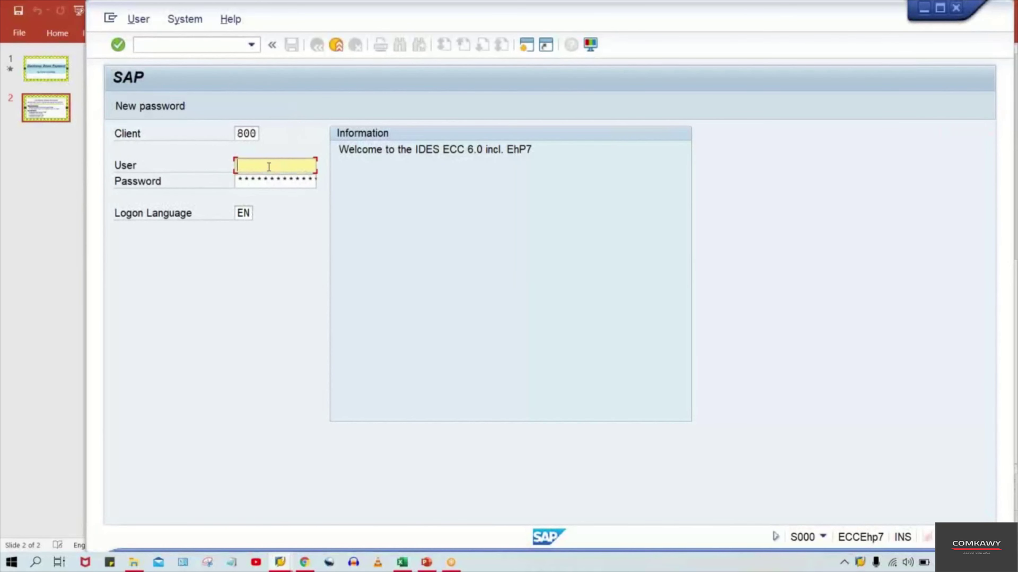
{"action": "left_click", "coordinate": [270, 165]}
{"action": "left_click", "coordinate": [274, 185]}
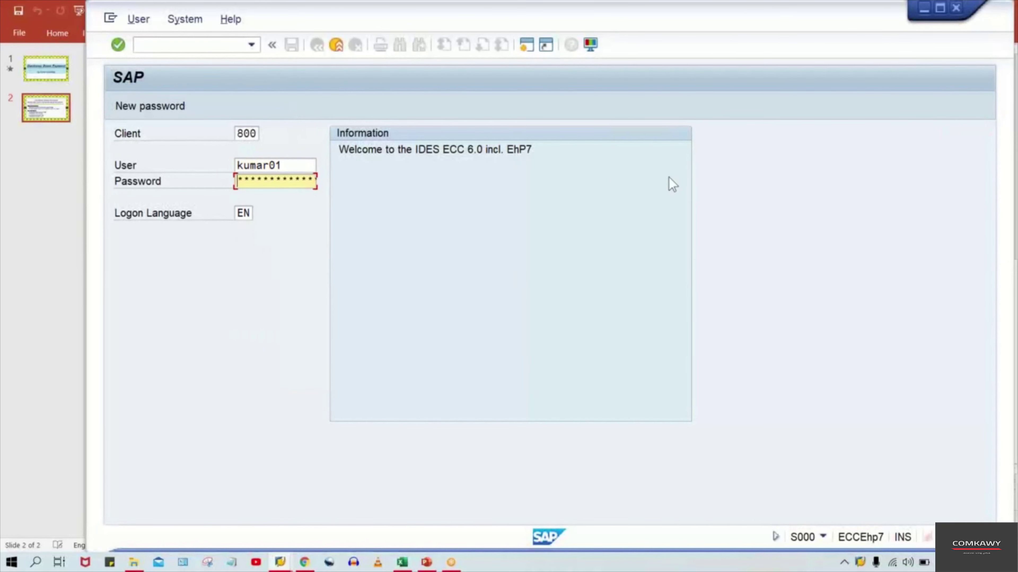
{"action": "key", "text": "Right"}
{"action": "key", "text": "Right"}
{"action": "key", "text": "Right"}
{"action": "key", "text": "Return"}
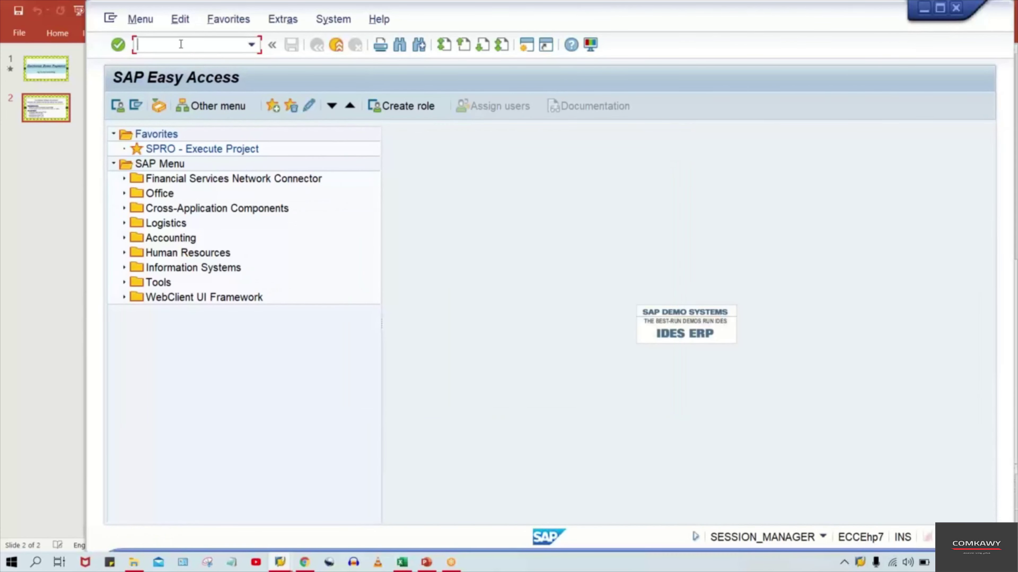
- Check the configuration steps on the PowerPoint slide, then return to SAP and open transaction FS00
{"action": "left_click", "coordinate": [426, 562]}
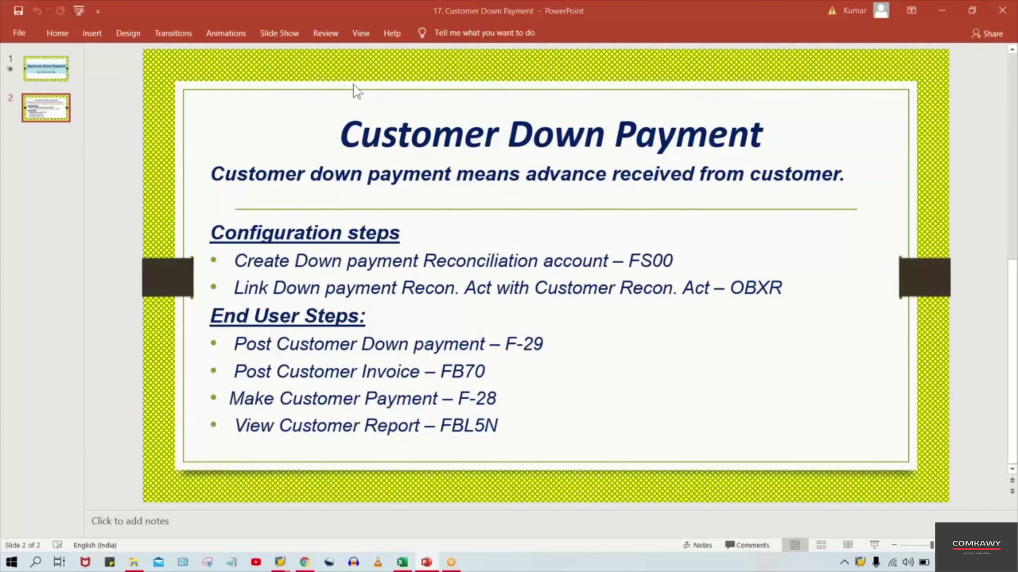
{"action": "key", "text": "alt+Tab"}
{"action": "left_click", "coordinate": [190, 47]}
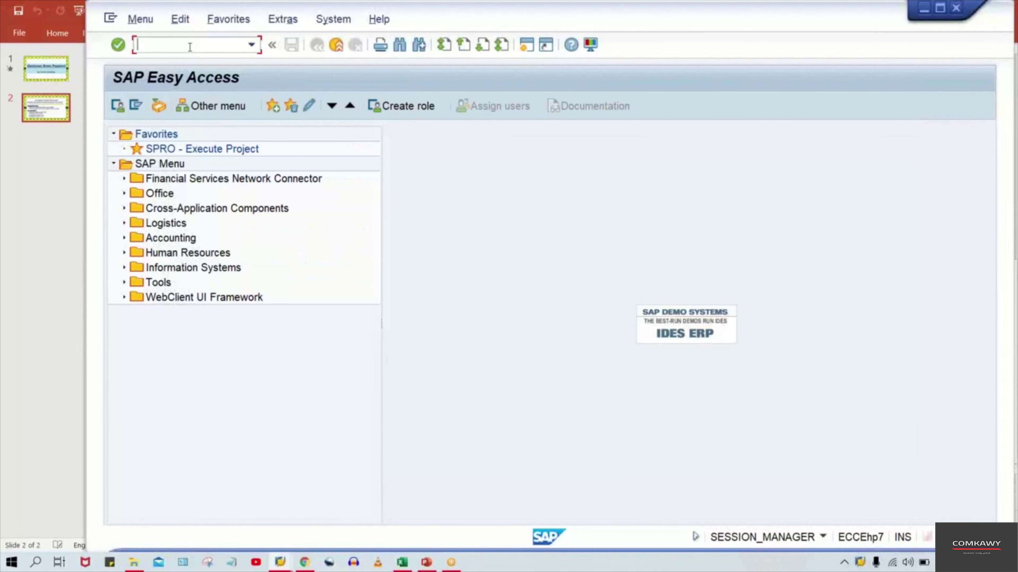
{"action": "type", "text": "FS00"}
{"action": "key", "text": "Return"}
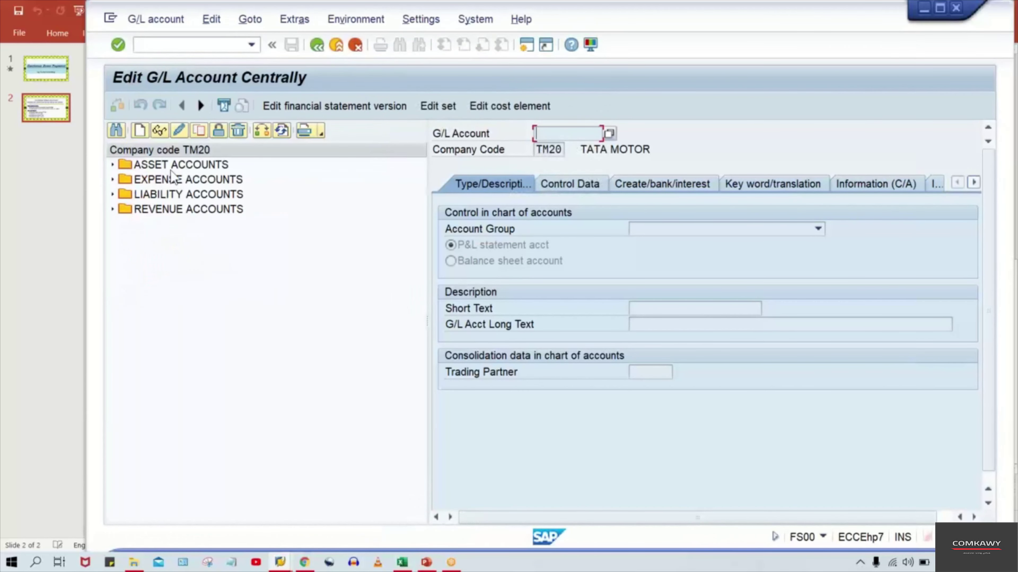
- Expand the liability and asset accounts of company code TM20 and look at the existing numbering and the ACCOUNT RECEIVABLE entry
{"action": "left_click", "coordinate": [195, 167]}
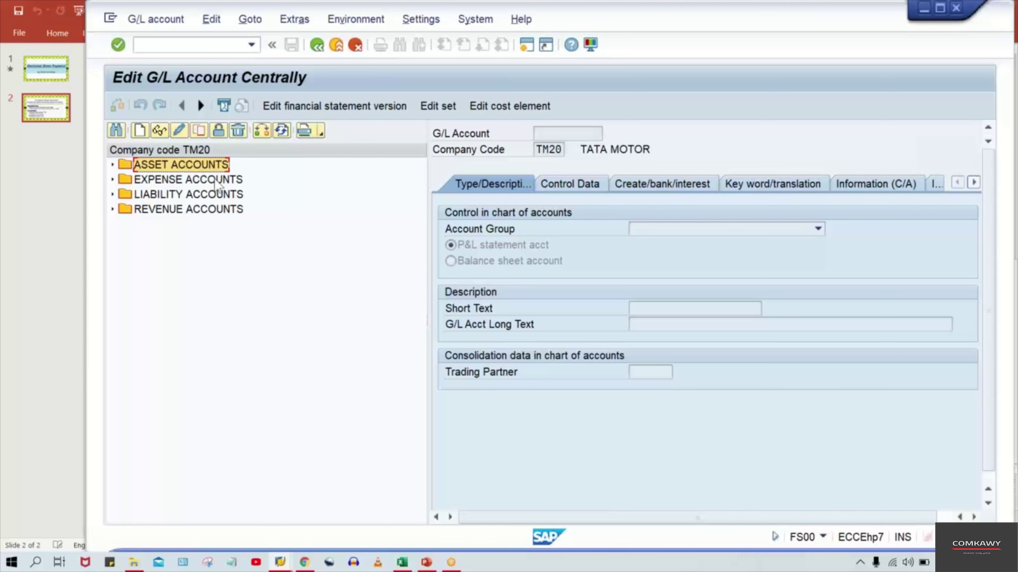
{"action": "left_click", "coordinate": [178, 195]}
{"action": "double_click", "coordinate": [177, 194]}
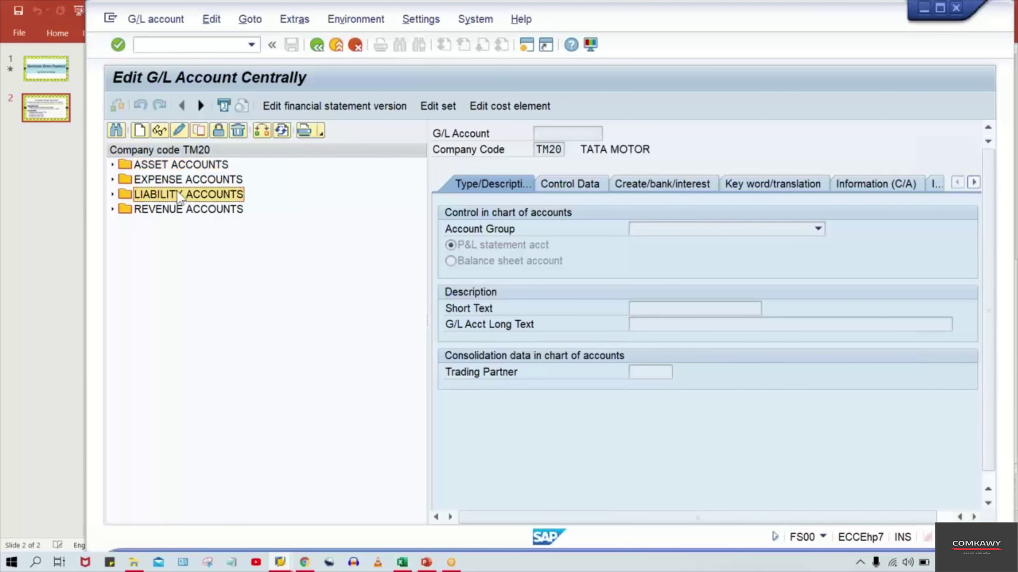
{"action": "left_click", "coordinate": [199, 169]}
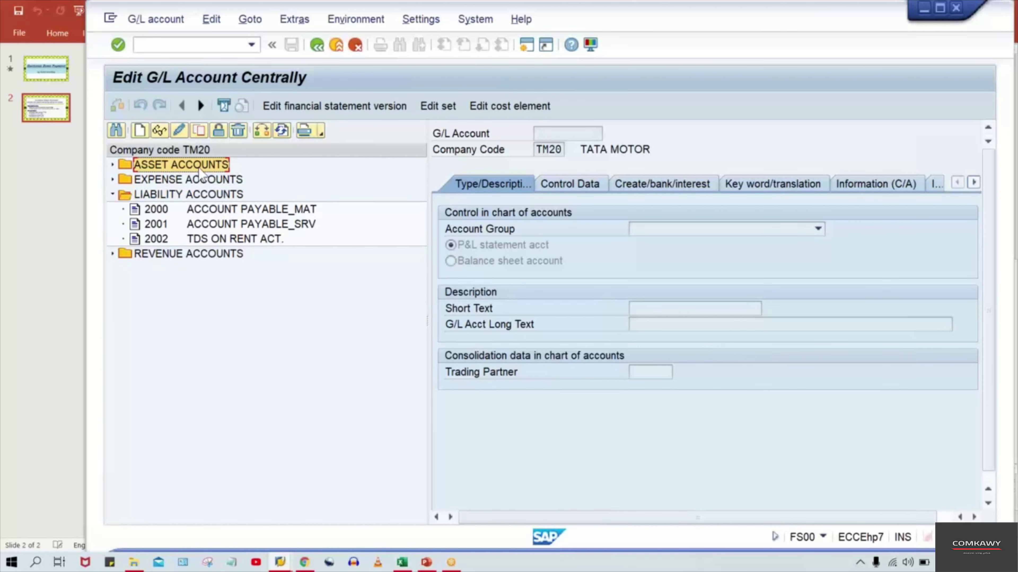
{"action": "double_click", "coordinate": [200, 172]}
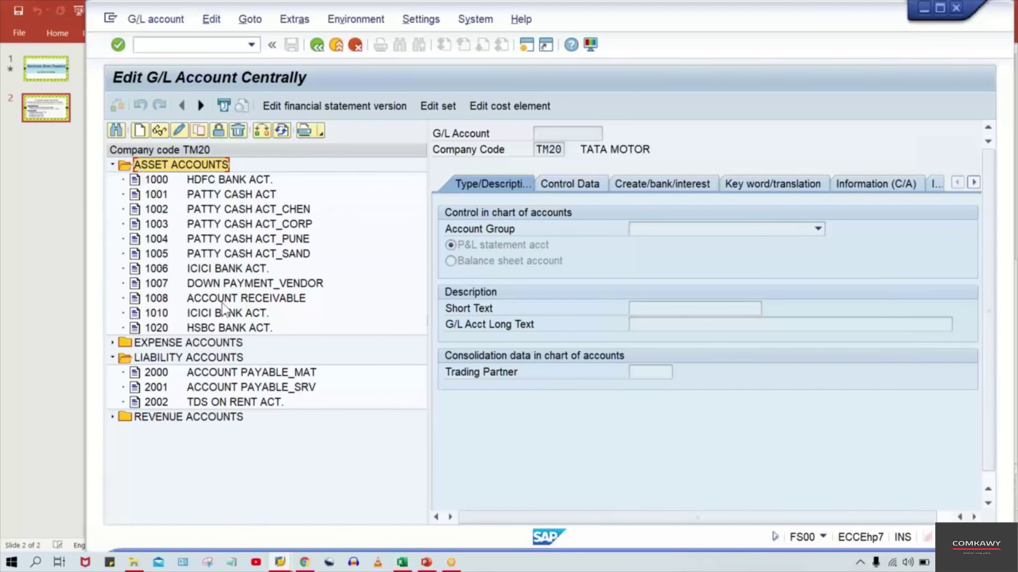
{"action": "left_click", "coordinate": [164, 302]}
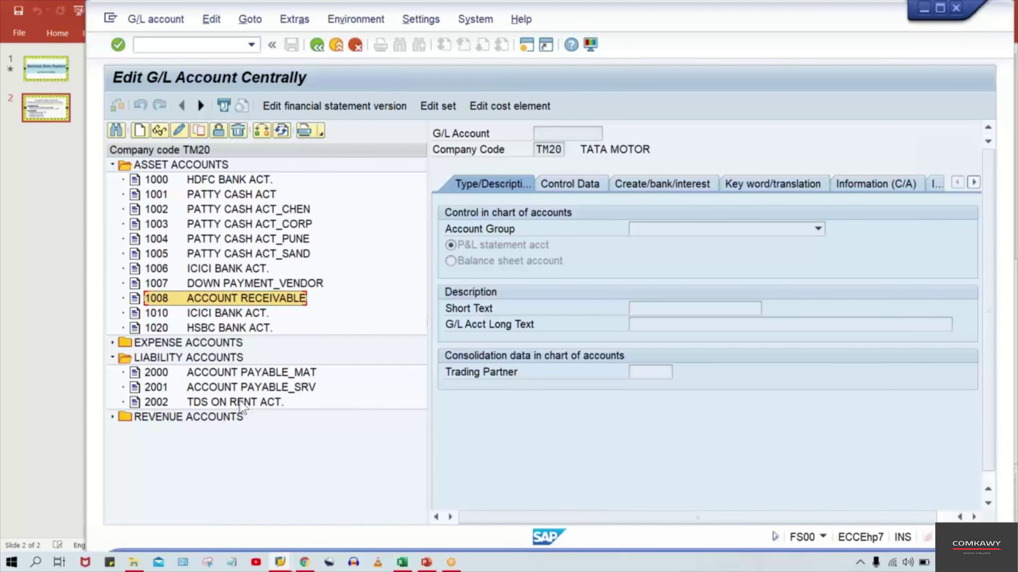
- Create G/L account 2008 in company code TM20 as a balance sheet account in the LIABILITY ACCOUNTS group
{"action": "left_click", "coordinate": [134, 136]}
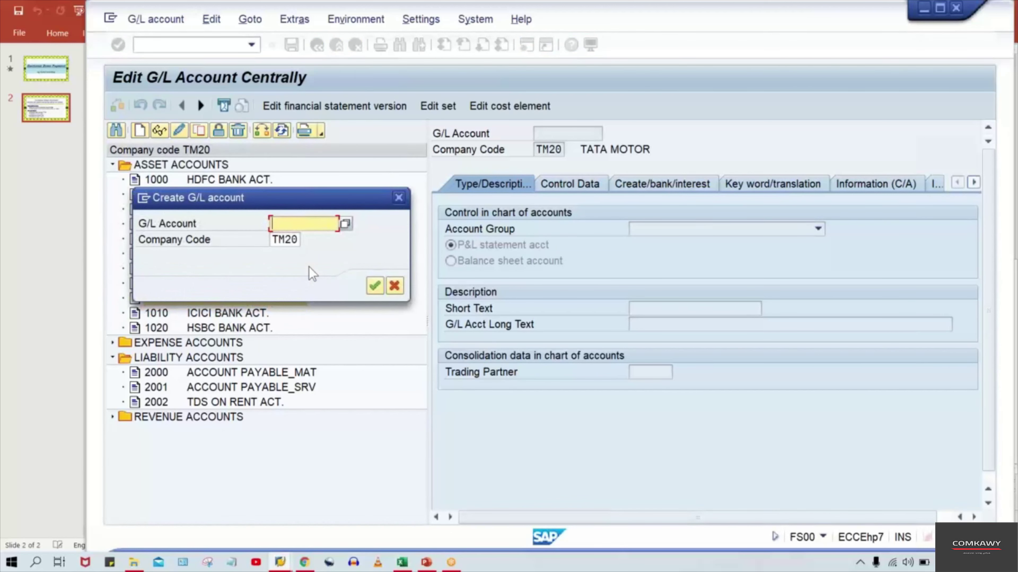
{"action": "type", "text": "2008"}
{"action": "key", "text": "Return"}
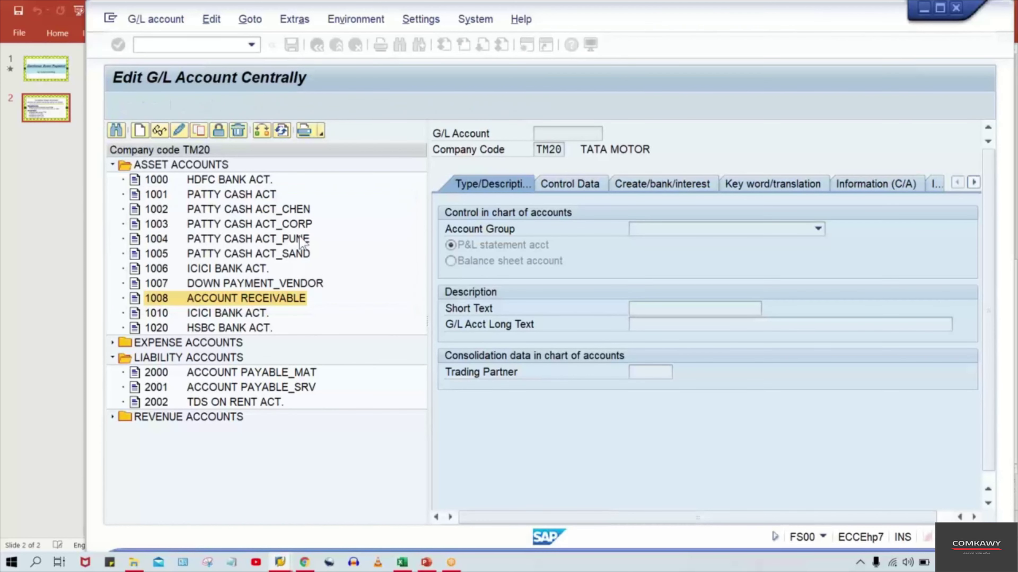
{"action": "left_click", "coordinate": [655, 231]}
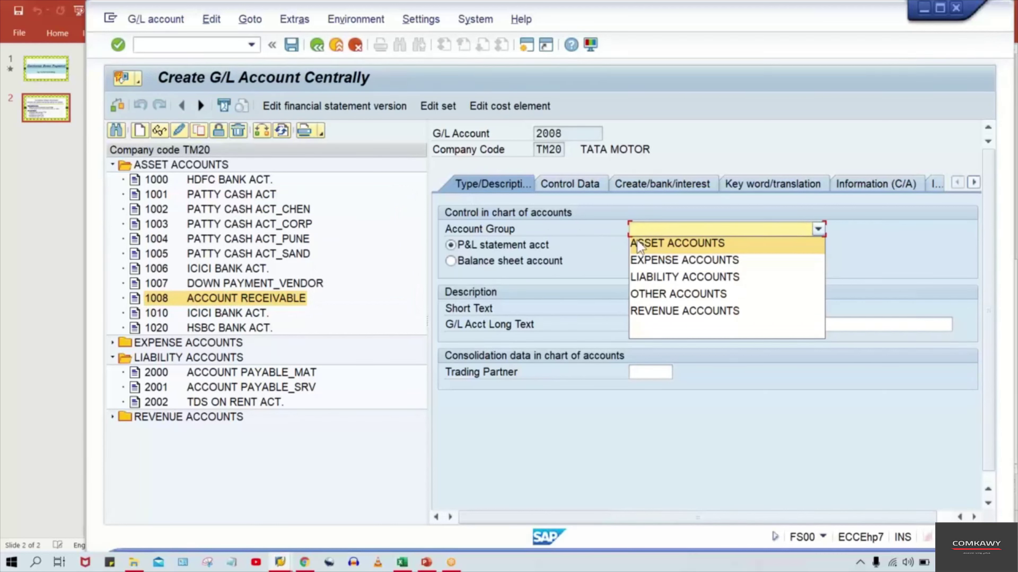
{"action": "left_click", "coordinate": [669, 282]}
{"action": "left_click", "coordinate": [450, 261]}
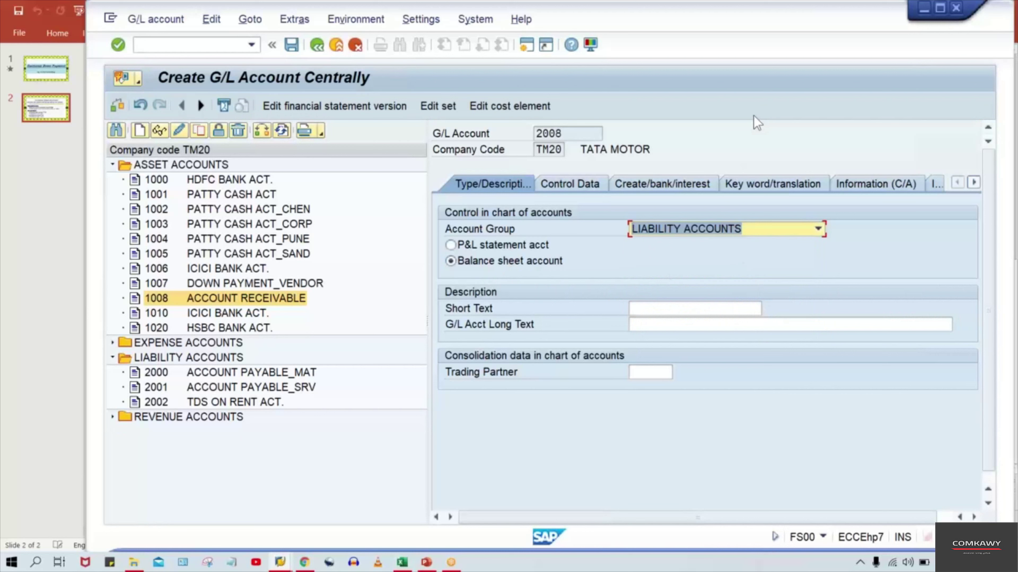
- Describe the new G/L account with the short text CUSTOMER DP and the long text CUSTOMER DOWNPAYMENT
{"action": "left_click", "coordinate": [653, 306]}
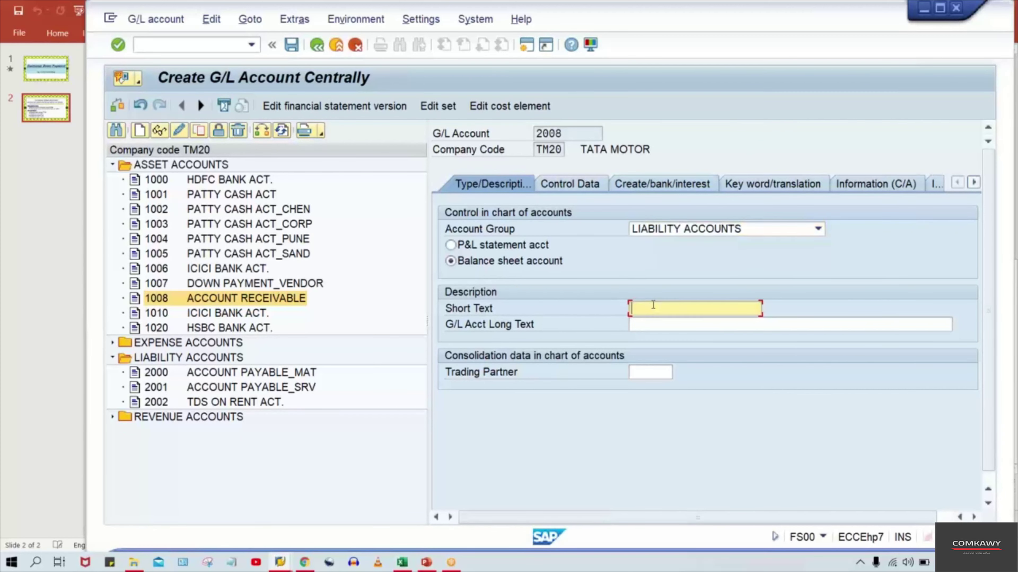
{"action": "type", "text": "D"}
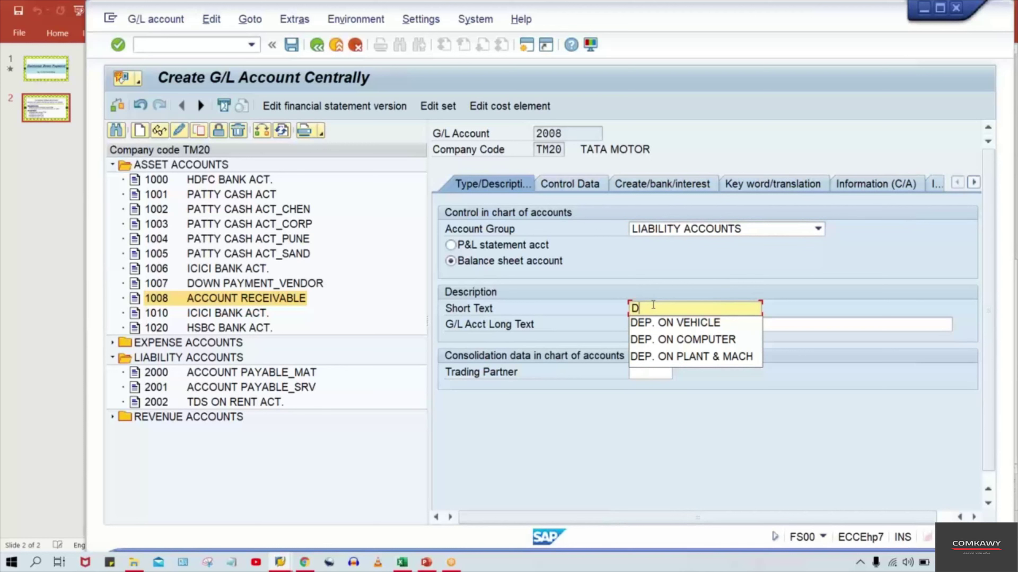
{"action": "key", "text": "BackSpace"}
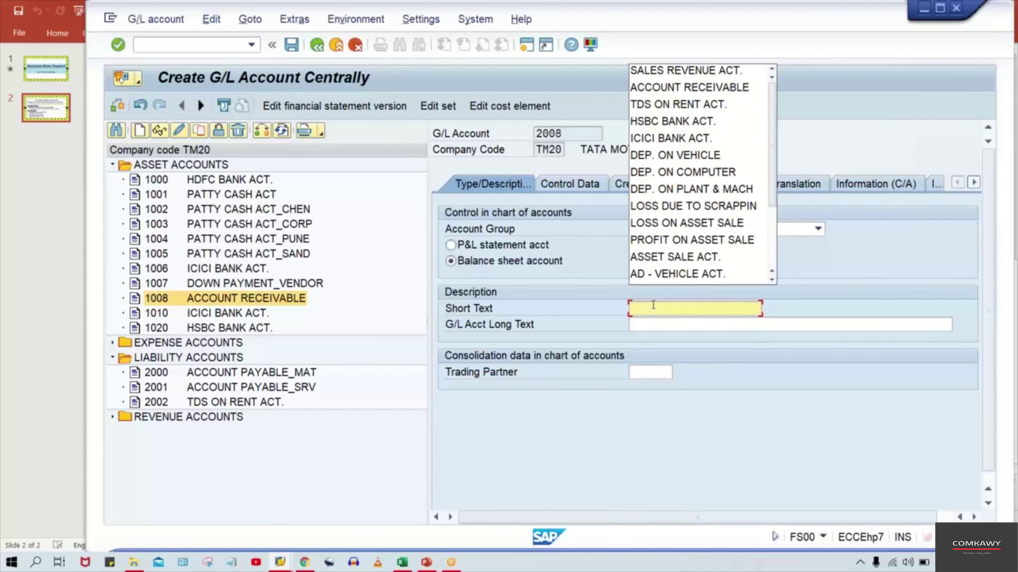
{"action": "type", "text": "CUSTOMER "}
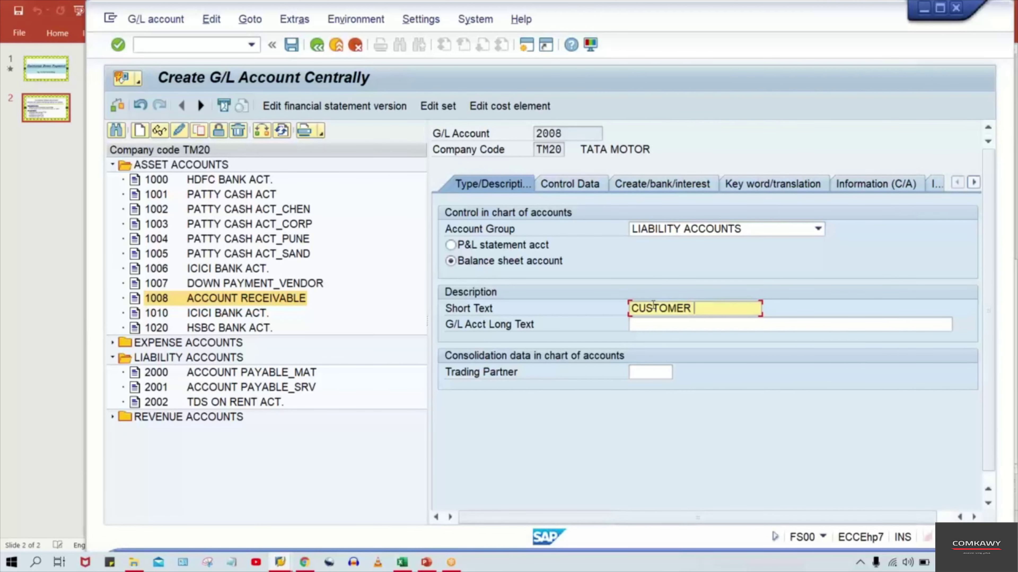
{"action": "type", "text": "DP"}
{"action": "key", "text": "shift+Home"}
{"action": "key", "text": "ctrl+c"}
{"action": "key", "text": "Tab"}
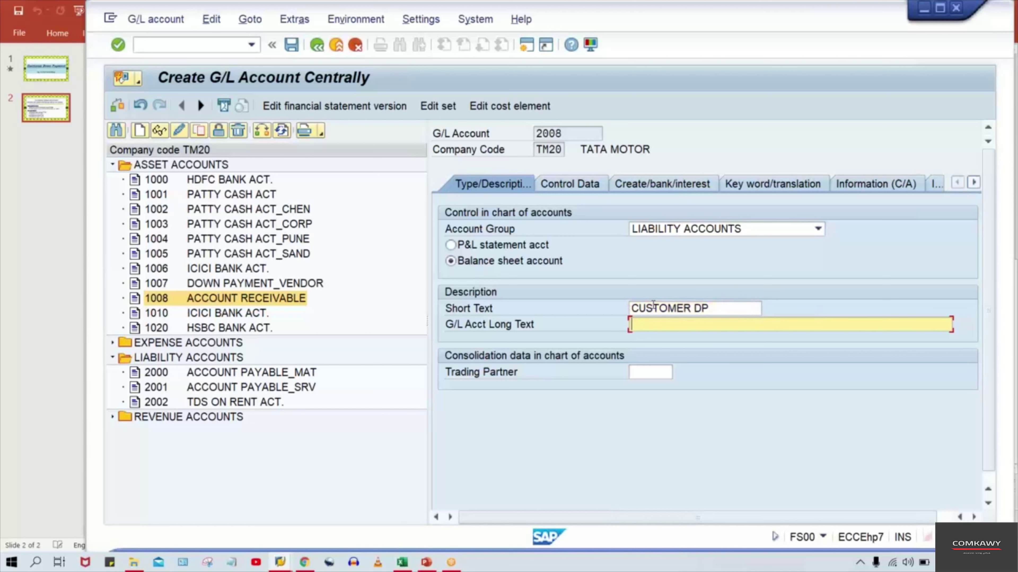
{"action": "key", "text": "ctrl+v"}
{"action": "key", "text": "BackSpace"}
{"action": "type", "text": "OWN"}
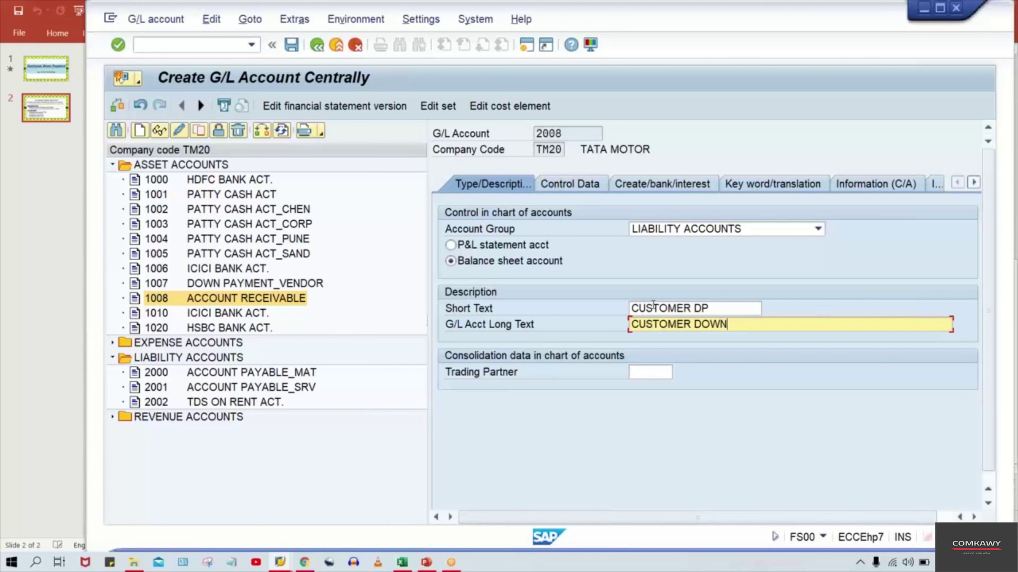
{"action": "type", "text": "PAYMENT"}
{"action": "key", "text": "Return"}
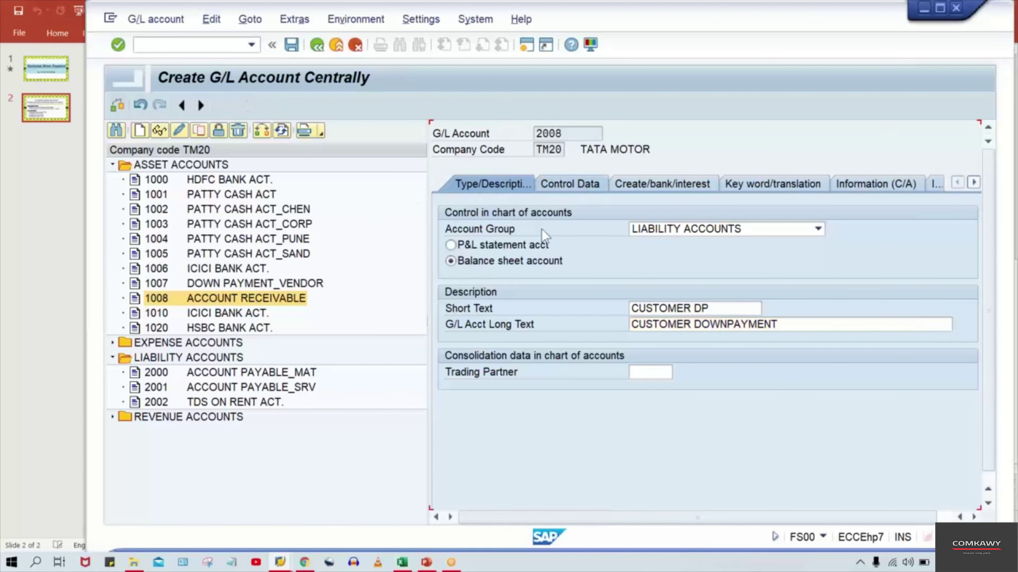
- Make the account a reconciliation account for Customers, with line item display enabled and sort key 001
{"action": "left_click", "coordinate": [570, 184]}
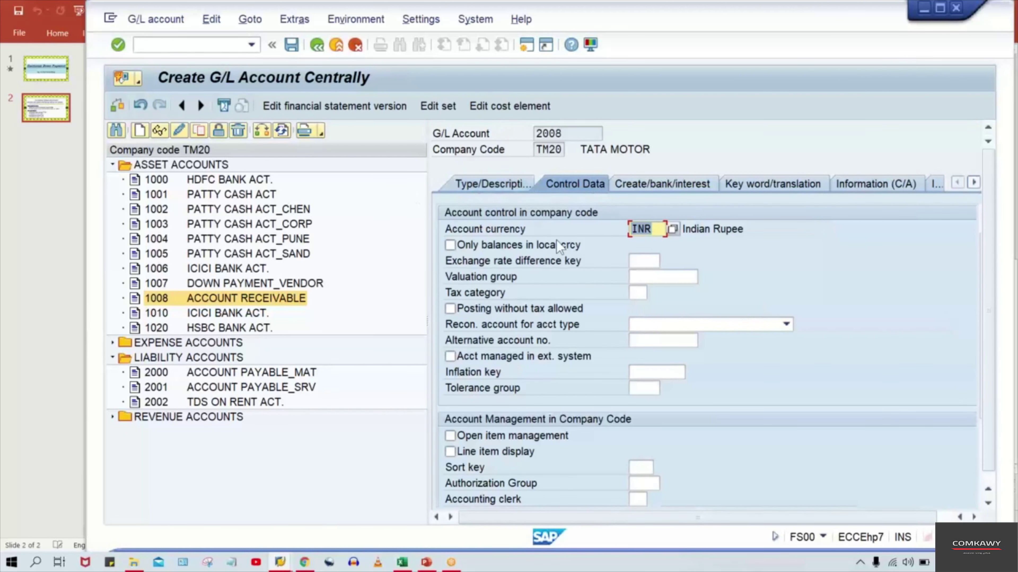
{"action": "left_click", "coordinate": [642, 321]}
{"action": "left_click", "coordinate": [660, 355]}
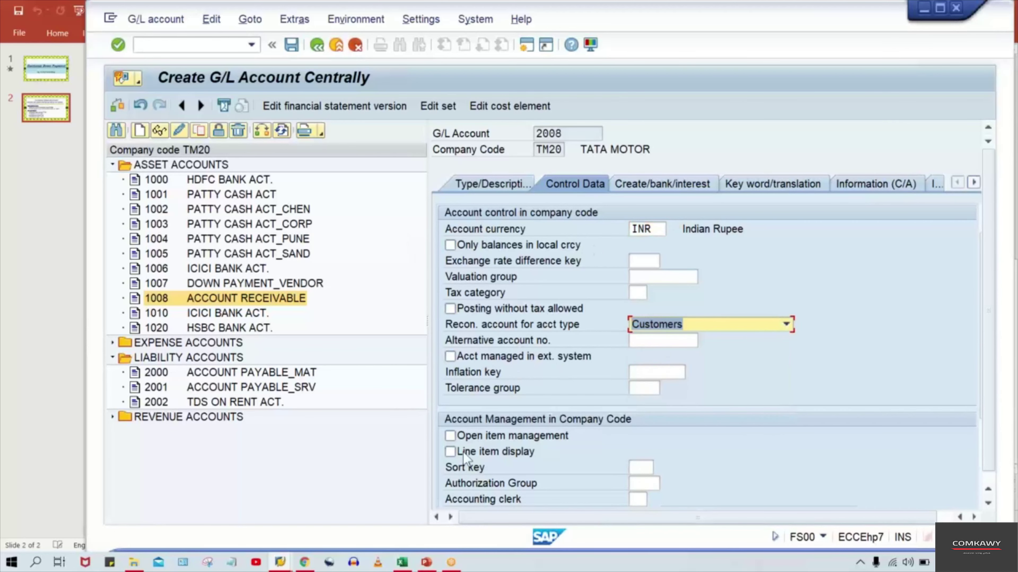
{"action": "left_click", "coordinate": [462, 452]}
{"action": "left_click", "coordinate": [633, 471]}
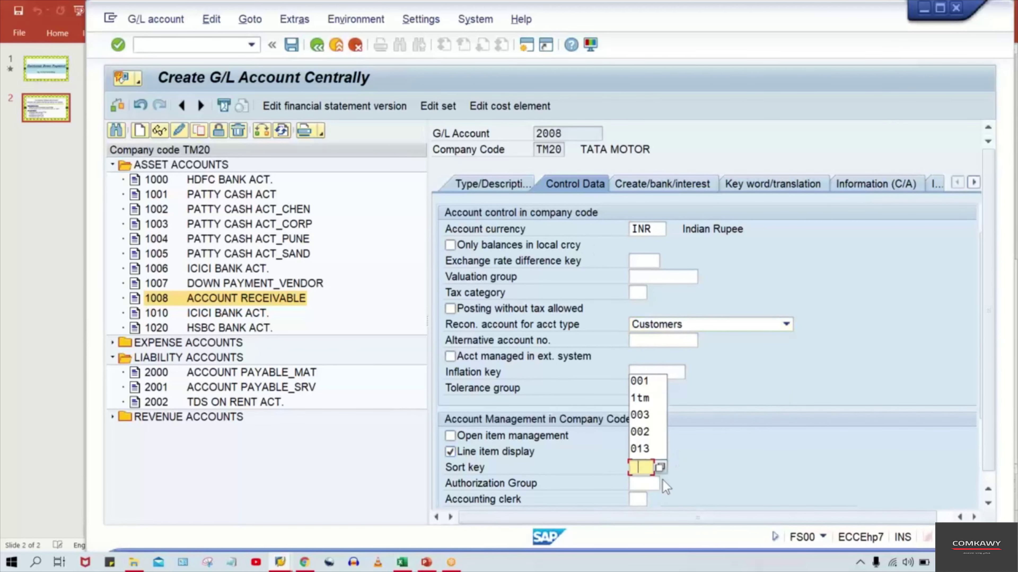
{"action": "left_click", "coordinate": [643, 386]}
- Assign field status group G067 to account 2008 and save the new G/L account
{"action": "left_click", "coordinate": [659, 185]}
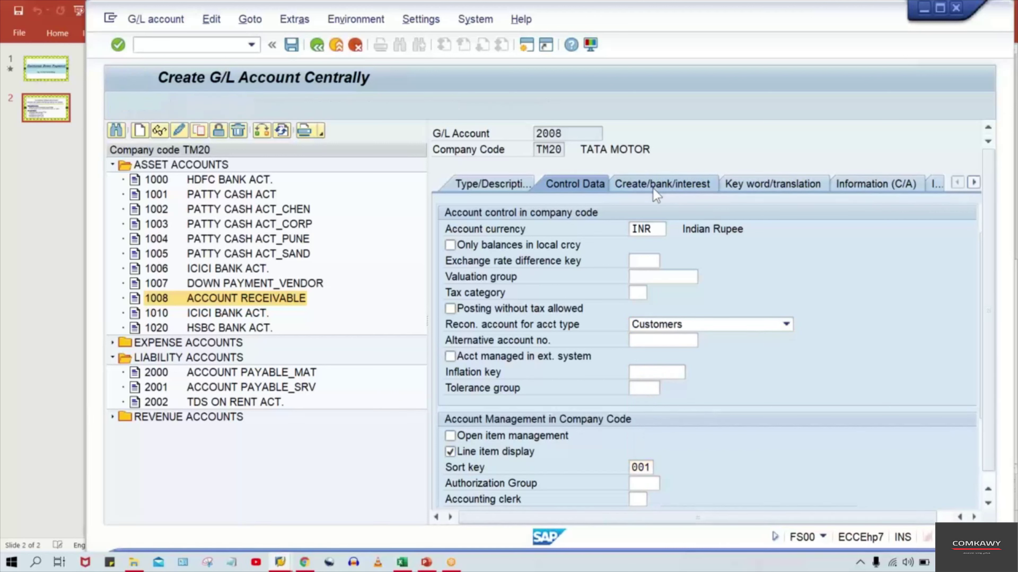
{"action": "left_click", "coordinate": [641, 229]}
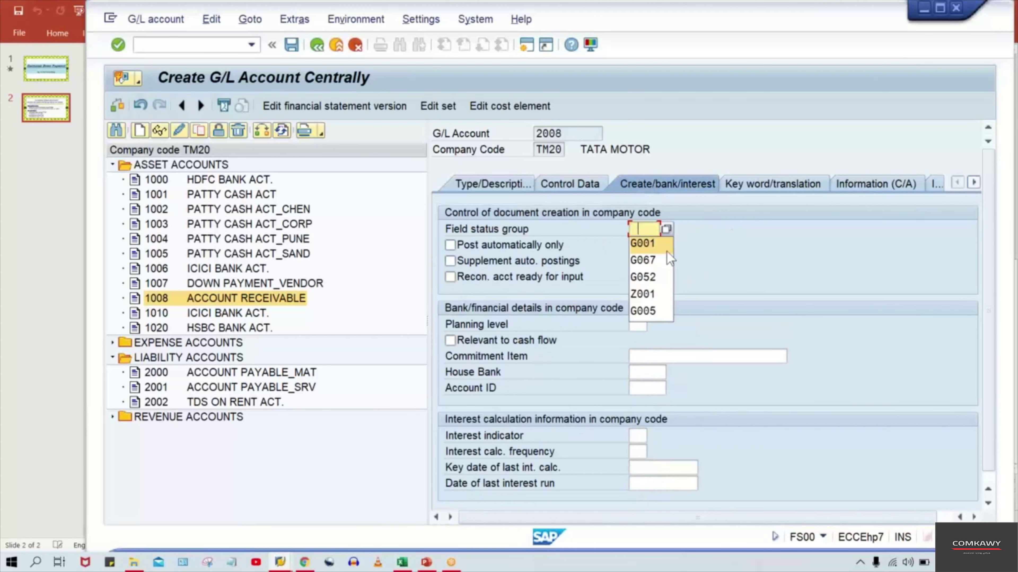
{"action": "left_click", "coordinate": [653, 265]}
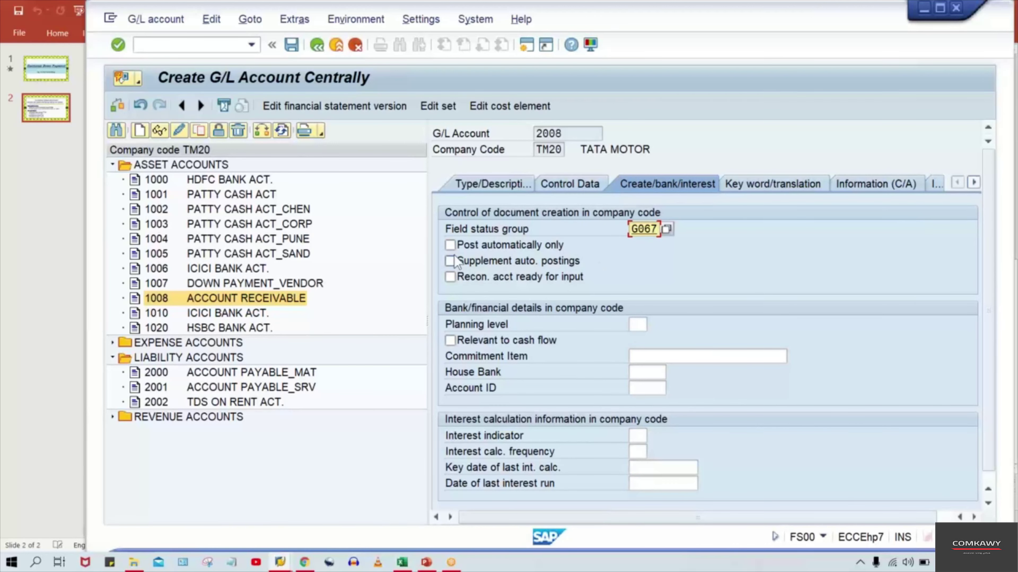
{"action": "key", "text": "Return"}
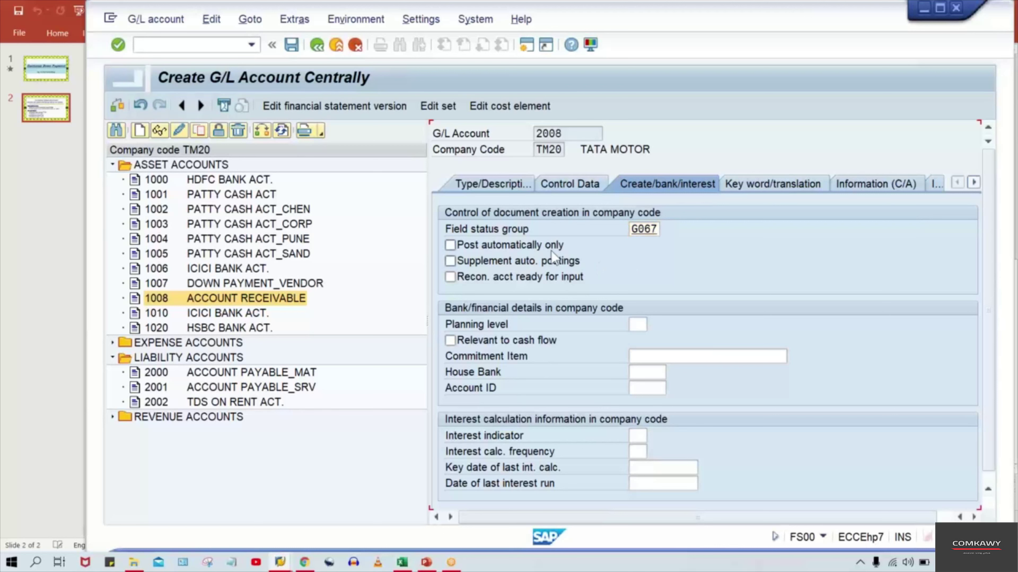
{"action": "key", "text": "ctrl+s"}
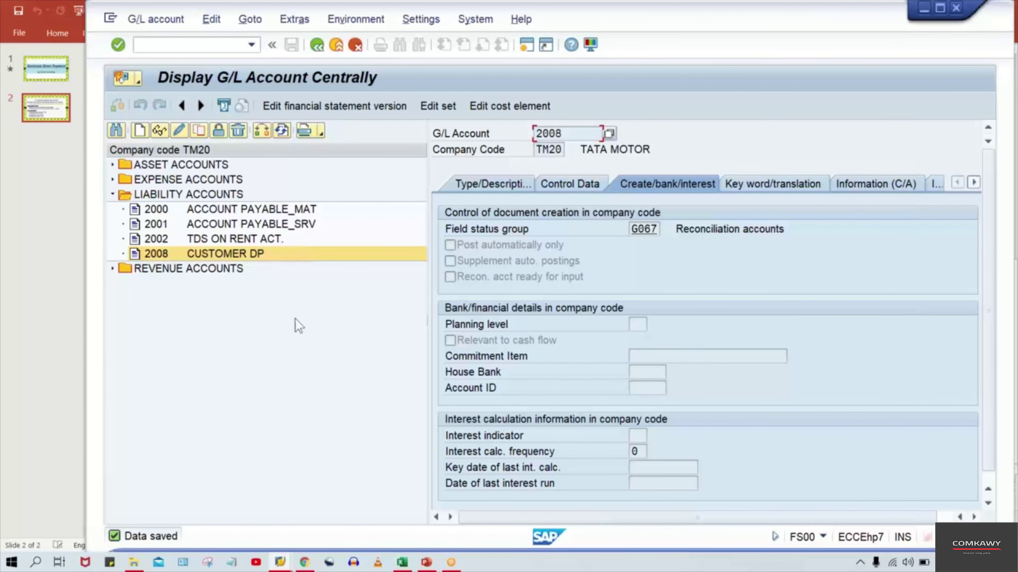
- Check the next configuration step on the PowerPoint slide, then return to SAP and open transaction OBXR
{"action": "left_click", "coordinate": [427, 563]}
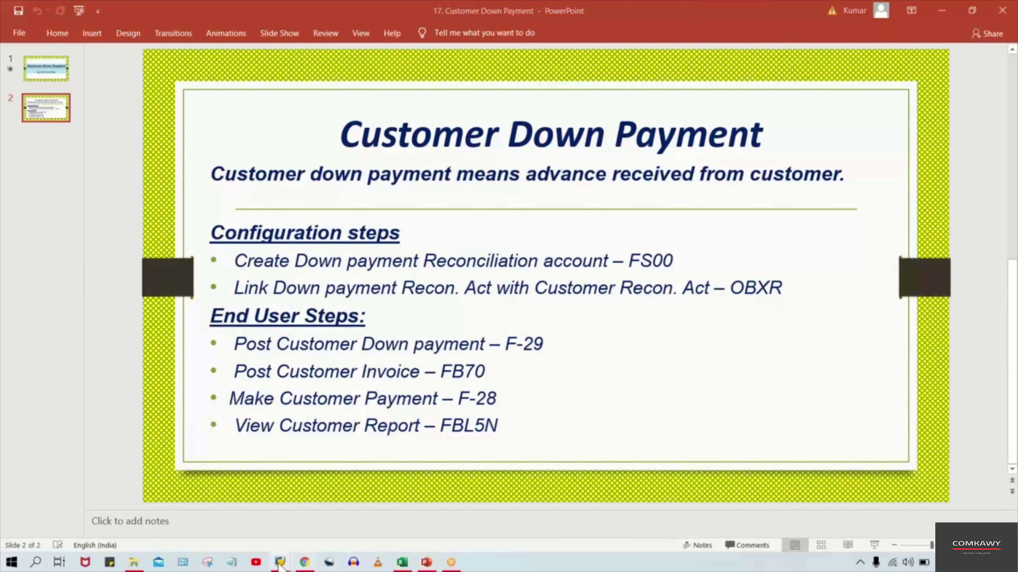
{"action": "mouse_move", "coordinate": [279, 565]}
{"action": "left_click", "coordinate": [348, 512]}
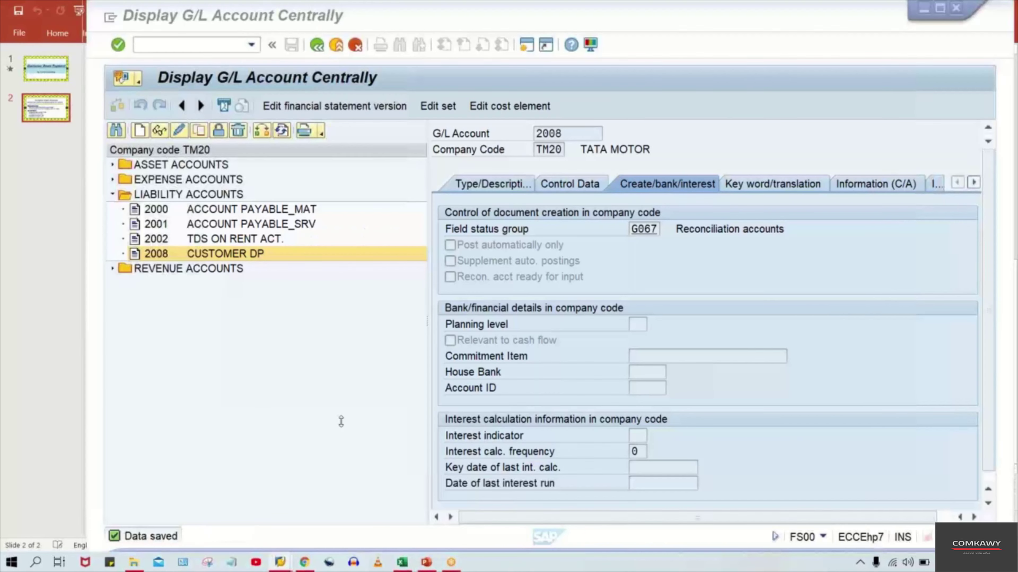
{"action": "left_click", "coordinate": [168, 46]}
{"action": "type", "text": "/NOB"}
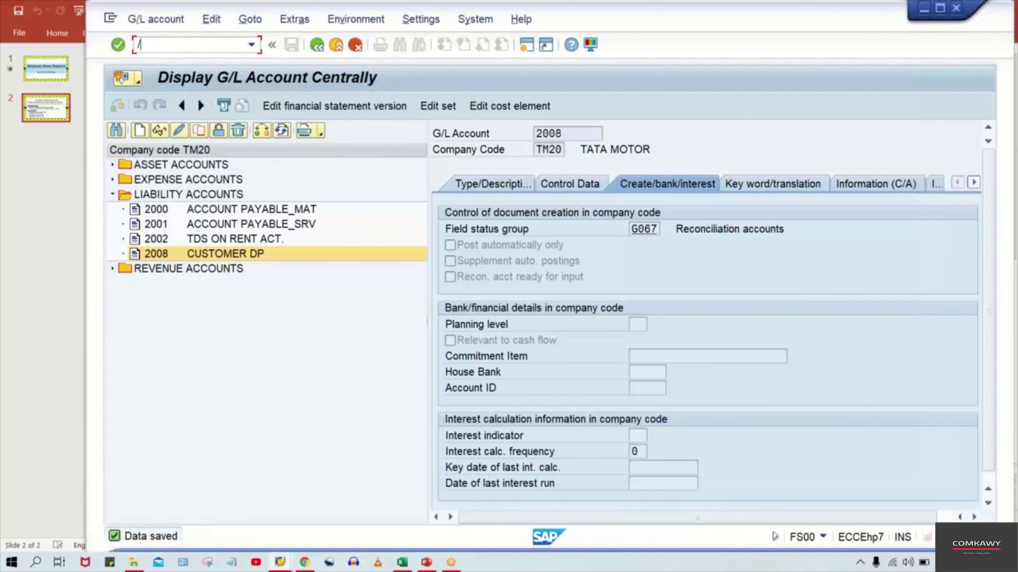
{"action": "type", "text": "XR"}
{"action": "key", "text": "Return"}
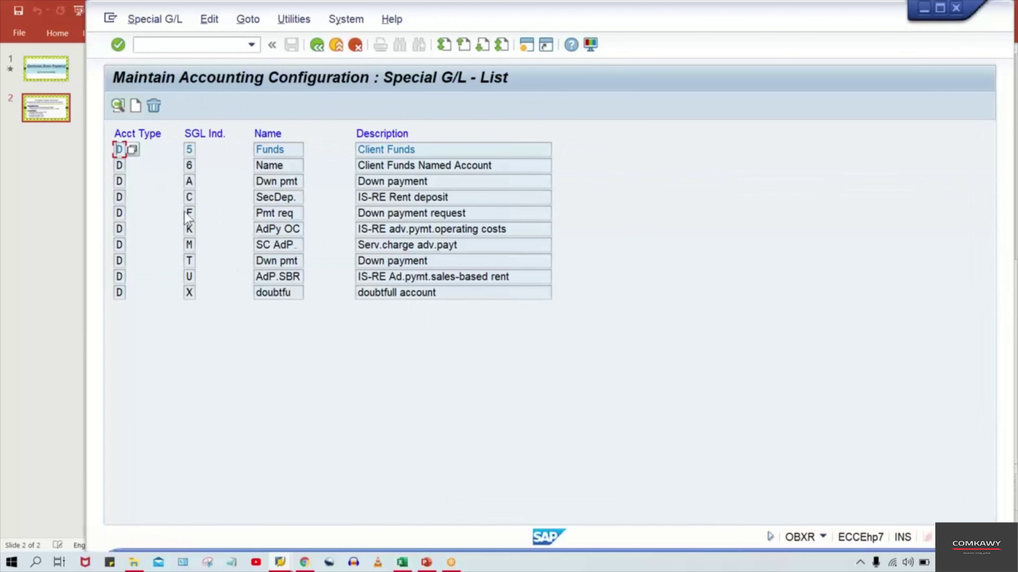
- Open the account assignment of customer special G/L indicator A (Down payment) for chart of accounts TM20
{"action": "left_click", "coordinate": [189, 181]}
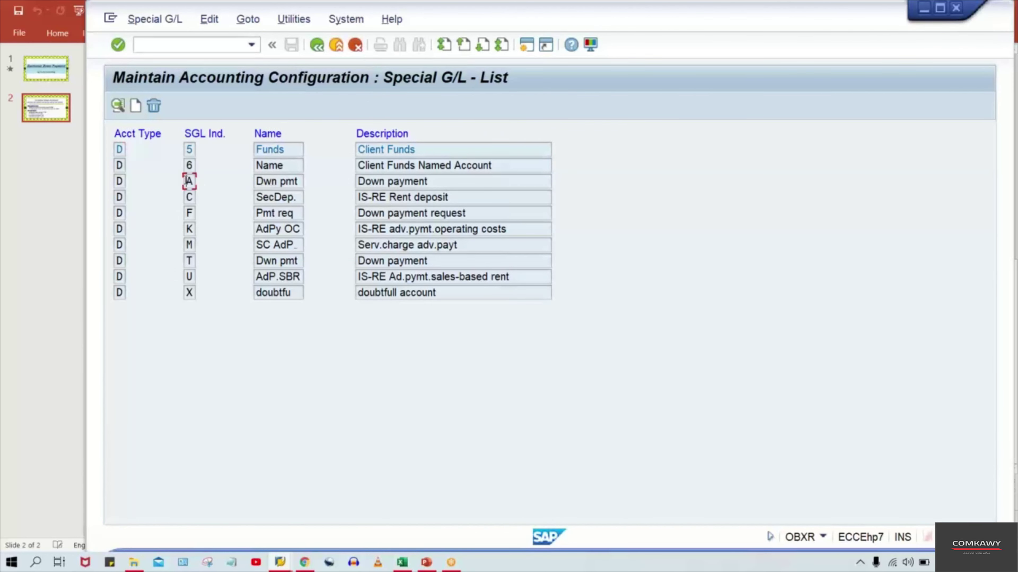
{"action": "double_click", "coordinate": [288, 181]}
{"action": "key", "text": "Return"}
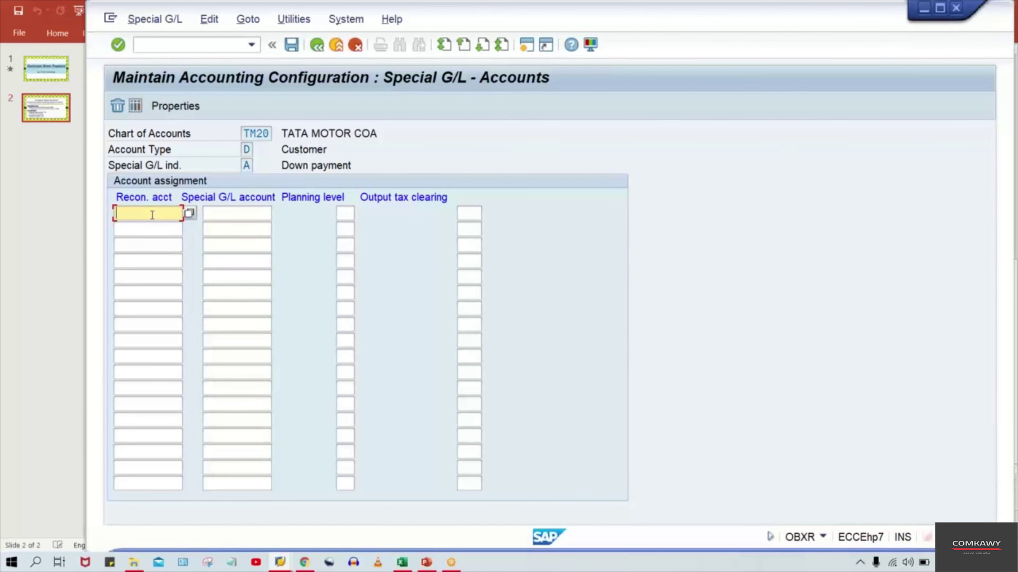
- Link reconciliation account 1008 to special G/L account 2008 and save the assignment in the TATA MOTOR customizing request
{"action": "type", "text": "1008"}
{"action": "key", "text": "Tab"}
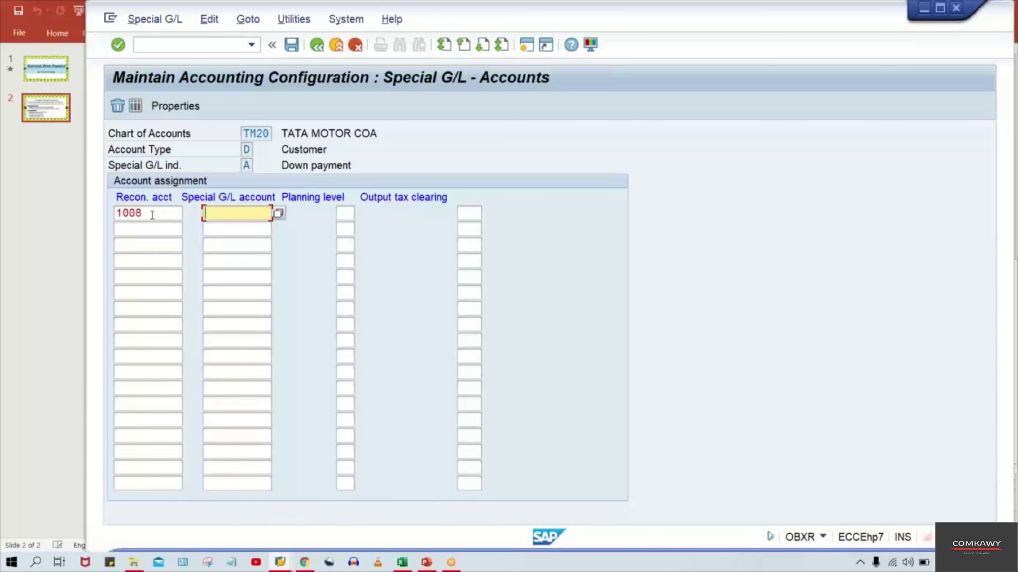
{"action": "type", "text": "2008"}
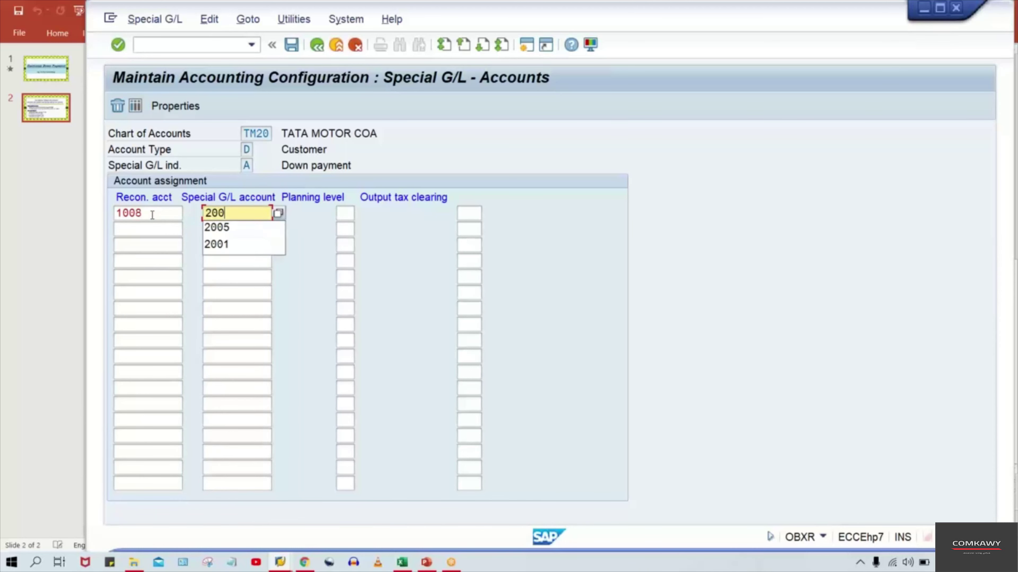
{"action": "key", "text": "ctrl+s"}
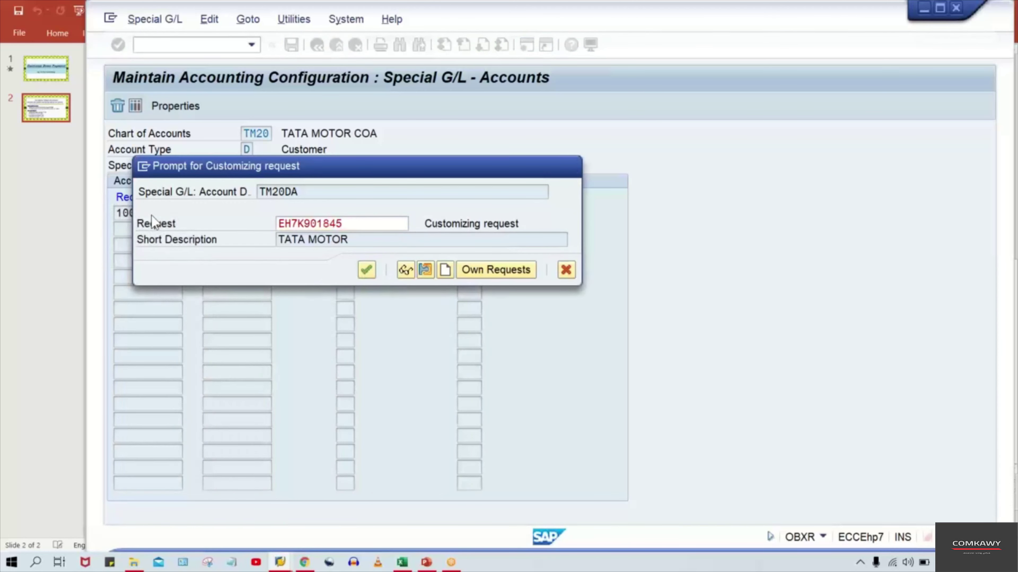
{"action": "key", "text": "Return"}
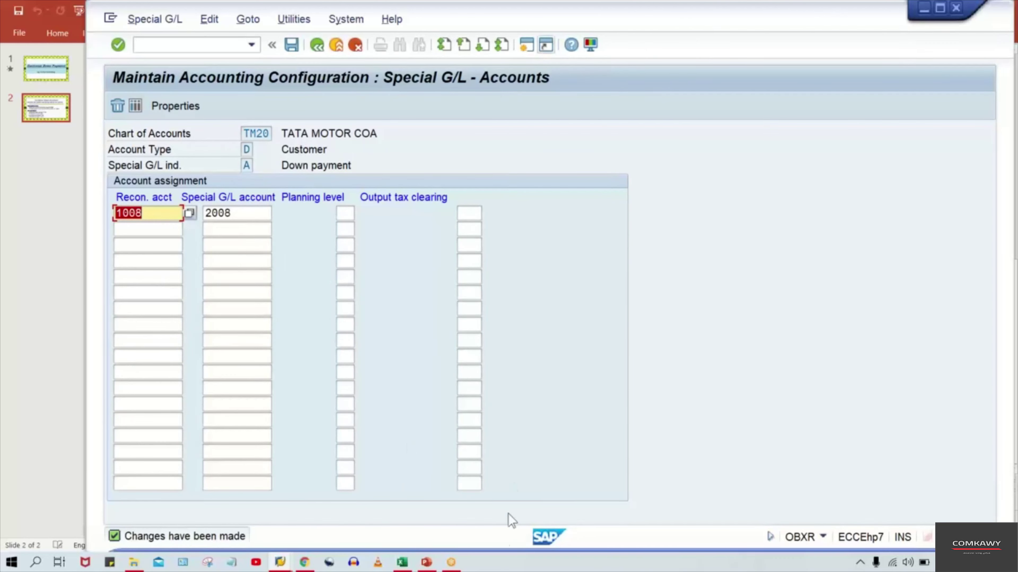
- Check the first end-user step on the PowerPoint slide, then return to SAP and open transaction F-29 in a new session
{"action": "left_click", "coordinate": [426, 563]}
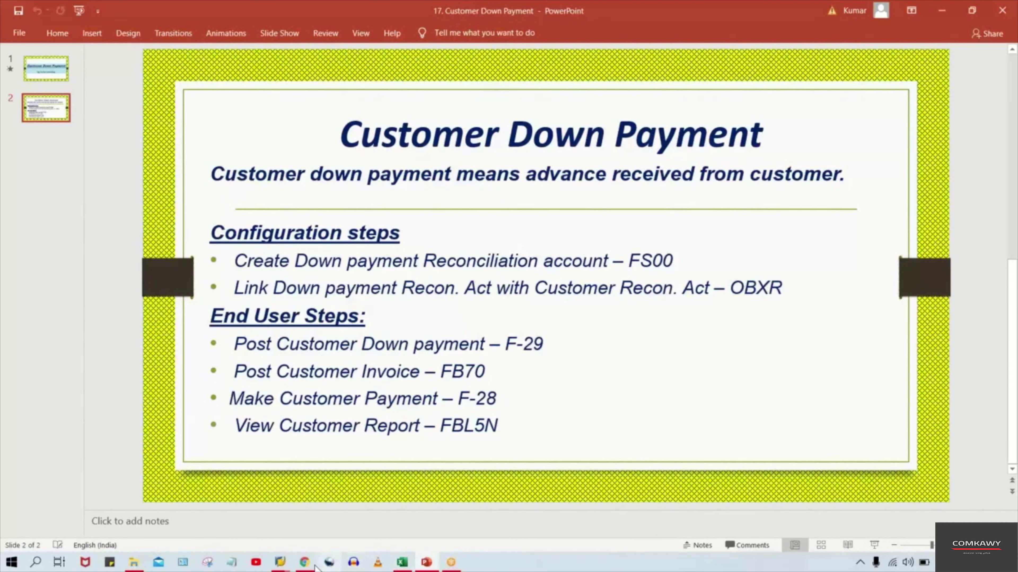
{"action": "mouse_move", "coordinate": [279, 563]}
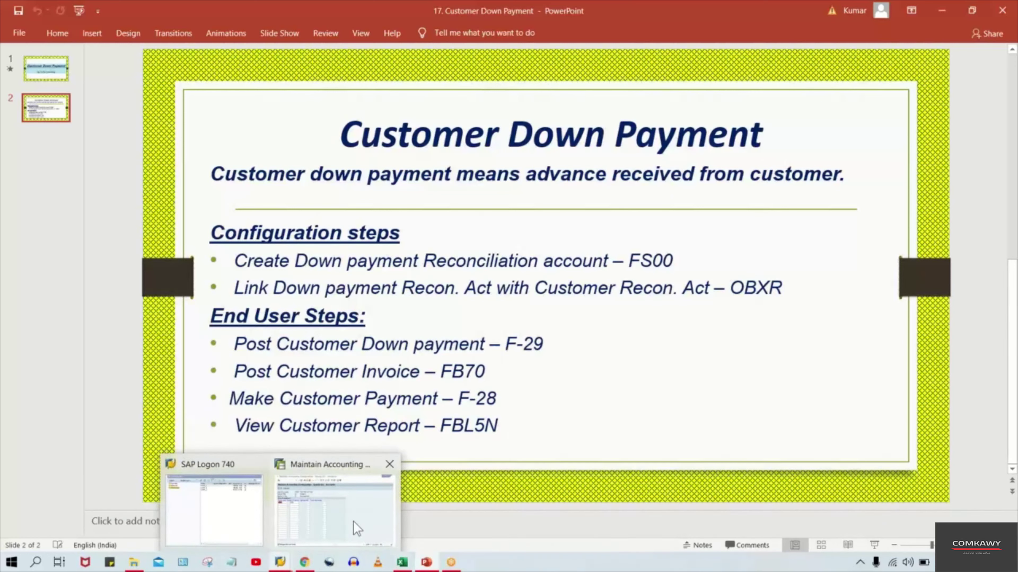
{"action": "left_click", "coordinate": [354, 528]}
{"action": "left_click", "coordinate": [525, 45]}
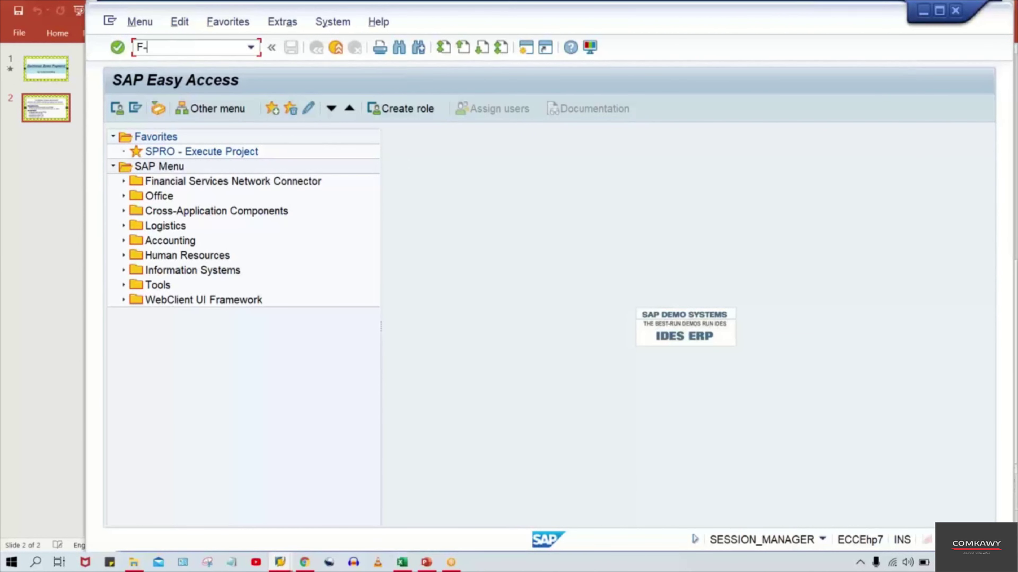
{"action": "type", "text": "28"}
{"action": "key", "text": "Return"}
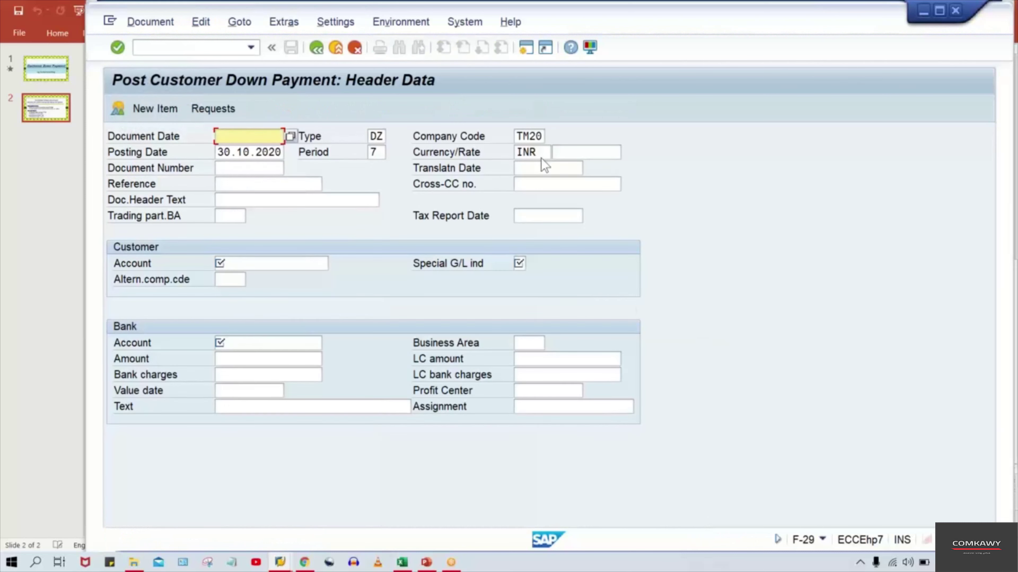
- Copy the posting date 30.10.2020 into the document date of the customer down payment, keeping document type DZ
{"action": "left_click", "coordinate": [219, 156]}
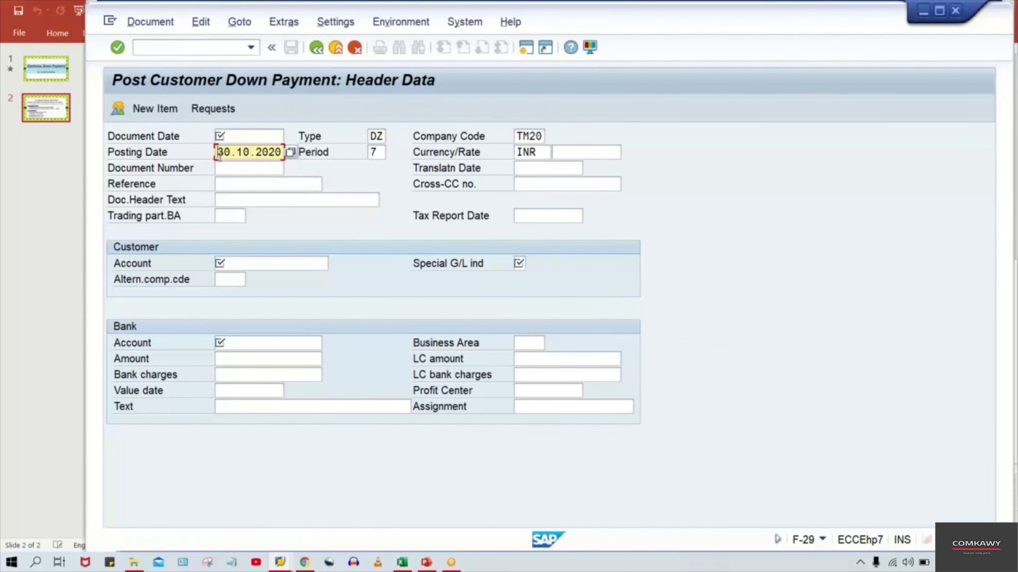
{"action": "double_click", "coordinate": [219, 157]}
{"action": "key", "text": "ctrl+c"}
{"action": "key", "text": "shift+Tab"}
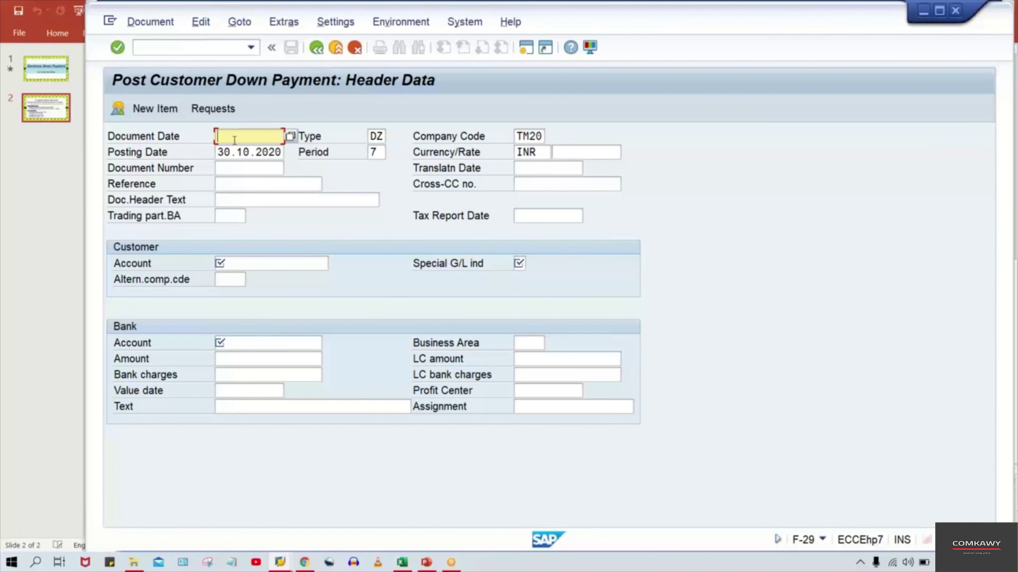
{"action": "key", "text": "ctrl+v"}
{"action": "left_click", "coordinate": [379, 136]}
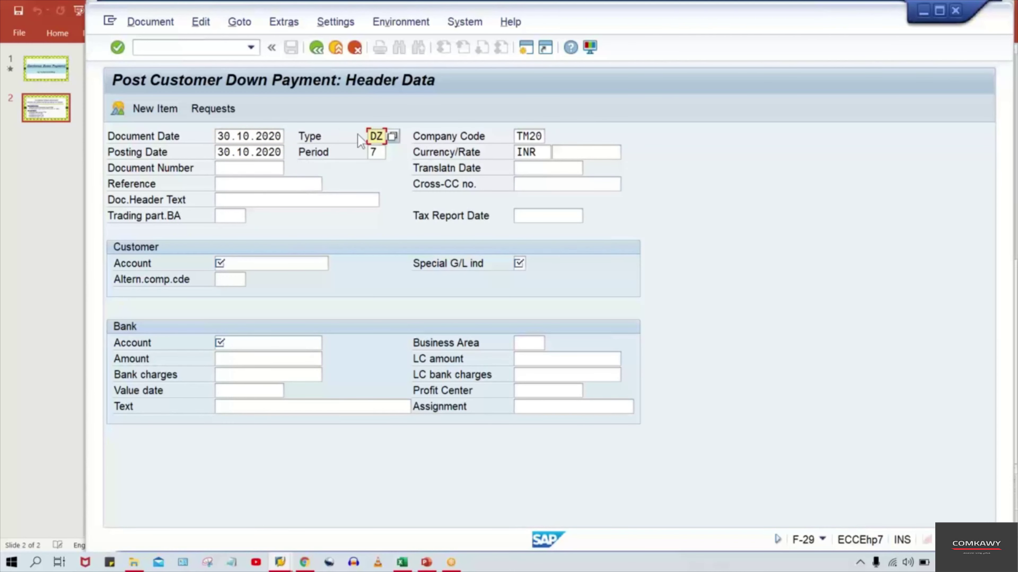
- Look up company code TM20's customer XYZ LTD_TM20 as the customer account and set the special G/L indicator to A
{"action": "left_click", "coordinate": [243, 263]}
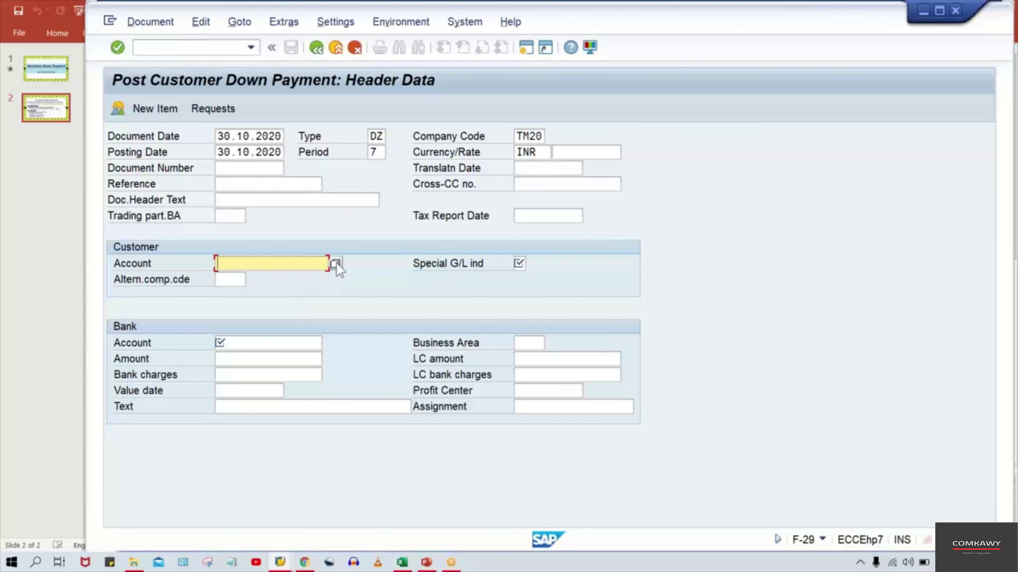
{"action": "left_click", "coordinate": [533, 217]}
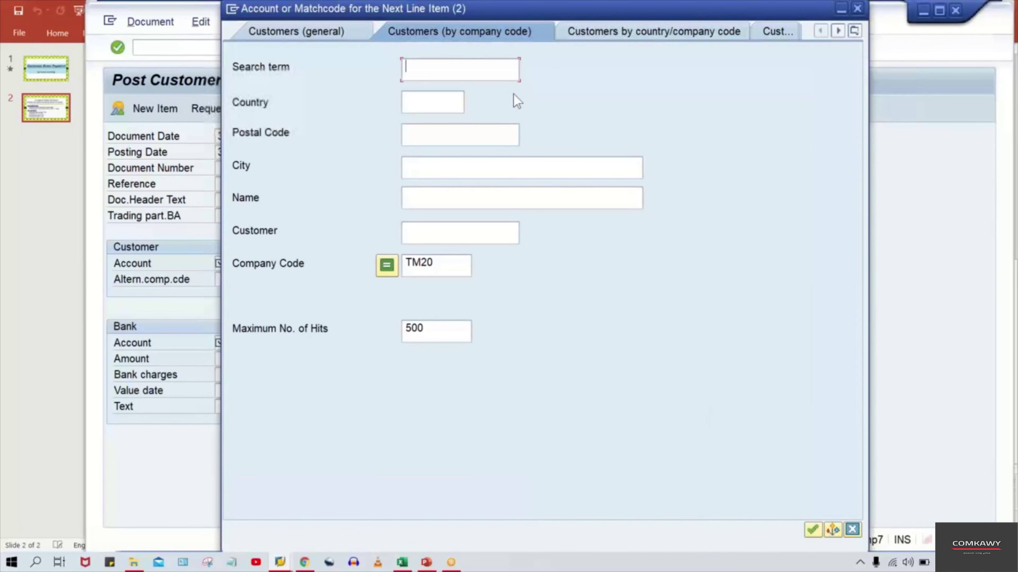
{"action": "left_click", "coordinate": [448, 266]}
{"action": "key", "text": "Return"}
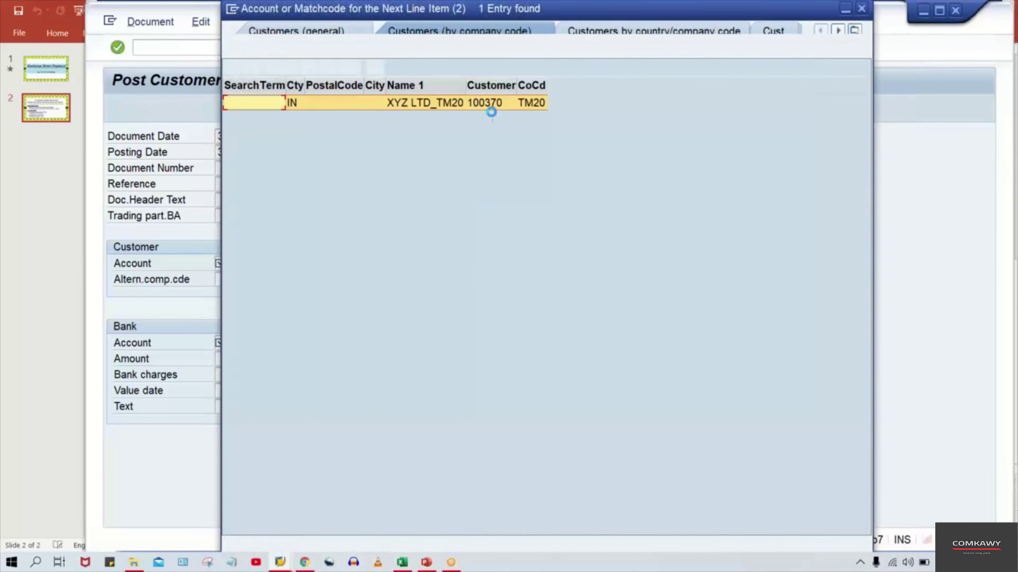
{"action": "double_click", "coordinate": [495, 107]}
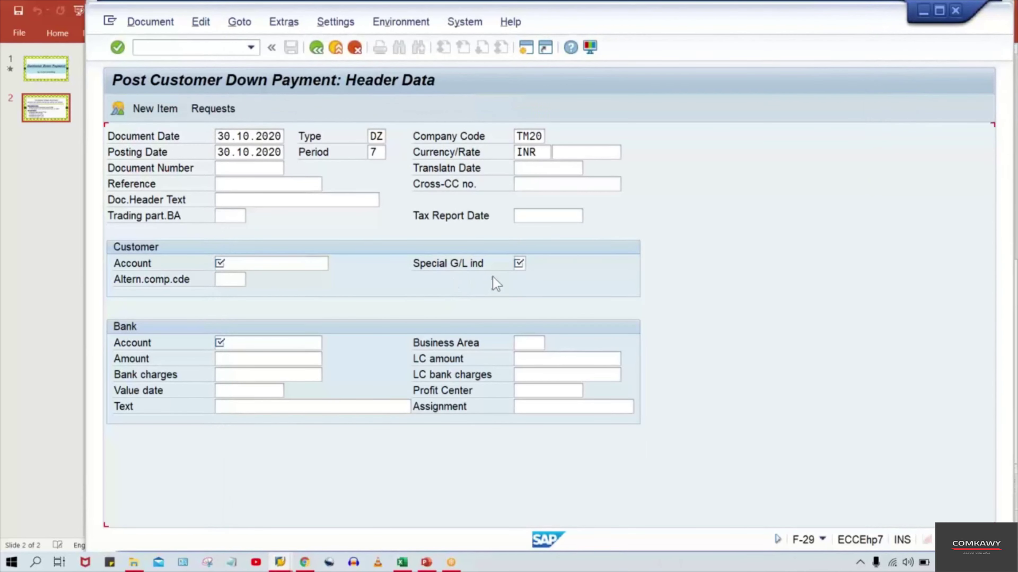
{"action": "key", "text": "Tab"}
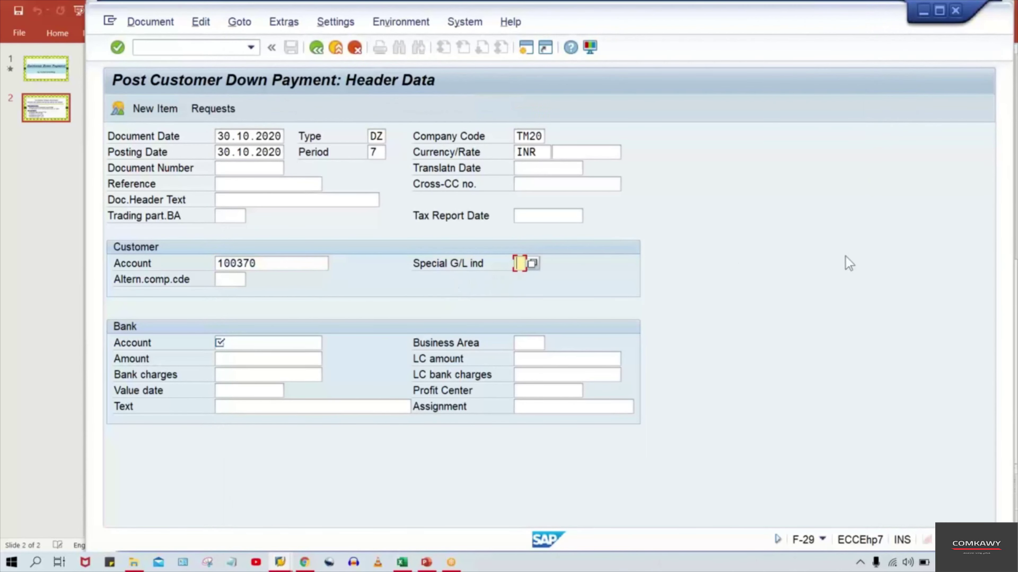
{"action": "type", "text": "A"}
- Examine the Down payment entry among the available customer special G/L indicators and close the list without changing the selection
{"action": "left_click", "coordinate": [376, 137]}
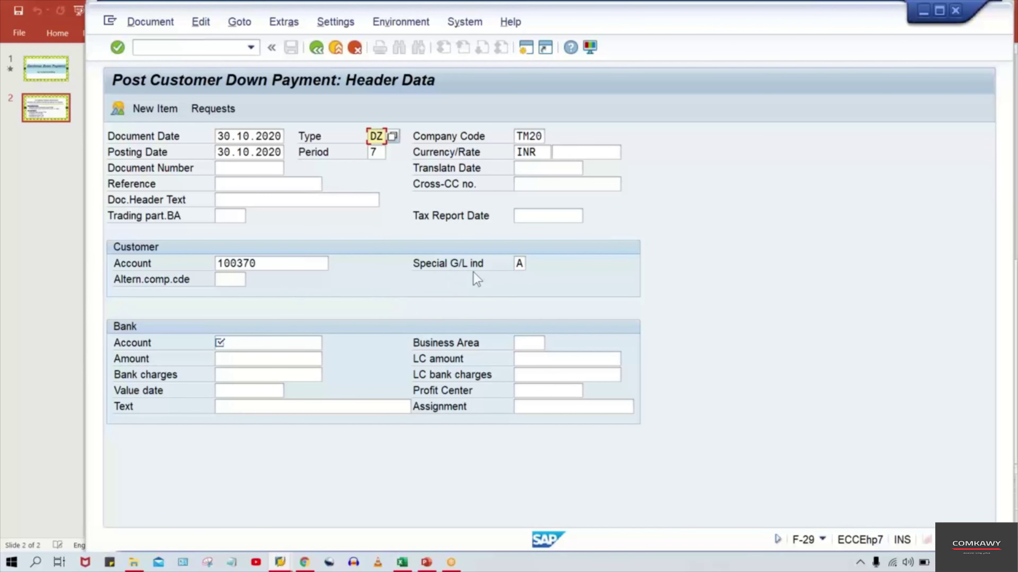
{"action": "left_click", "coordinate": [520, 264]}
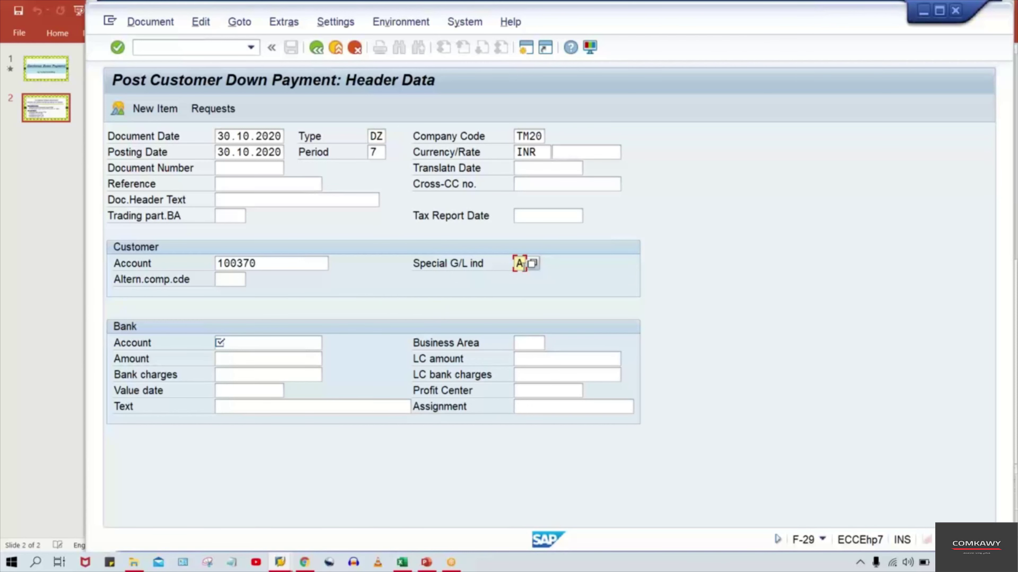
{"action": "left_click", "coordinate": [537, 269]}
{"action": "left_click", "coordinate": [520, 262]}
{"action": "key", "text": "F4"}
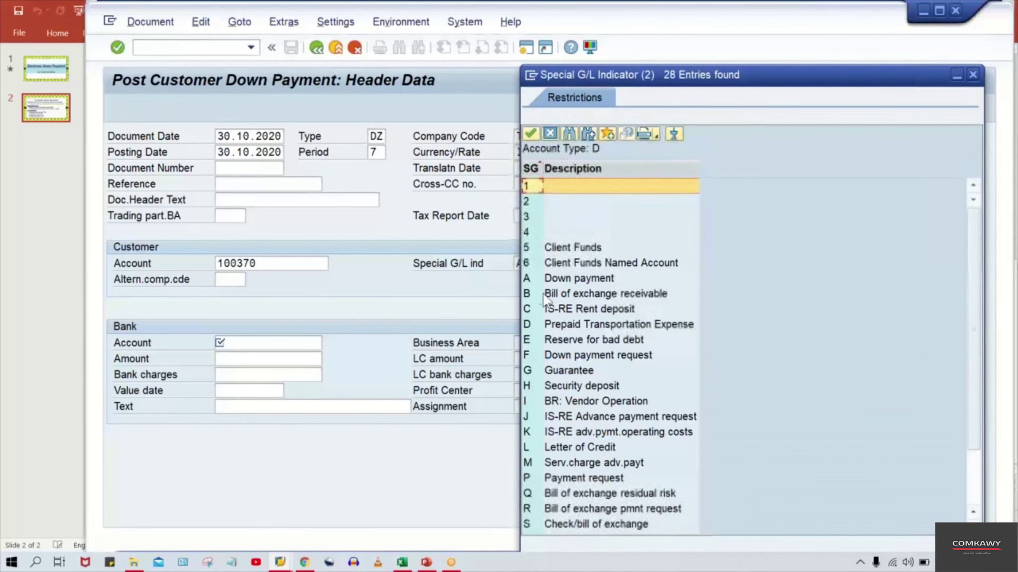
{"action": "left_click", "coordinate": [565, 277]}
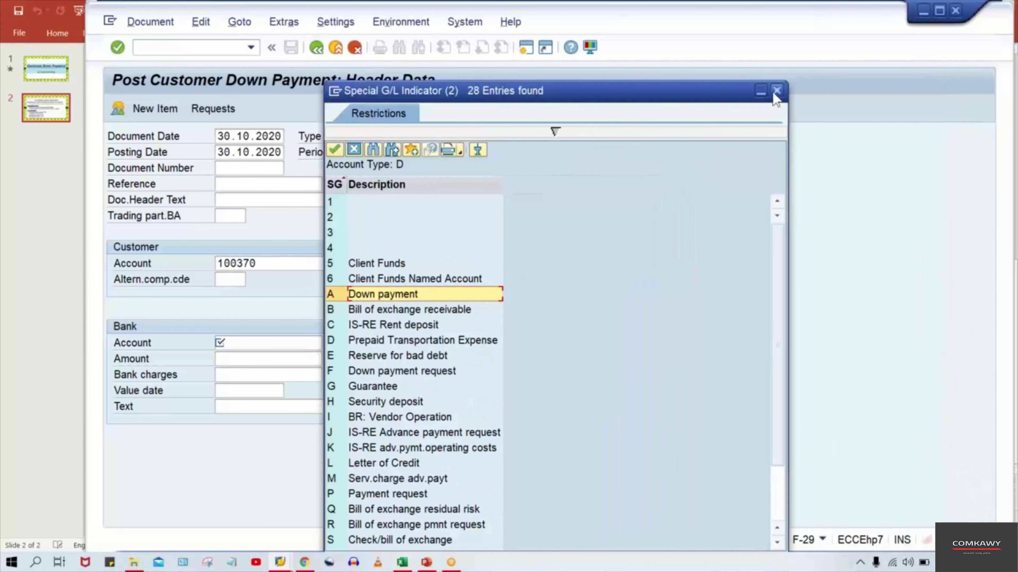
{"action": "left_click", "coordinate": [776, 92]}
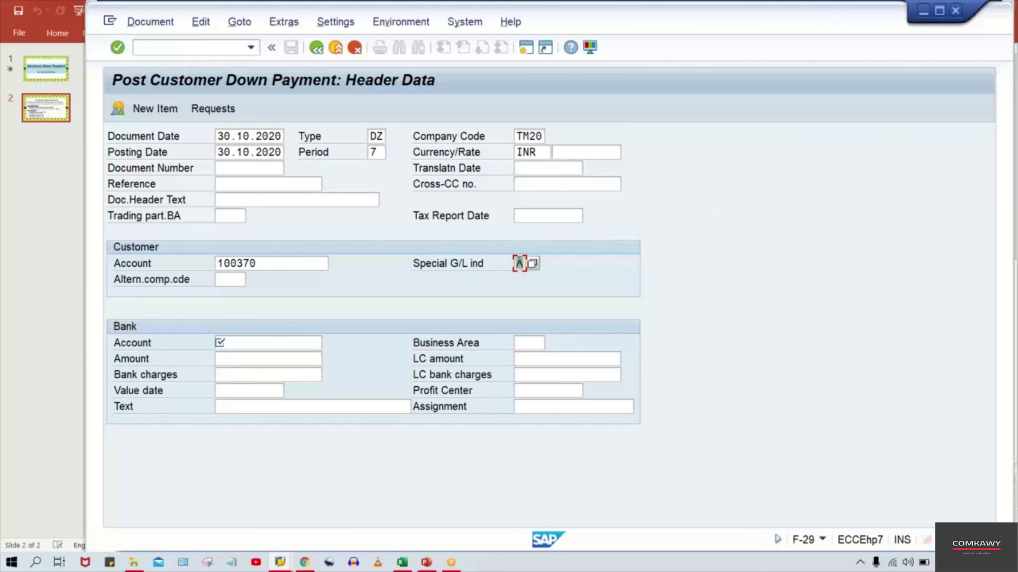
{"action": "left_click", "coordinate": [306, 262]}
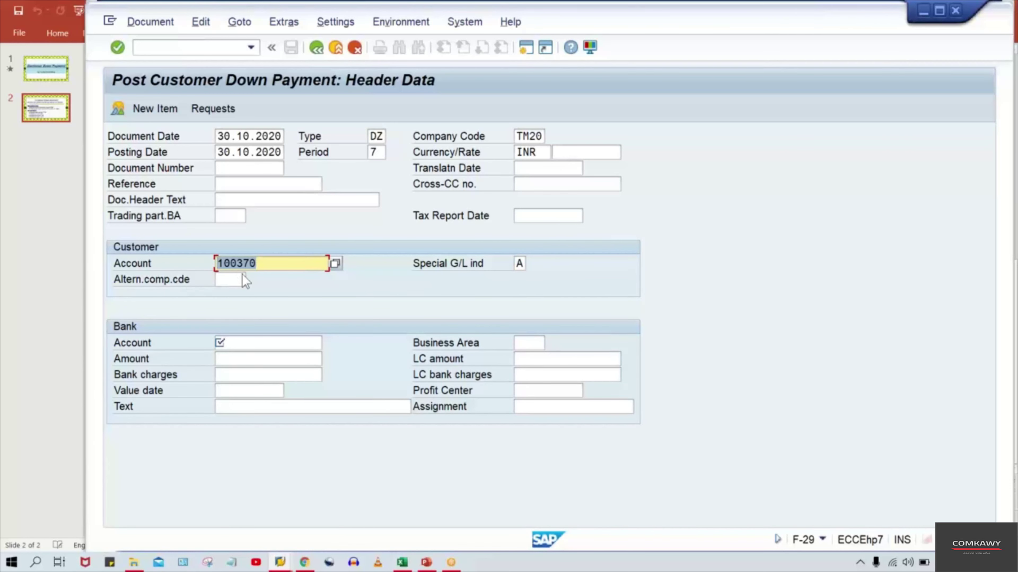
{"action": "left_click", "coordinate": [245, 263]}
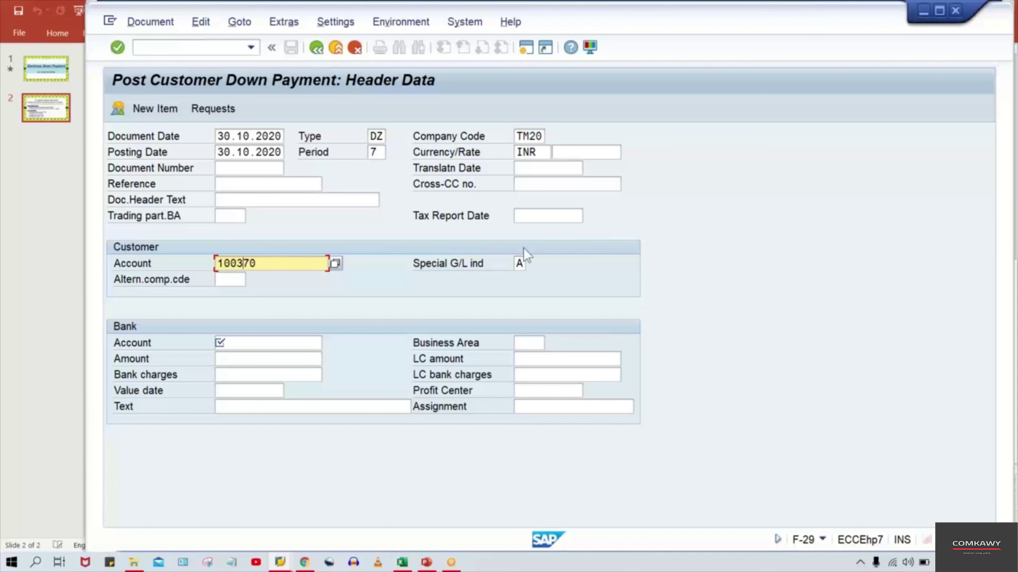
{"action": "left_click", "coordinate": [525, 260]}
{"action": "left_click", "coordinate": [231, 263]}
- Switch to the Class workbook in Excel and enter the account numbers 1005 in K6 and 1006 in K7 on Sheet5
{"action": "left_click", "coordinate": [402, 562]}
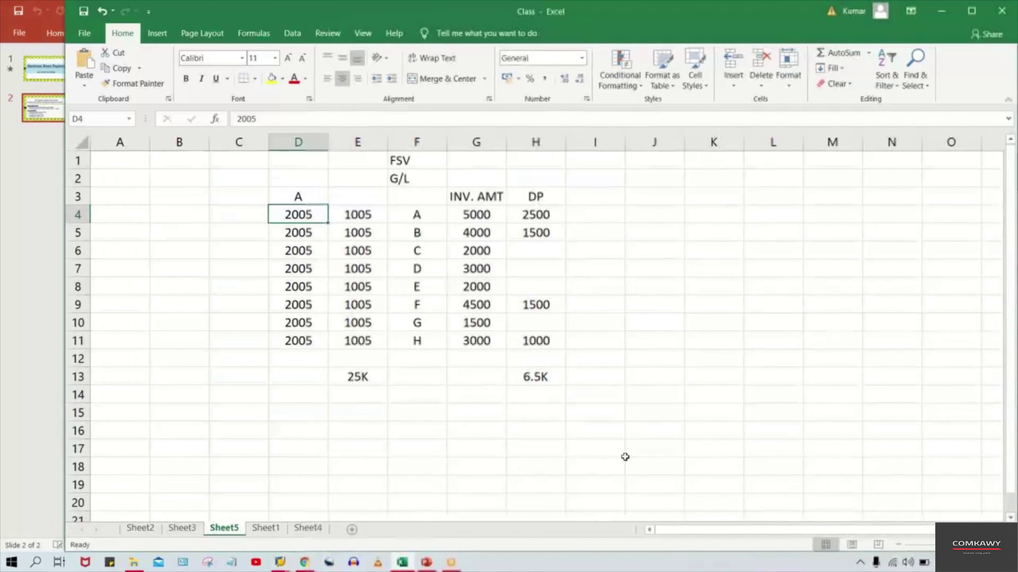
{"action": "left_click", "coordinate": [693, 247]}
{"action": "type", "text": "1005"}
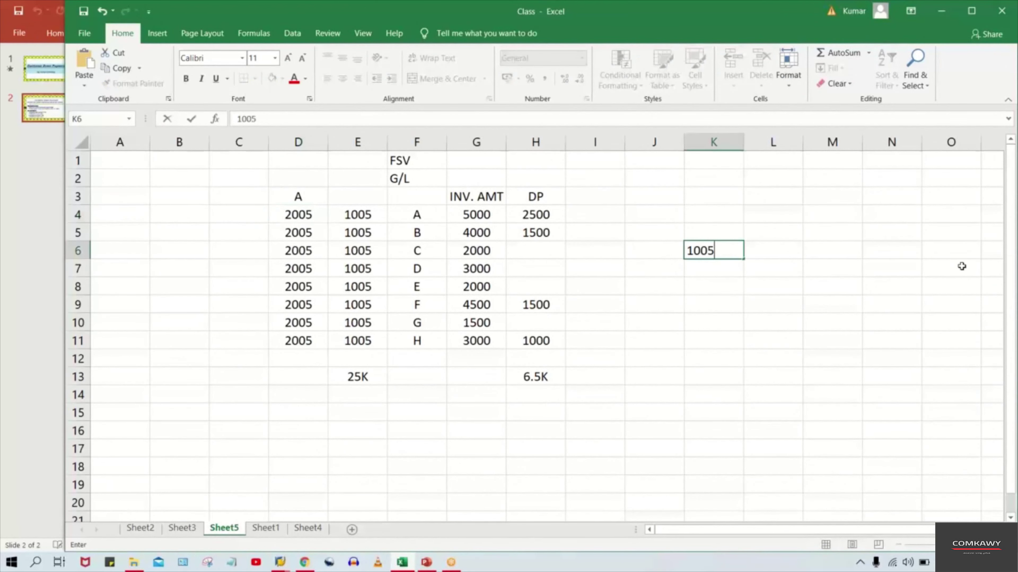
{"action": "key", "text": "Return"}
{"action": "type", "text": "1006"}
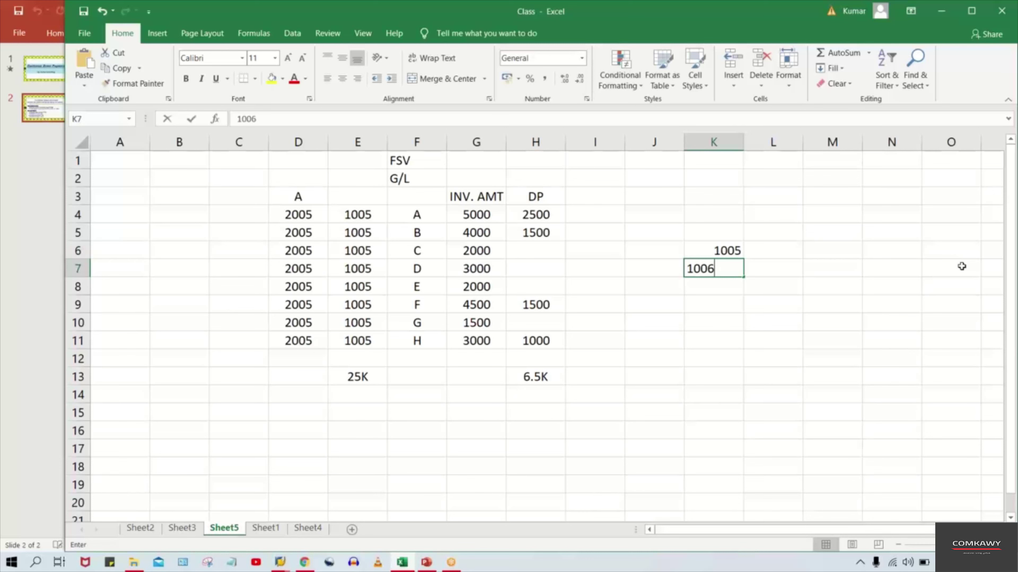
{"action": "key", "text": "Return"}
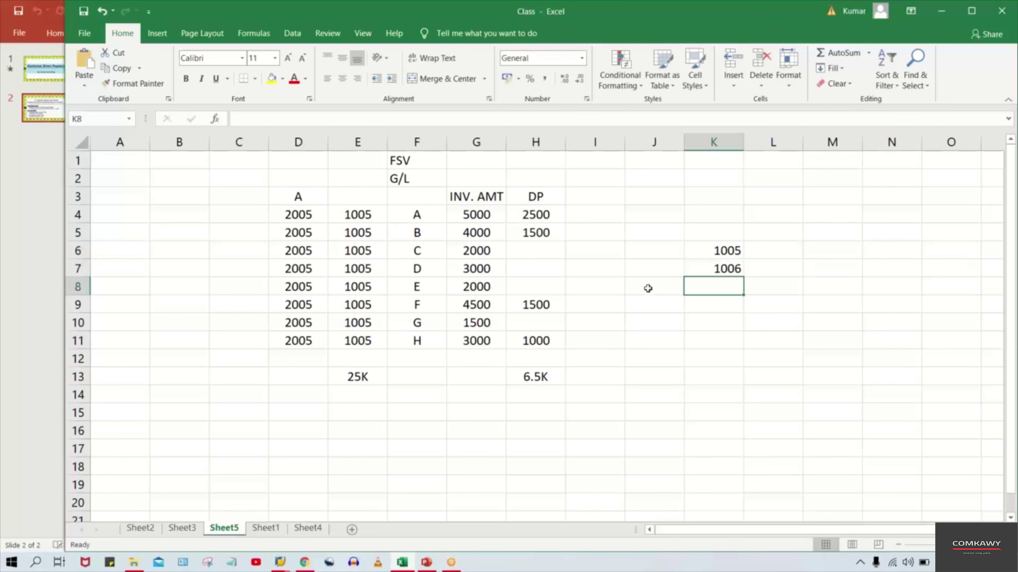
- Label the two account numbers in column J as FR. CUST in J6 and DOM. CUST in J7
{"action": "left_click", "coordinate": [642, 250]}
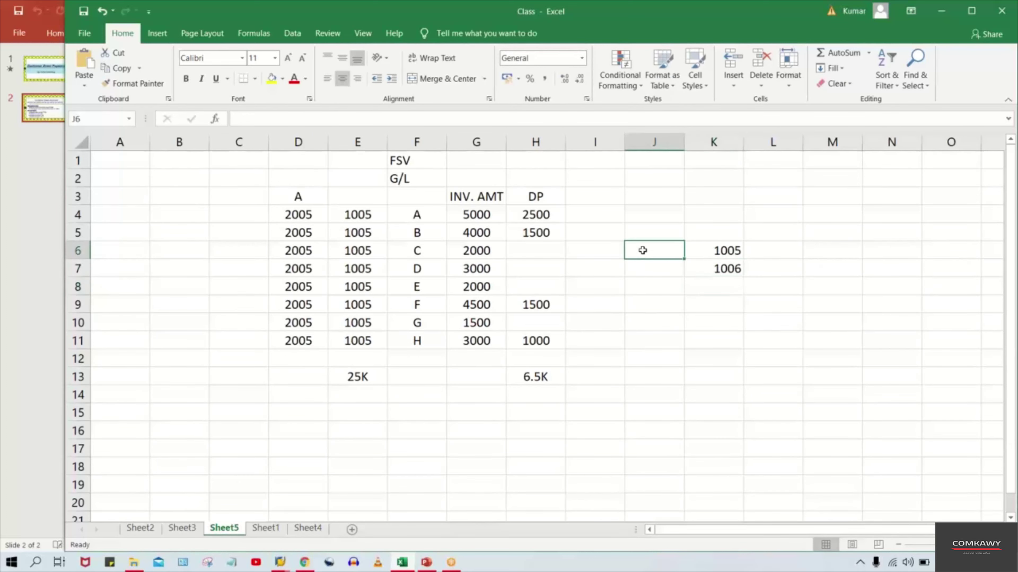
{"action": "type", "text": "FR. CUST"}
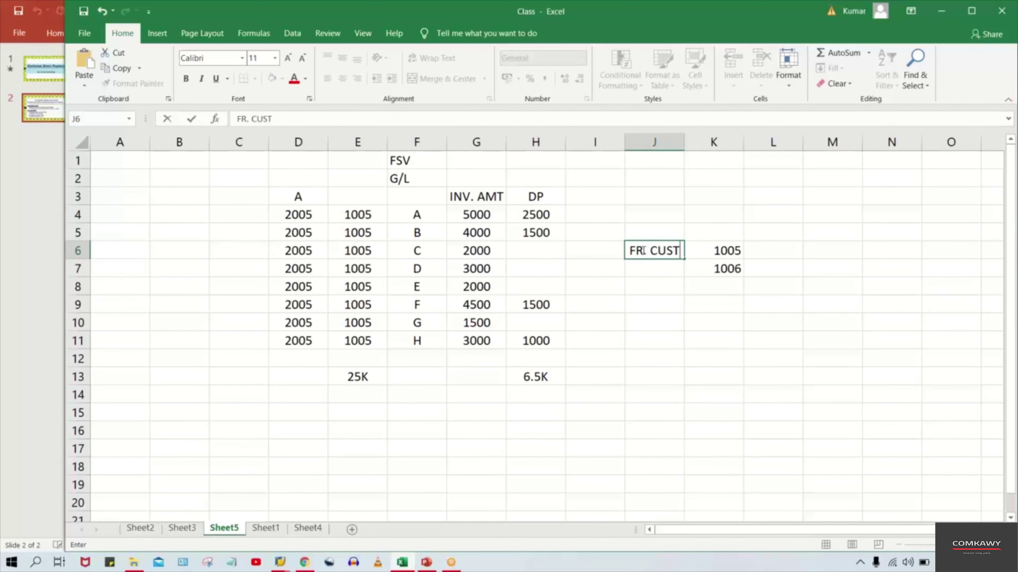
{"action": "key", "text": "Return"}
{"action": "type", "text": "DO"}
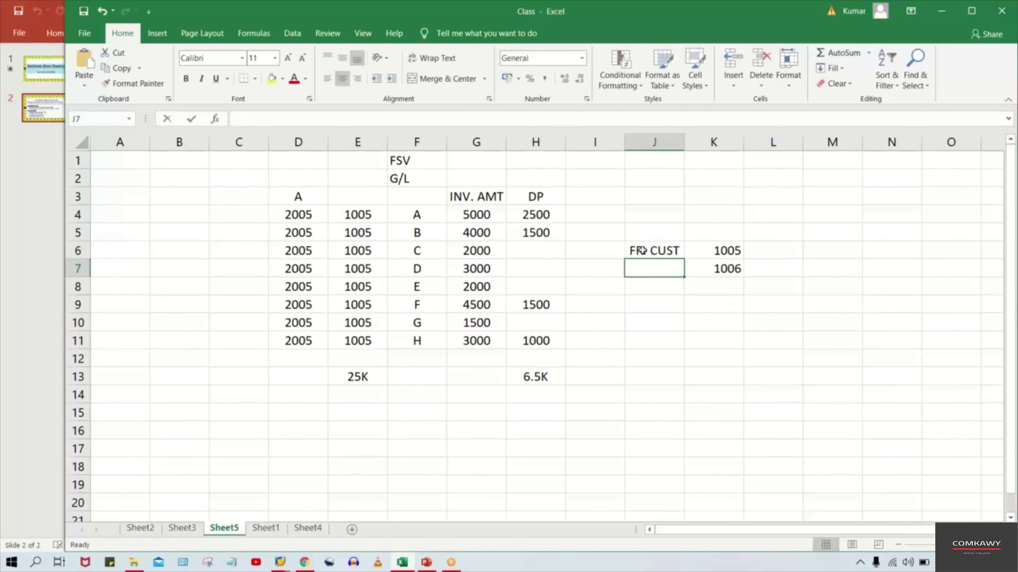
{"action": "type", "text": "M"}
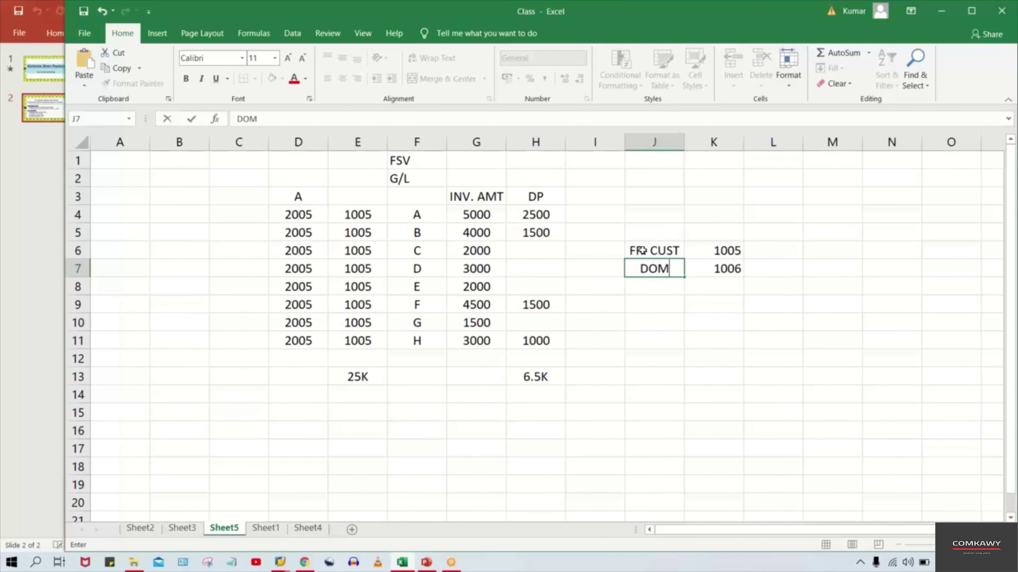
{"action": "type", "text": ". CUST"}
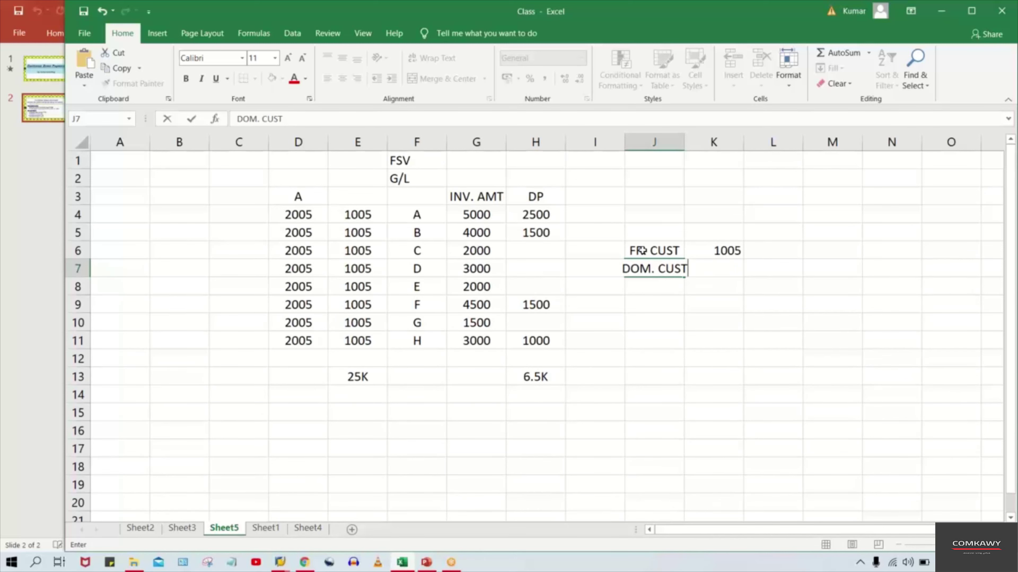
{"action": "key", "text": "Return"}
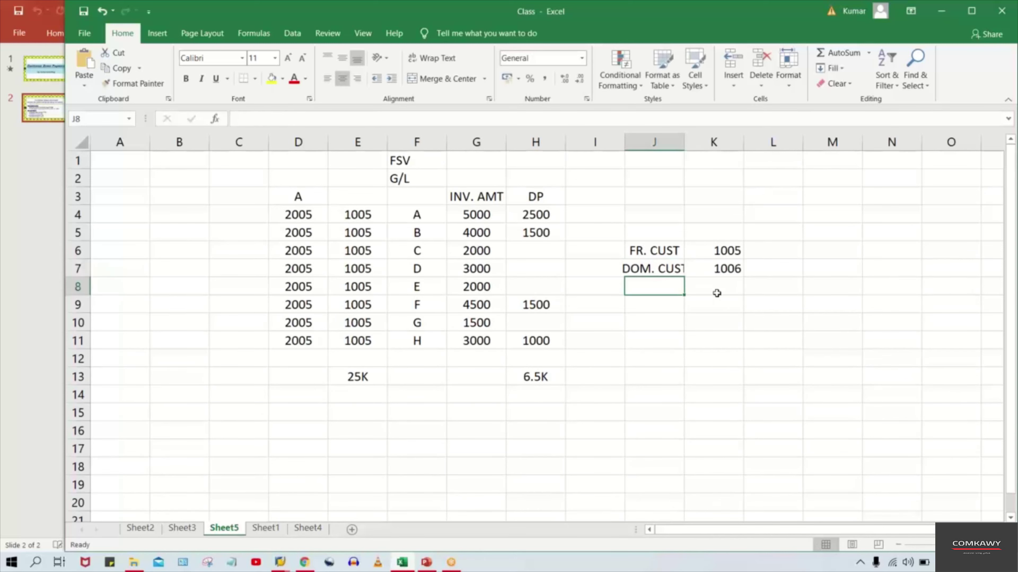
- Enter 2008 in L6 beside the FR. CUST account and 2009 in L7 beside the DOM. CUST account
{"action": "left_click", "coordinate": [720, 255]}
{"action": "left_click", "coordinate": [716, 276]}
{"action": "left_click", "coordinate": [729, 250]}
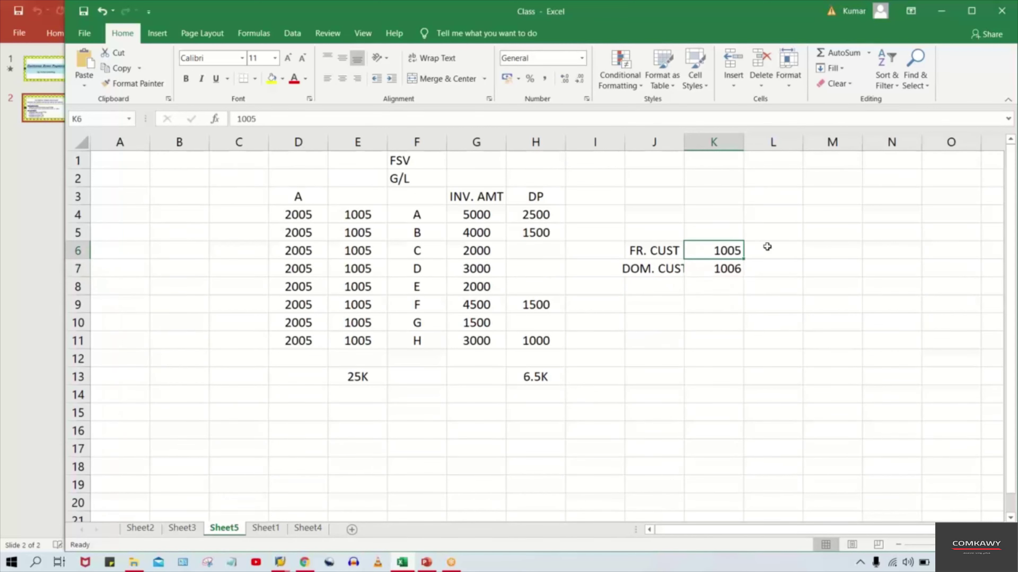
{"action": "left_click", "coordinate": [648, 255]}
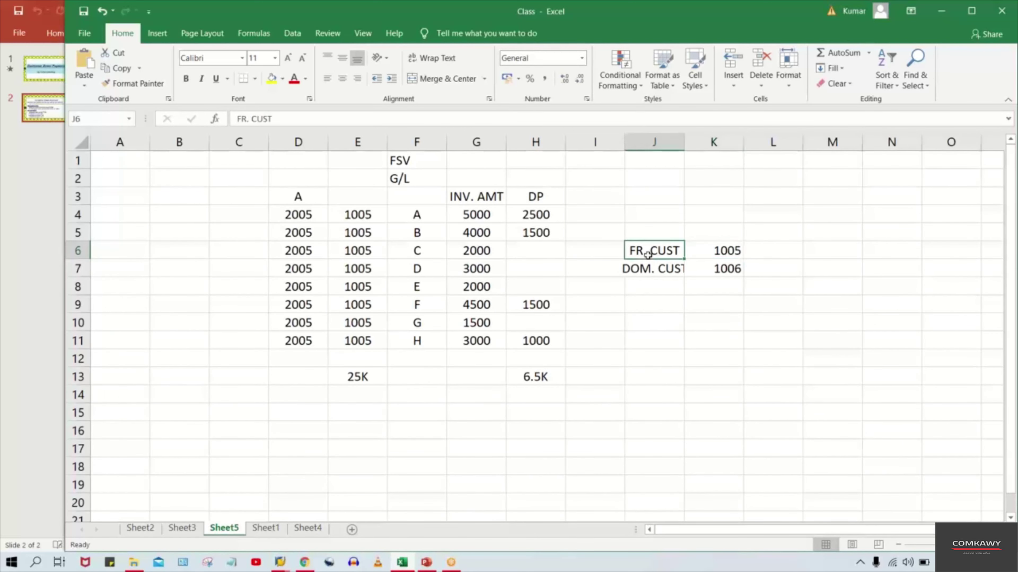
{"action": "left_click", "coordinate": [721, 249]}
{"action": "left_click", "coordinate": [773, 248]}
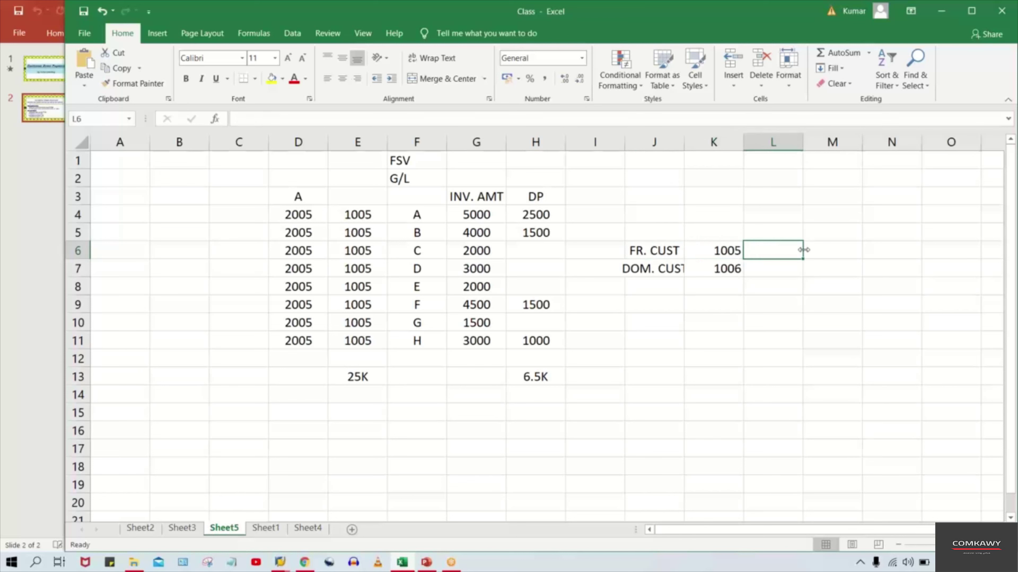
{"action": "type", "text": "2008"}
{"action": "key", "text": "Return"}
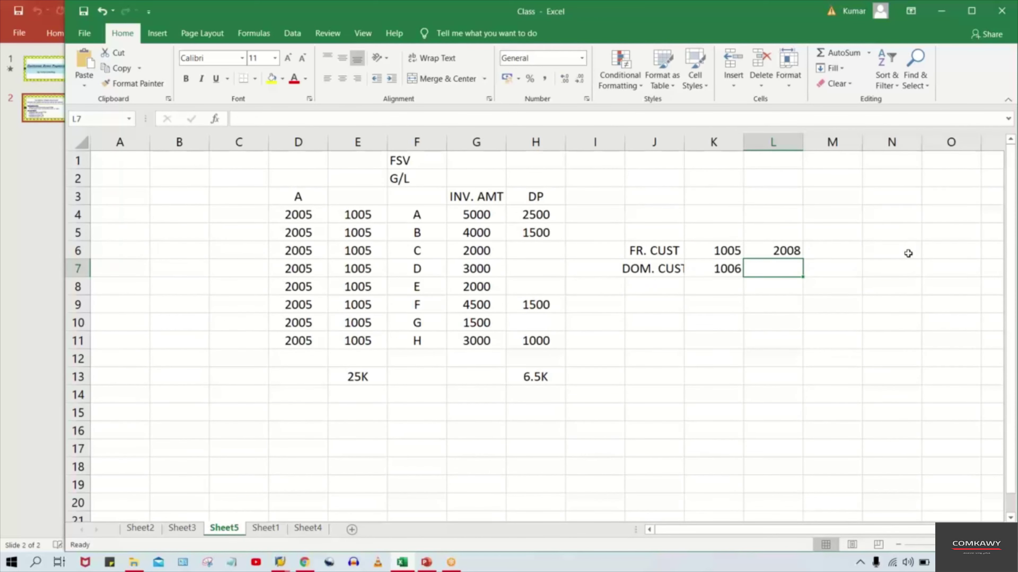
{"action": "type", "text": "2009"}
{"action": "key", "text": "Return"}
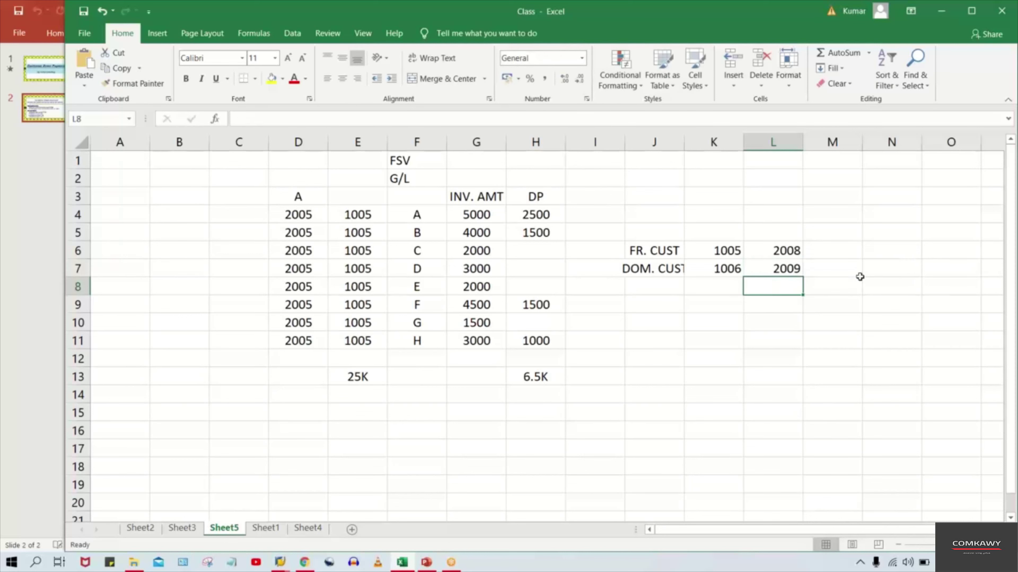
- Copy K6:L7 and paste the block into SAP's special G/L account assignment, starting at the Recon. acct field below 1008
{"action": "left_click", "coordinate": [717, 251]}
{"action": "left_click_drag", "start_coordinate": [716, 251], "coordinate": [777, 273]}
{"action": "key", "text": "ctrl+c"}
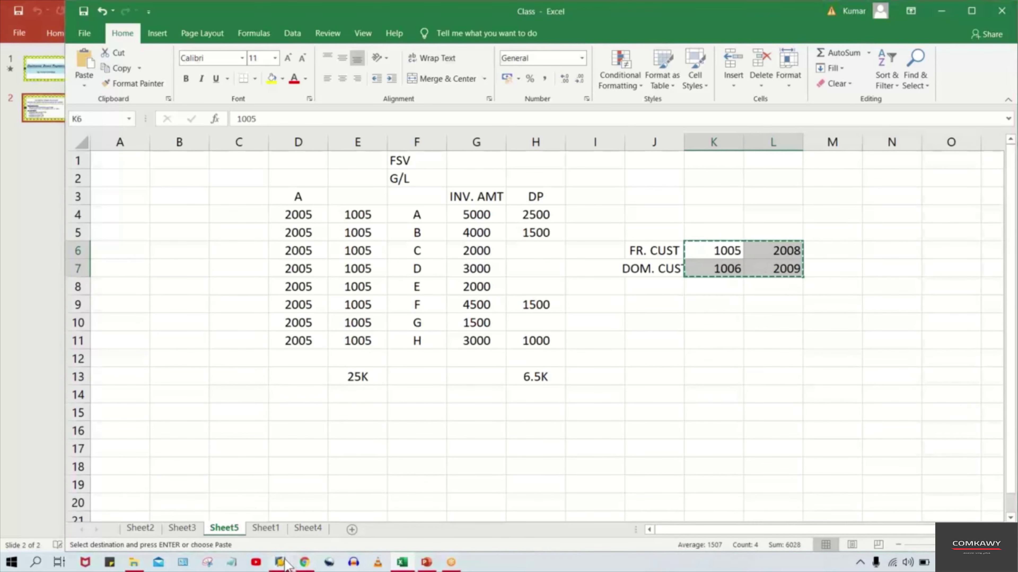
{"action": "mouse_move", "coordinate": [292, 565]}
{"action": "left_click", "coordinate": [291, 503]}
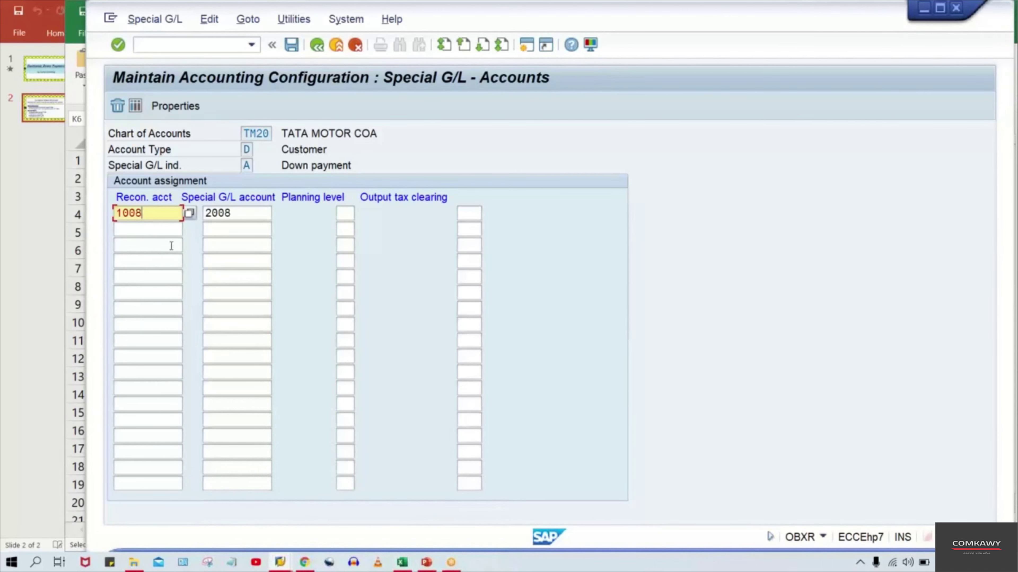
{"action": "left_click", "coordinate": [163, 227]}
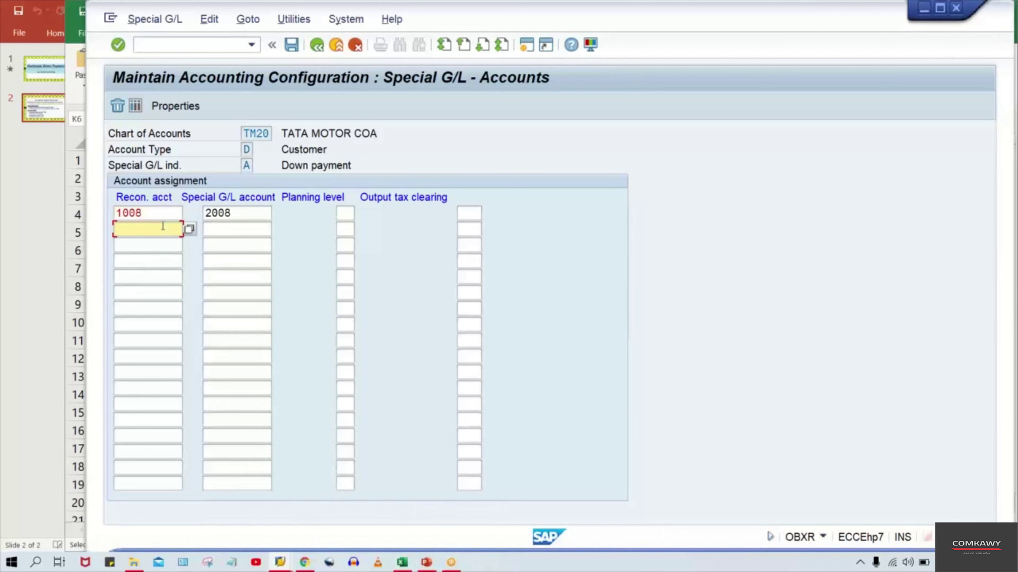
{"action": "key", "text": "ctrl+v"}
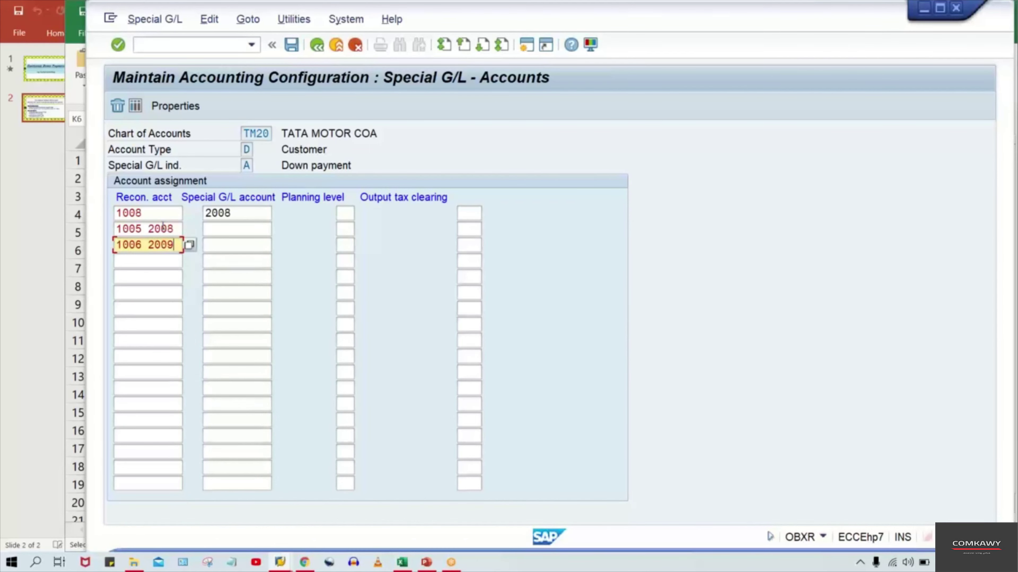
- Trim the two pasted reconciliation account entries so that they contain only 1005 and 1006
{"action": "key", "text": "BackSpace"}
{"action": "key", "text": "BackSpace"}
{"action": "key", "text": "BackSpace"}
{"action": "key", "text": "BackSpace"}
{"action": "key", "text": "BackSpace"}
{"action": "left_click", "coordinate": [180, 228]}
{"action": "key", "text": "BackSpace"}
{"action": "key", "text": "BackSpace"}
{"action": "key", "text": "BackSpace"}
{"action": "key", "text": "BackSpace"}
{"action": "key", "text": "BackSpace"}
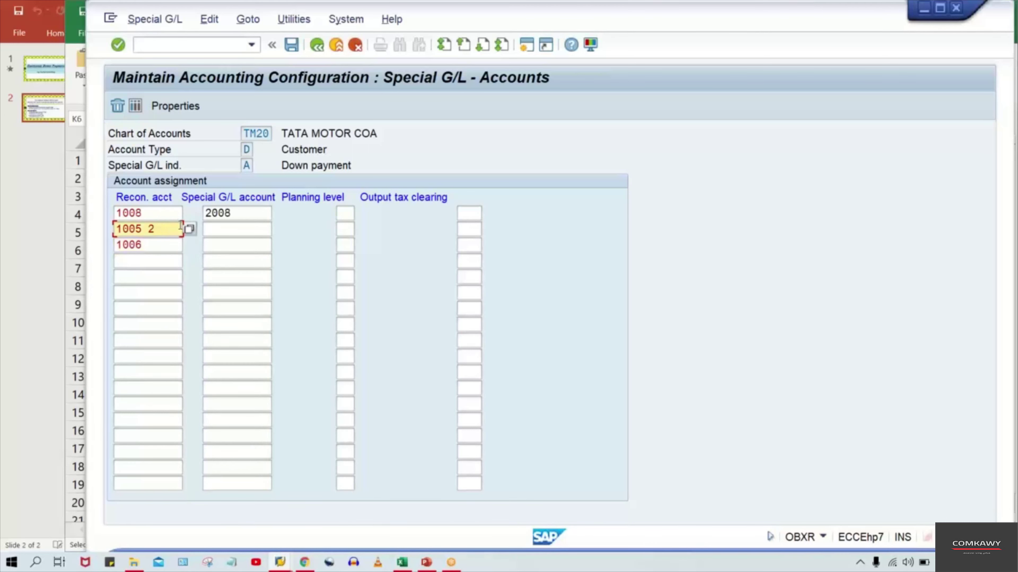
- Assign special G/L account 2008 to reconciliation account 1005 and 2009 to 1006, and validate the entries
{"action": "left_click", "coordinate": [239, 229]}
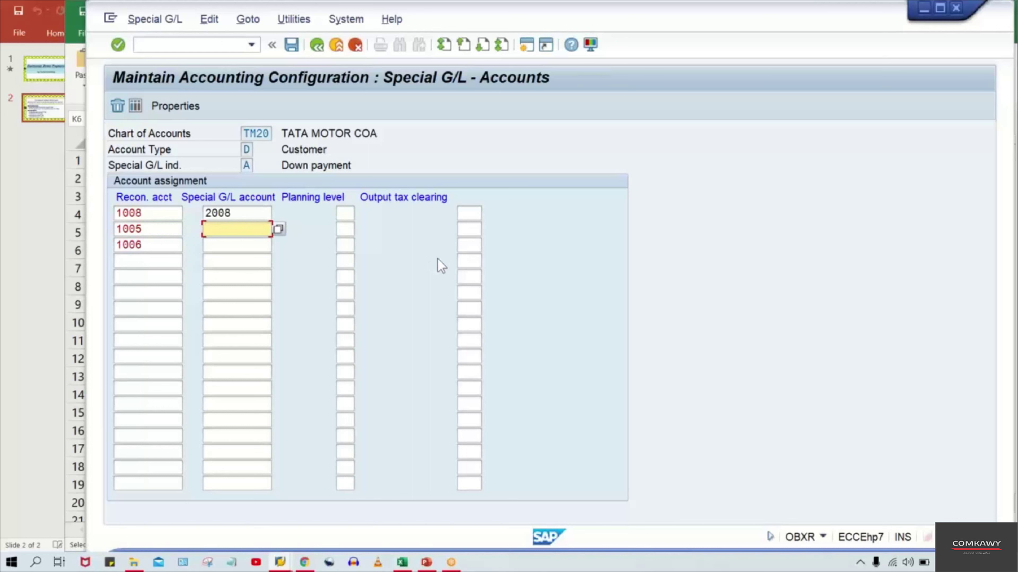
{"action": "type", "text": "200"}
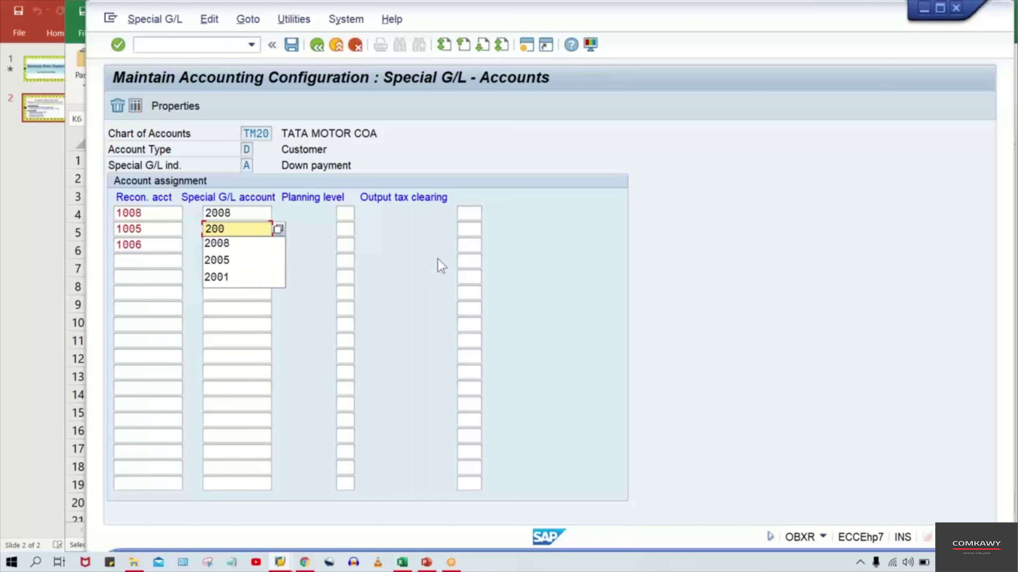
{"action": "type", "text": "8"}
{"action": "key", "text": "Down"}
{"action": "type", "text": "200"}
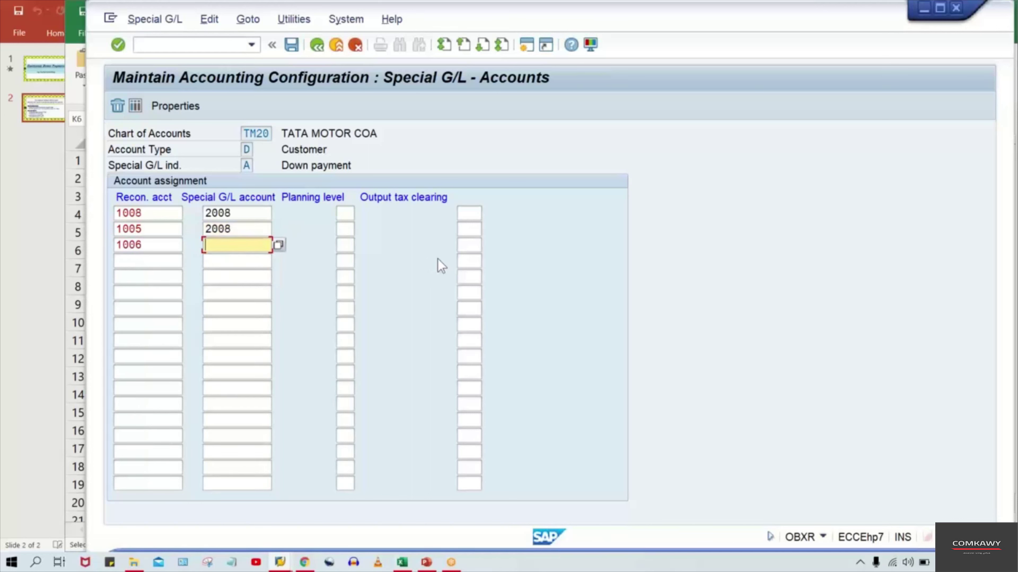
{"action": "type", "text": "9"}
{"action": "key", "text": "Return"}
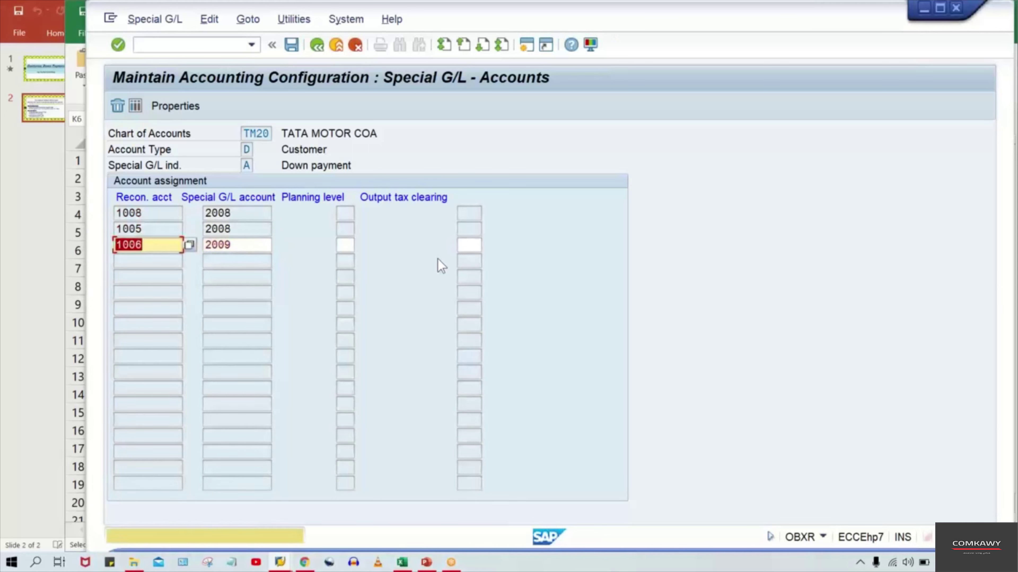
{"action": "left_click", "coordinate": [173, 241]}
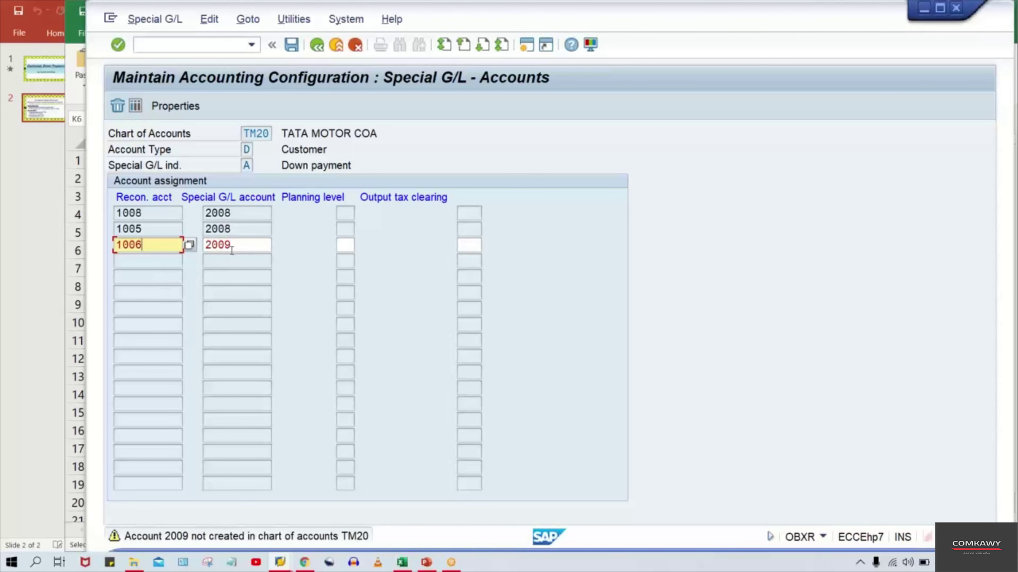
- Switch to the Post Customer Down Payment header and examine the customer account and its special G/L indicator
{"action": "key", "text": "alt+Tab"}
{"action": "key", "text": "alt+Tab"}
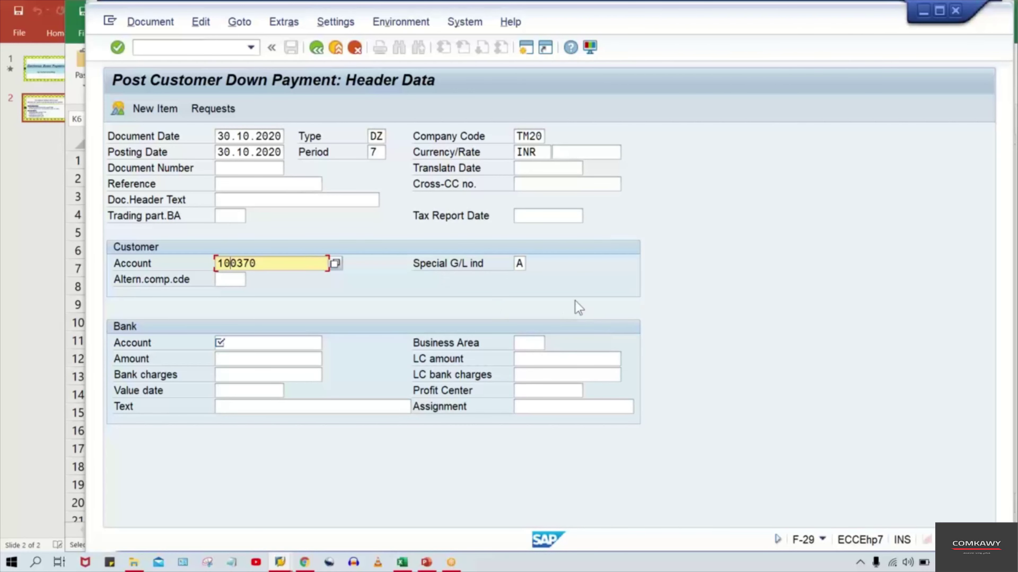
{"action": "left_click", "coordinate": [519, 264]}
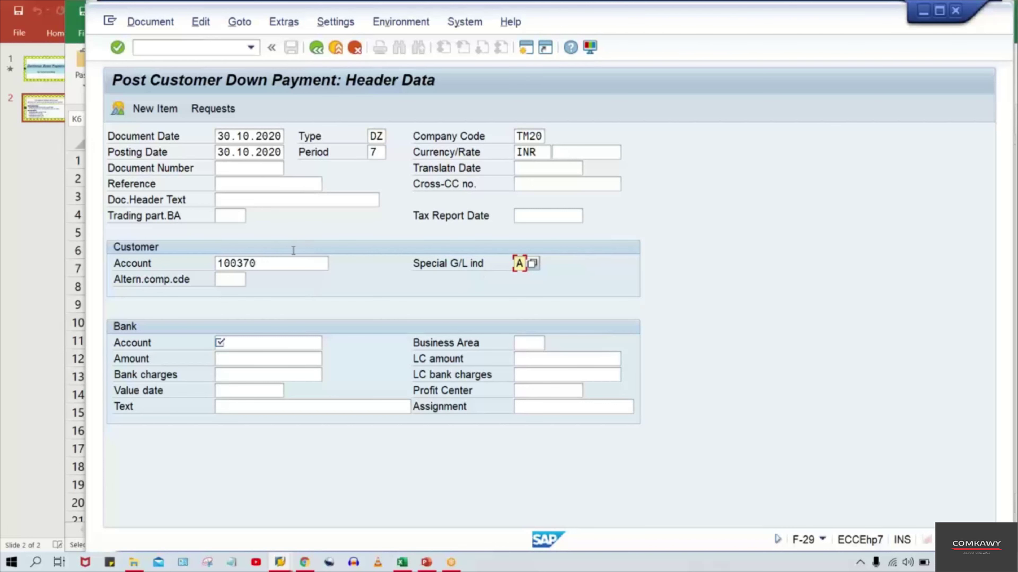
{"action": "key", "text": "shift+Tab"}
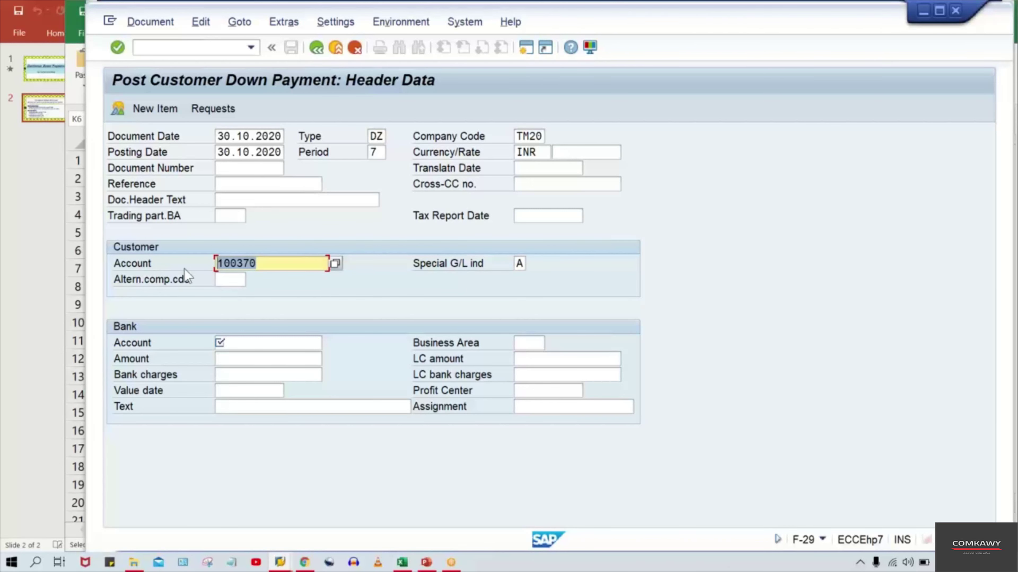
{"action": "left_click", "coordinate": [282, 263]}
{"action": "left_click_drag", "start_coordinate": [281, 262], "coordinate": [185, 260]}
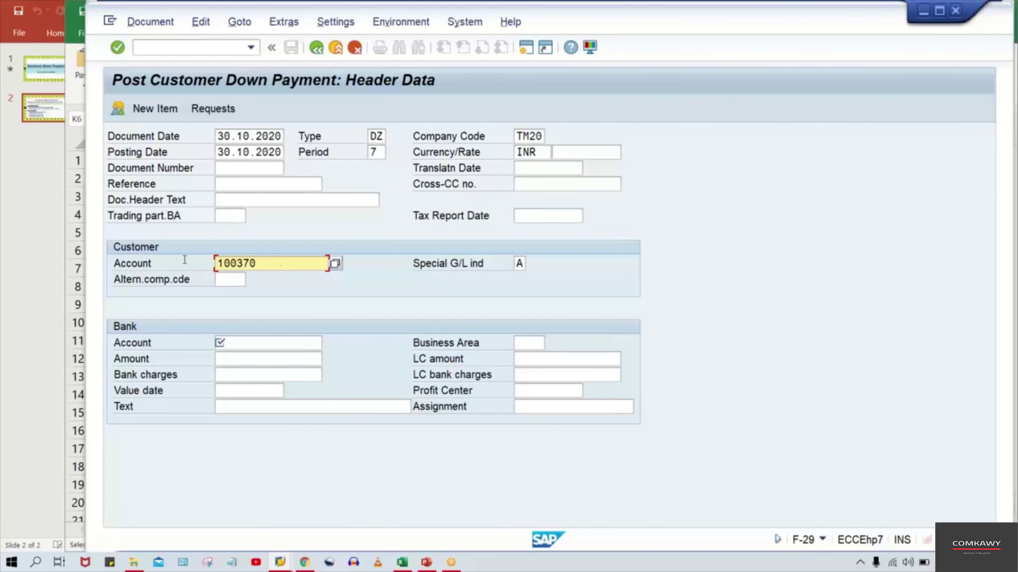
- Switch to the Class workbook in Excel and review the account pairs in K6:L7 and the total in E13
{"action": "left_click", "coordinate": [403, 563]}
{"action": "left_click", "coordinate": [722, 252]}
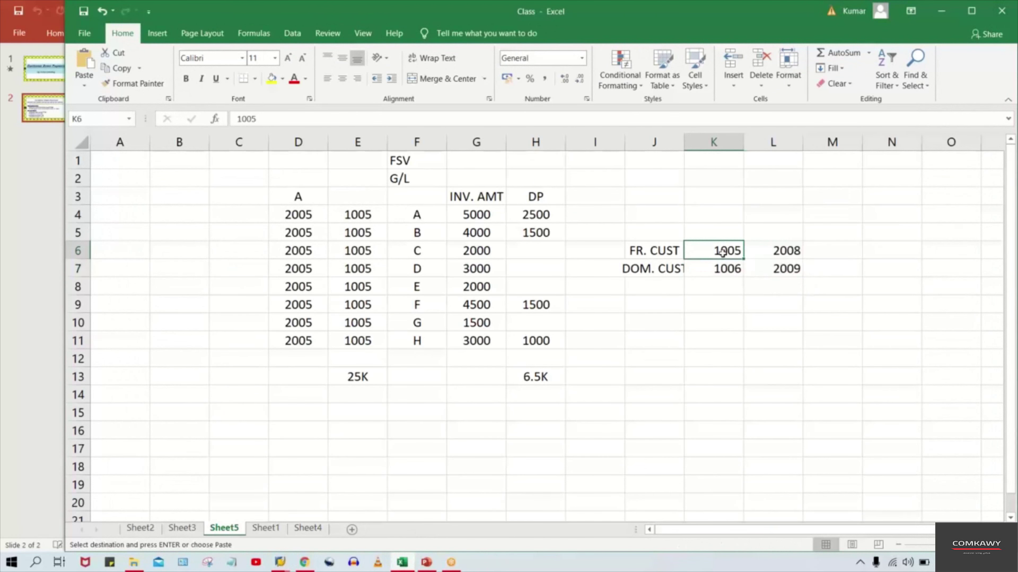
{"action": "left_click", "coordinate": [784, 252]}
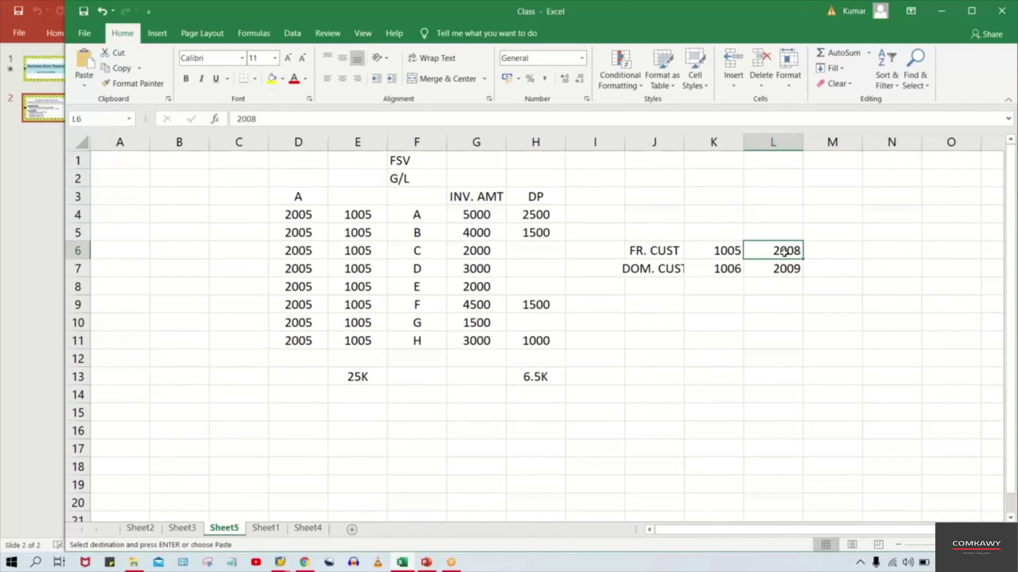
{"action": "left_click", "coordinate": [734, 268]}
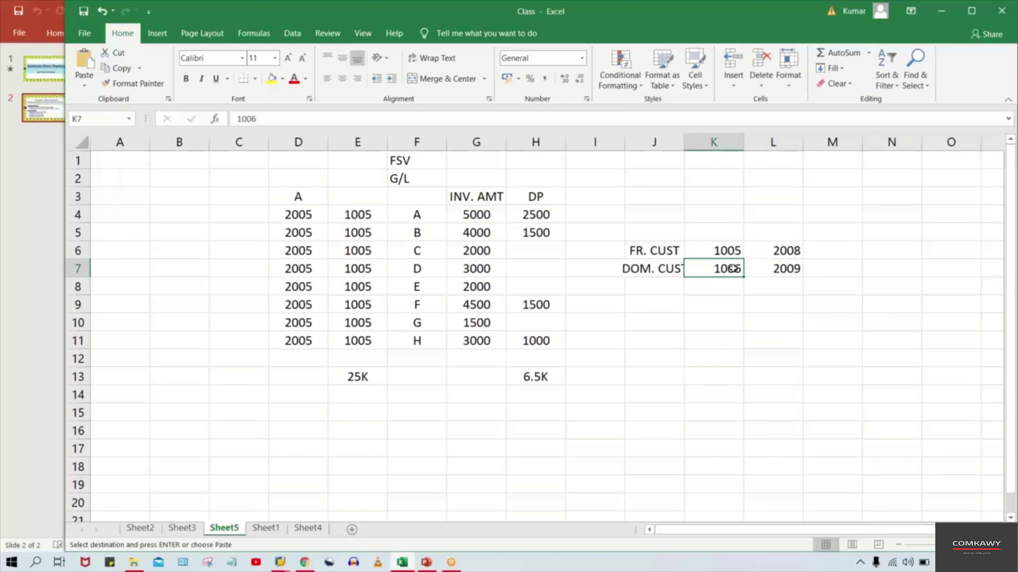
{"action": "left_click", "coordinate": [771, 268]}
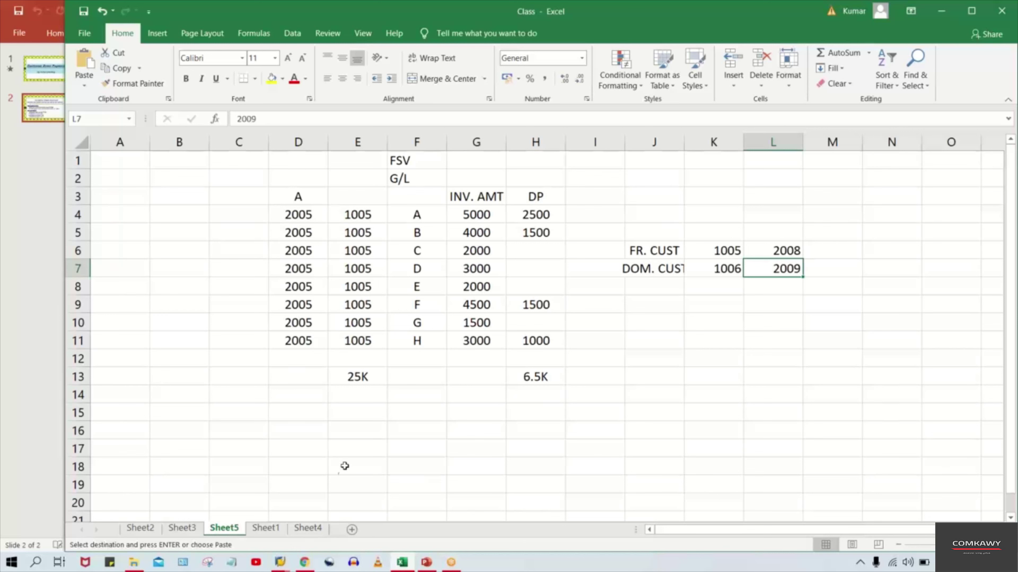
{"action": "left_click", "coordinate": [397, 419]}
{"action": "left_click", "coordinate": [376, 383]}
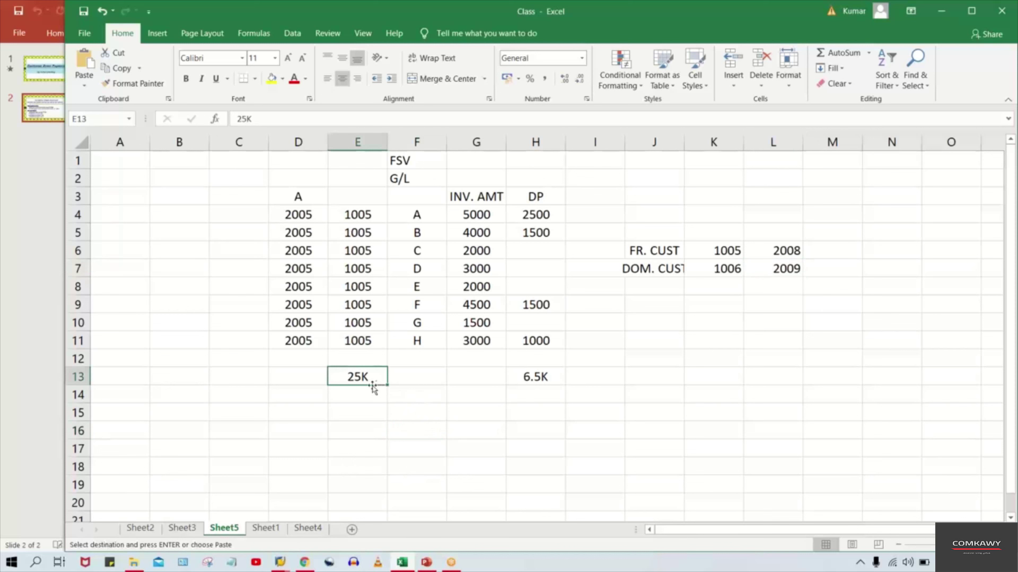
{"action": "left_click", "coordinate": [362, 395]}
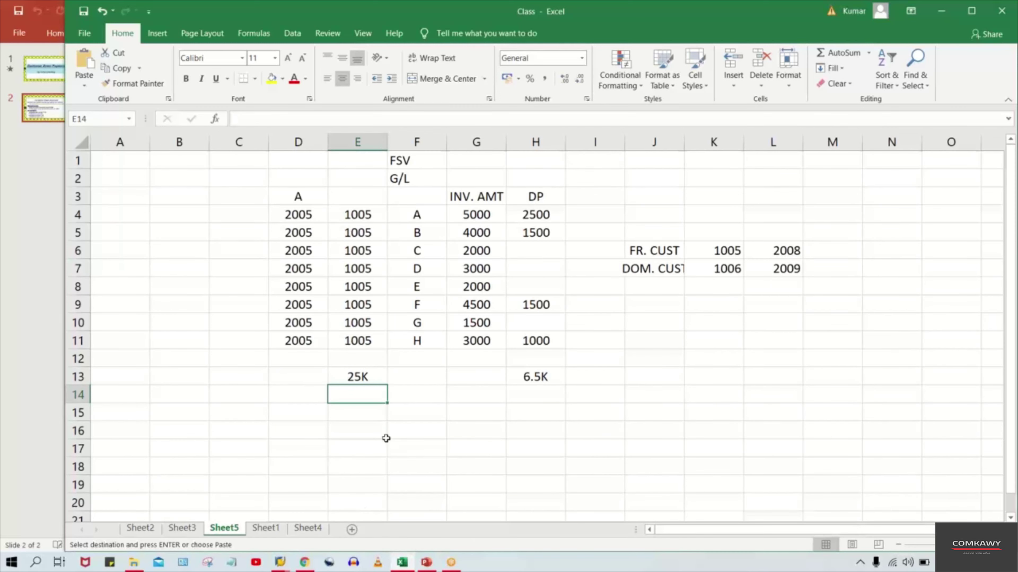
- Return to SAP's Post Customer Down Payment header and set the bank account to 1000 and the amount to 400
{"action": "mouse_move", "coordinate": [282, 564]}
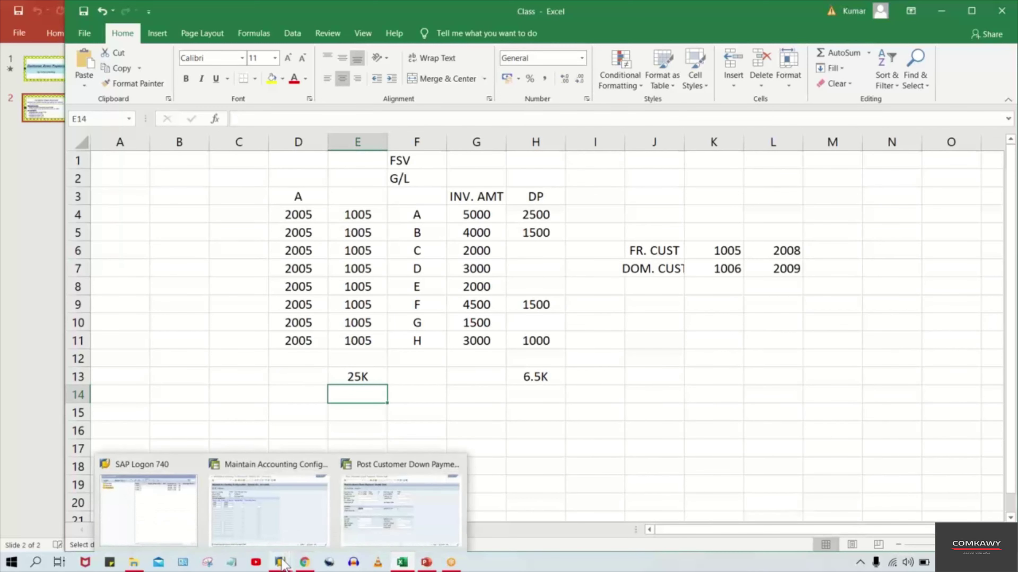
{"action": "left_click", "coordinate": [366, 521]}
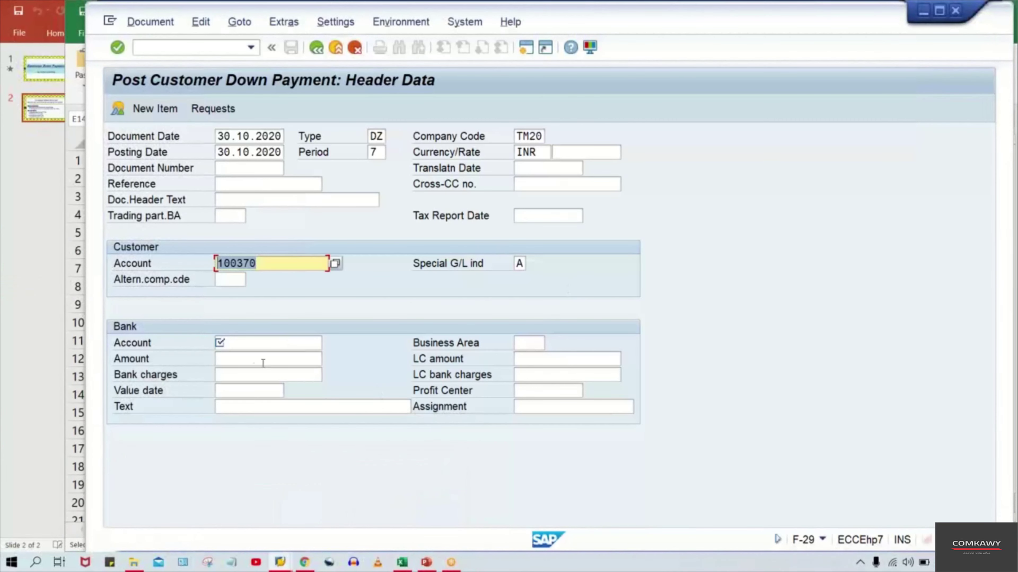
{"action": "left_click", "coordinate": [235, 337]}
{"action": "left_click", "coordinate": [235, 338]}
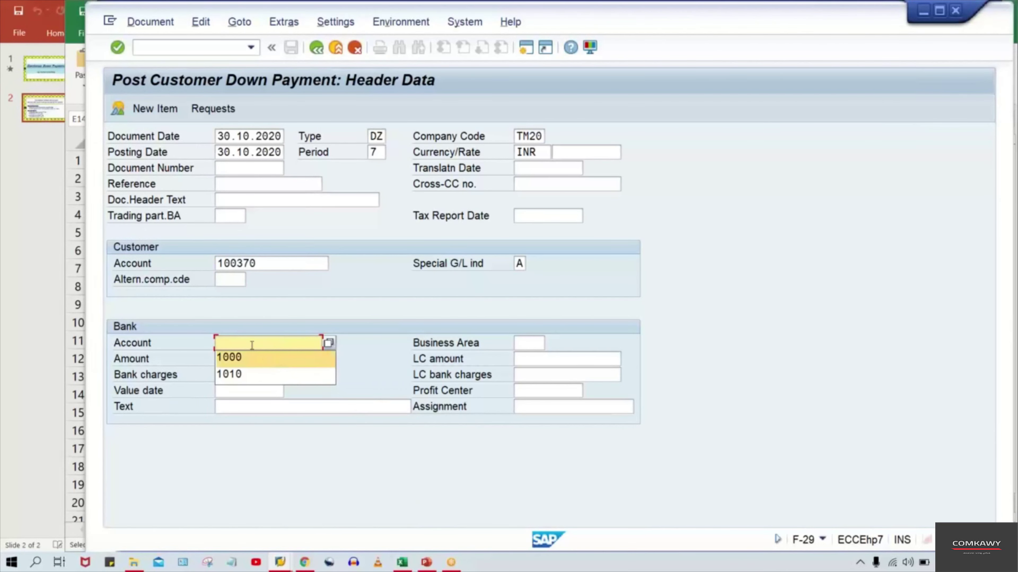
{"action": "left_click", "coordinate": [260, 362]}
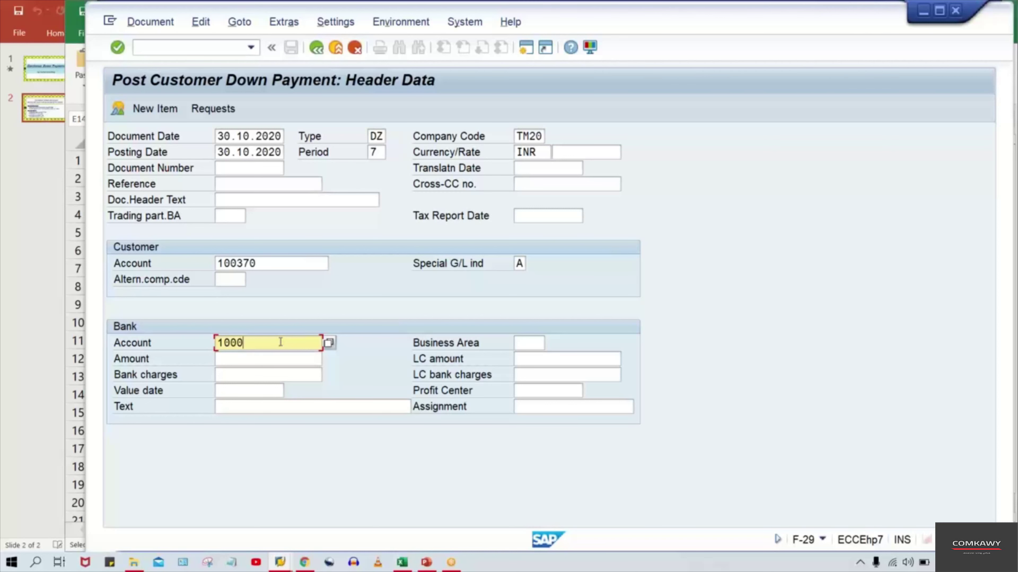
{"action": "key", "text": "Tab"}
{"action": "key", "text": "Tab"}
{"action": "type", "text": "400"}
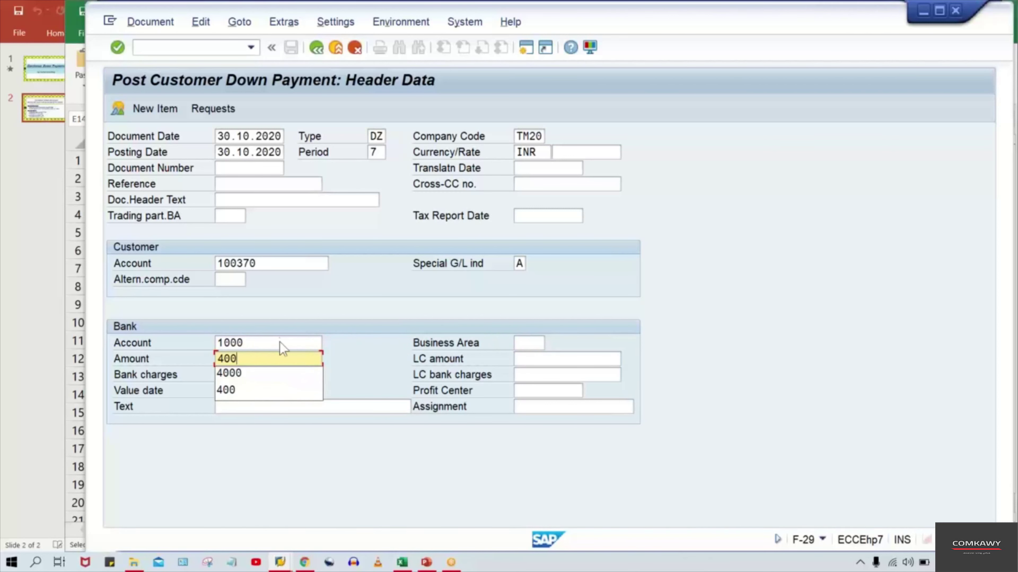
{"action": "left_click", "coordinate": [911, 301]}
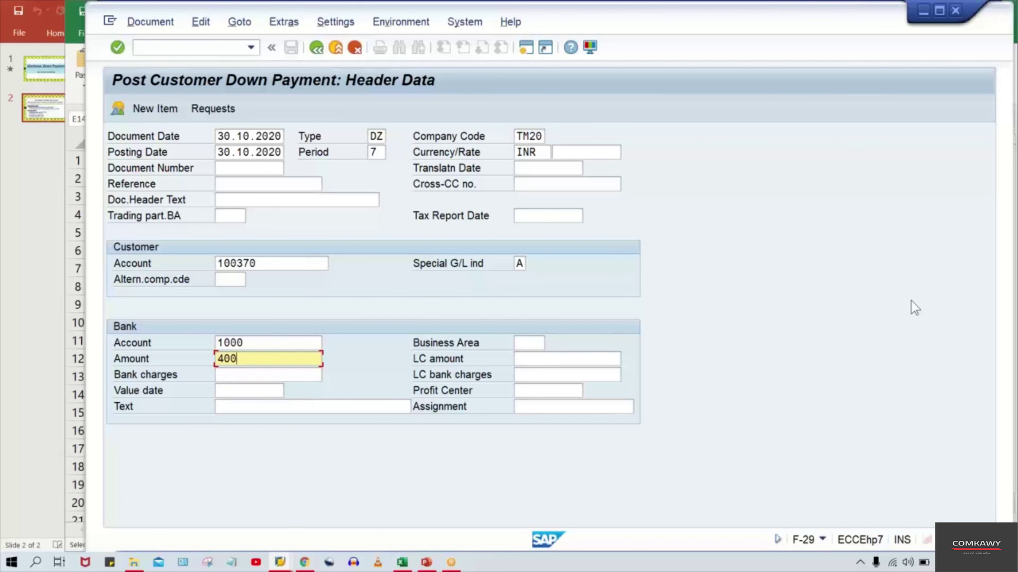
- Proceed to the customer down payment item and set its amount to 400 INR
{"action": "left_click", "coordinate": [371, 406]}
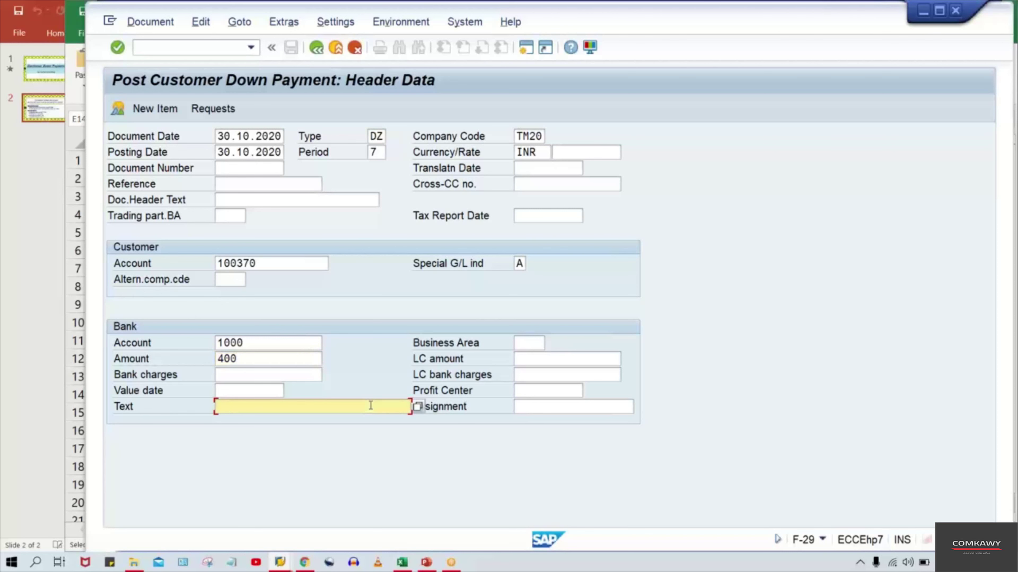
{"action": "key", "text": "Return"}
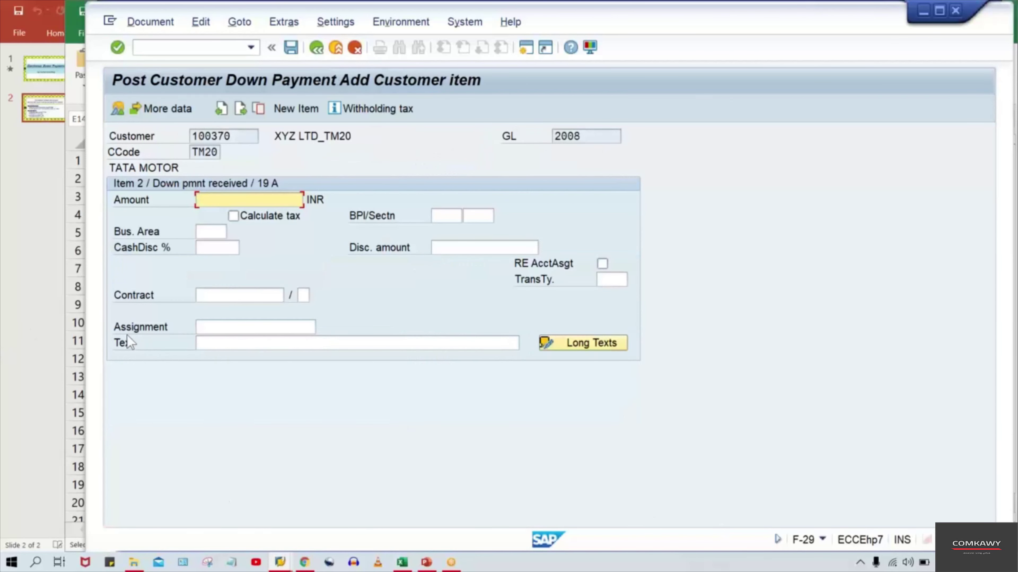
{"action": "type", "text": "4000"}
{"action": "key", "text": "BackSpace"}
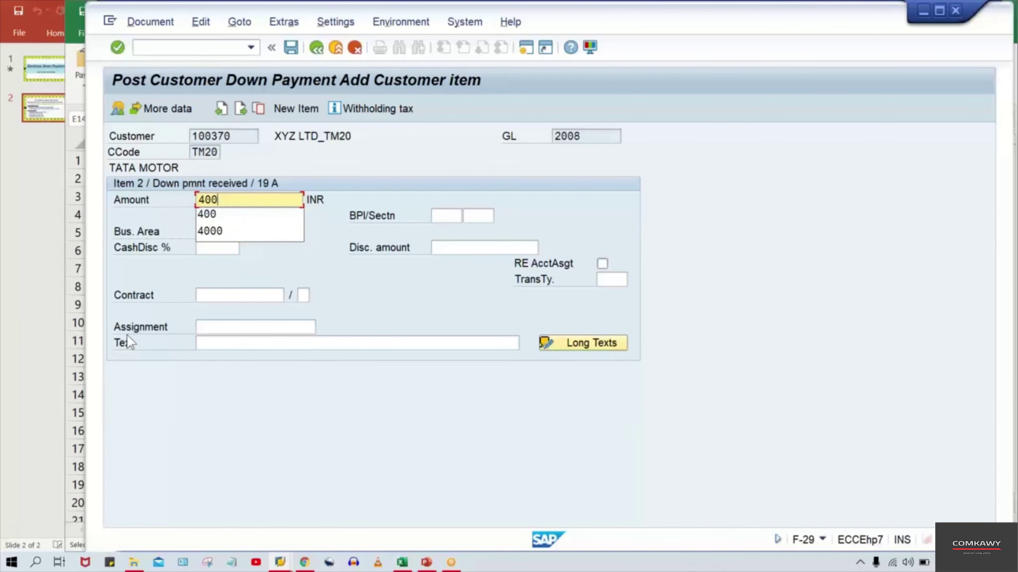
{"action": "key", "text": "Escape"}
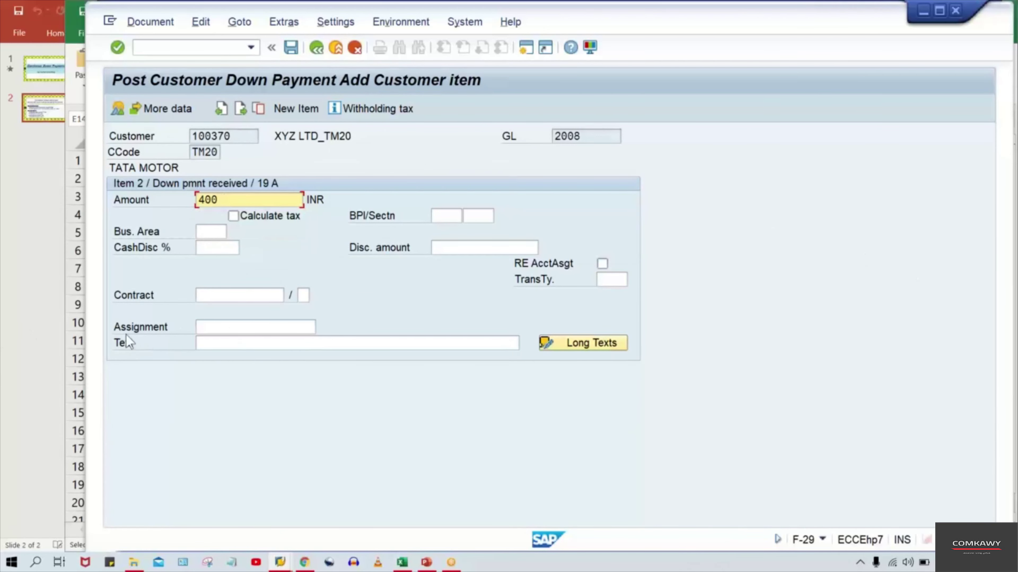
- Set the customer down payment item's text to DOWNPAYMENT and simulate the document
{"action": "left_click", "coordinate": [212, 338]}
{"action": "type", "text": "D"}
{"action": "key", "text": "Down"}
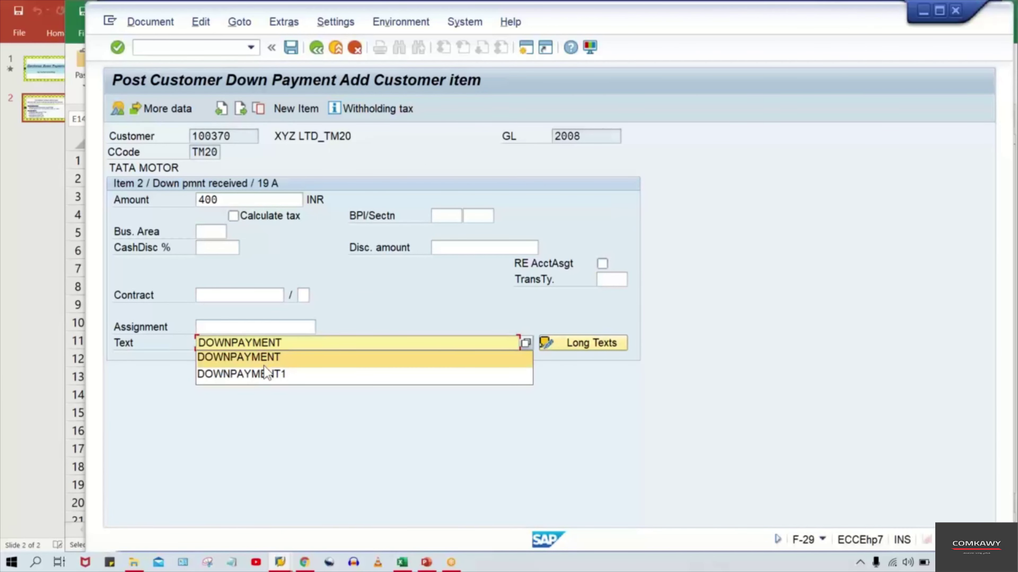
{"action": "key", "text": "Return"}
{"action": "left_click", "coordinate": [156, 22]}
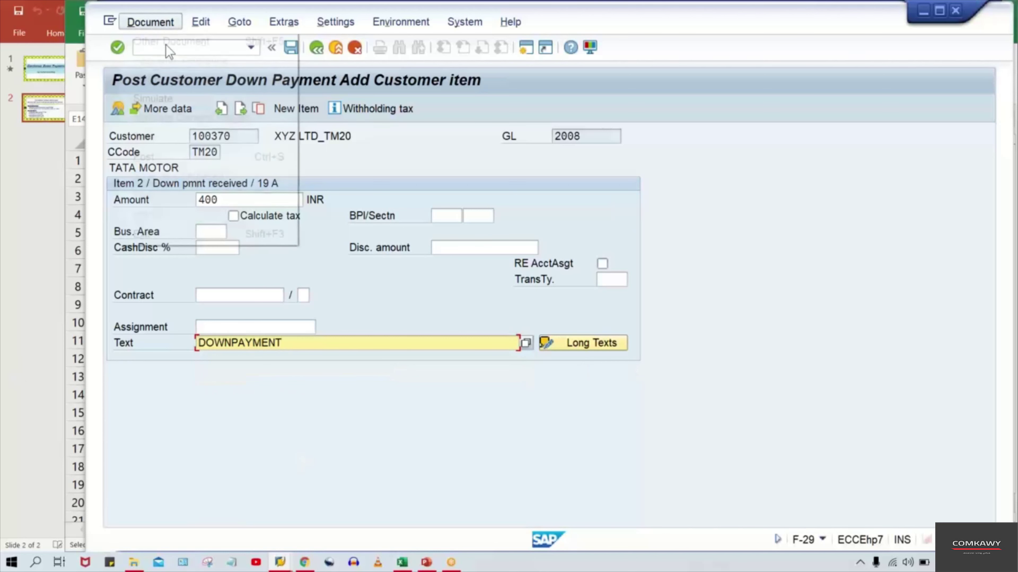
{"action": "left_click", "coordinate": [155, 103]}
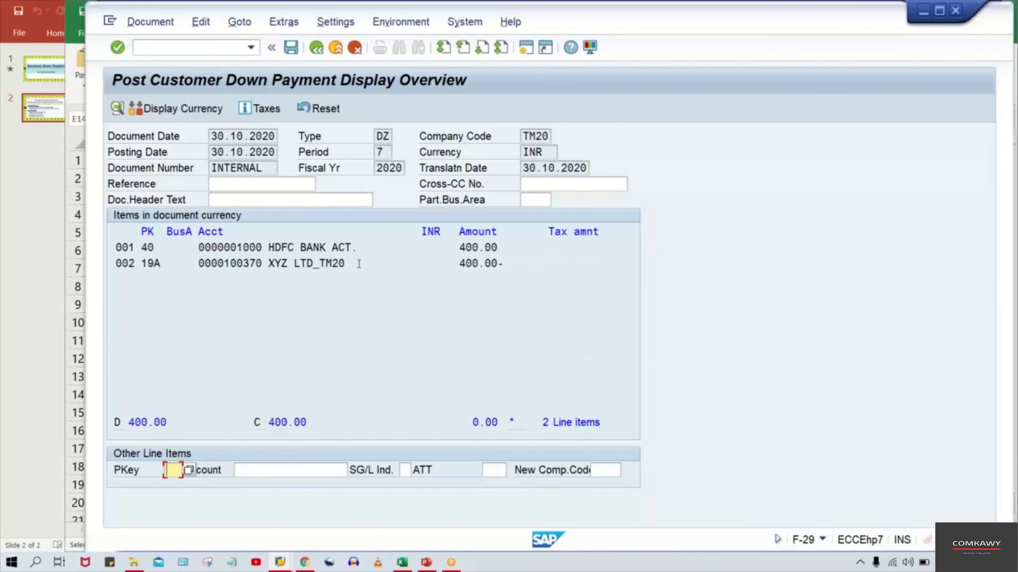
- Check the customer and HDFC bank line amounts in the simulated entry and post the customer down payment
{"action": "left_click_drag", "start_coordinate": [359, 264], "coordinate": [263, 264]}
{"action": "left_click_drag", "start_coordinate": [506, 264], "coordinate": [422, 263]}
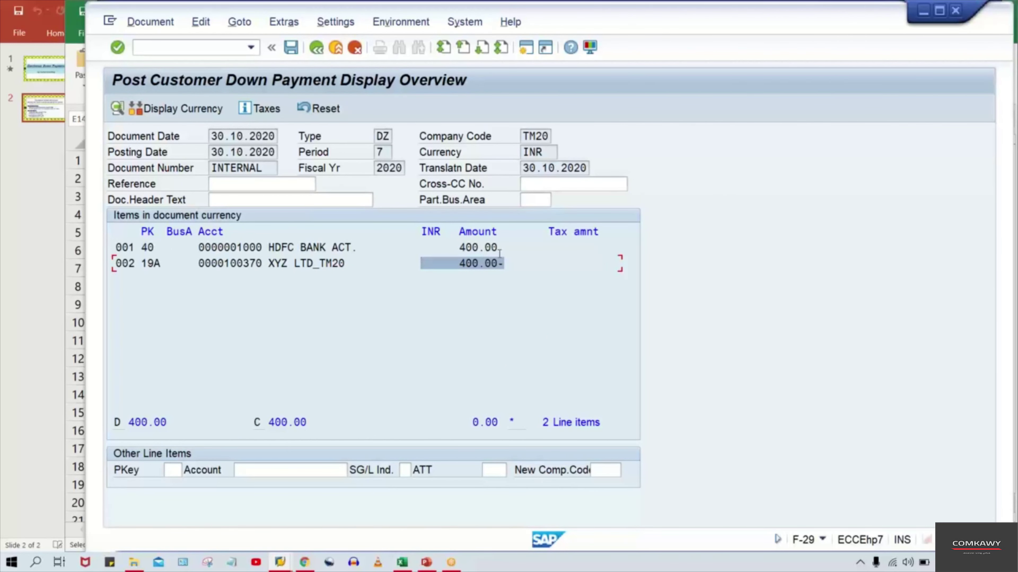
{"action": "left_click_drag", "start_coordinate": [507, 247], "coordinate": [402, 249]}
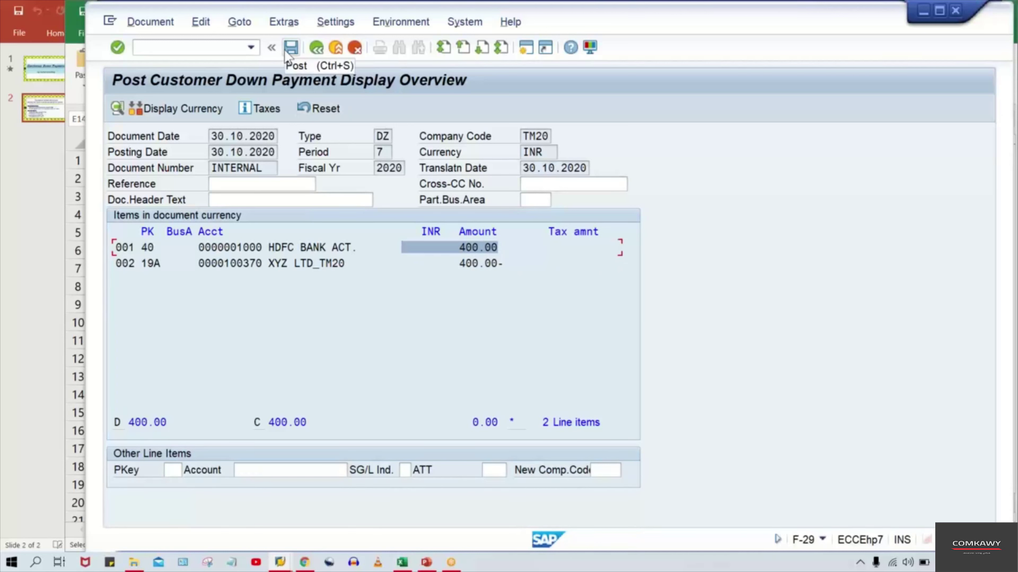
{"action": "left_click", "coordinate": [672, 233]}
{"action": "key", "text": "ctrl+s"}
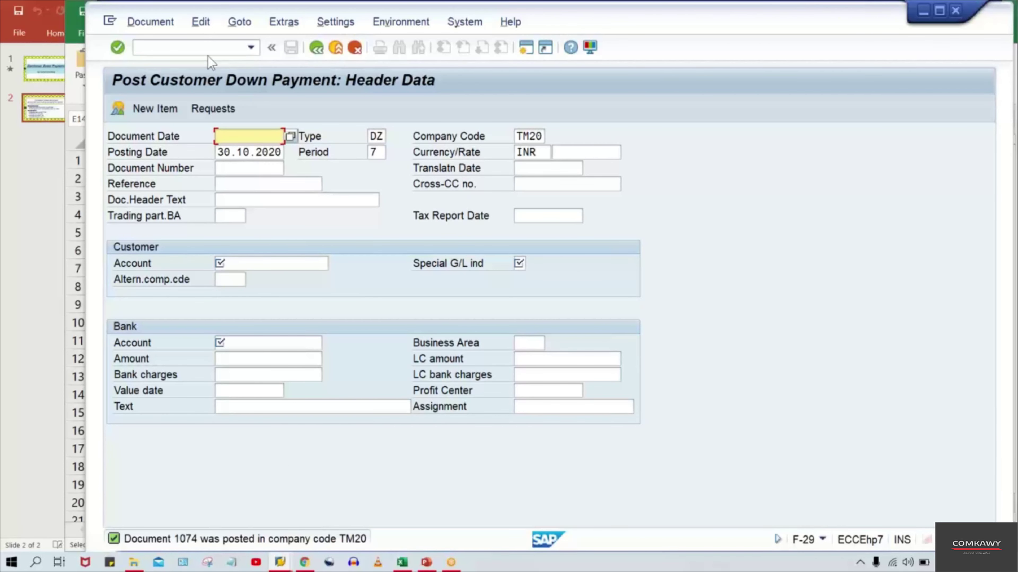
- Open customer invoice entry with transaction FB70, choose customer XYZ LTD_TM20 and set the invoice date to 30.10.2020
{"action": "left_click", "coordinate": [199, 48]}
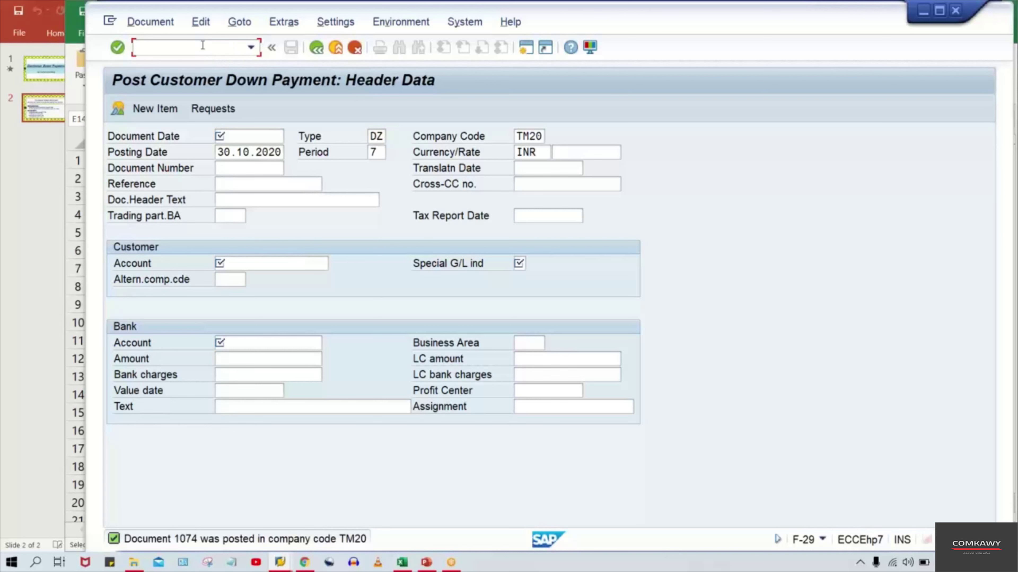
{"action": "type", "text": "/NFB70"}
{"action": "key", "text": "Return"}
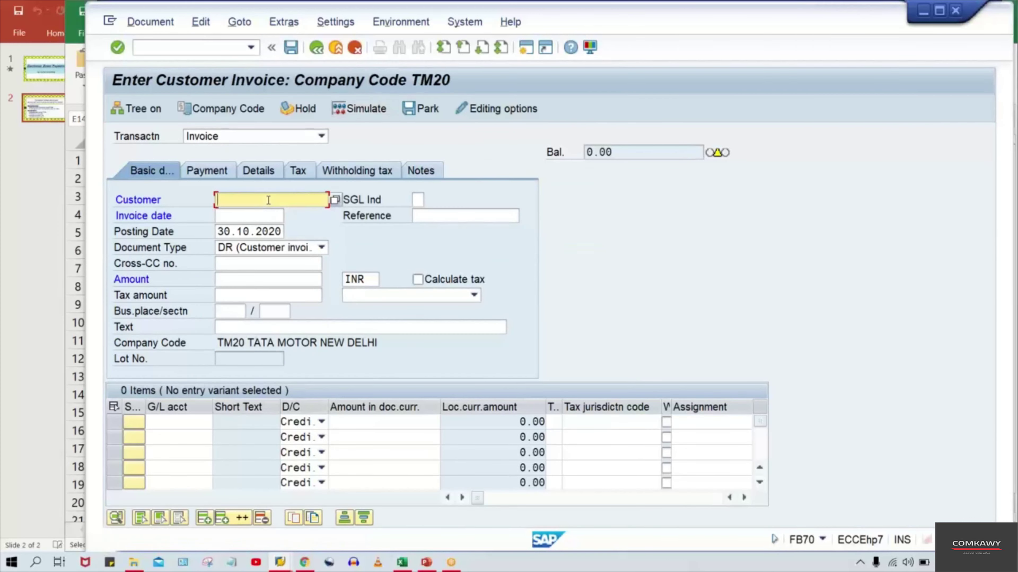
{"action": "left_click", "coordinate": [227, 194]}
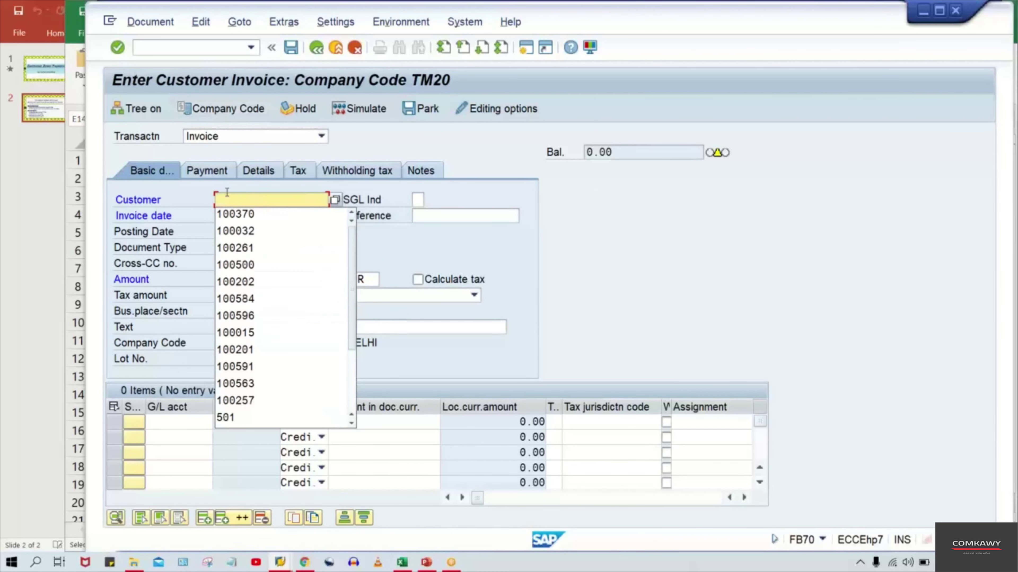
{"action": "left_click", "coordinate": [242, 217]}
{"action": "key", "text": "Tab"}
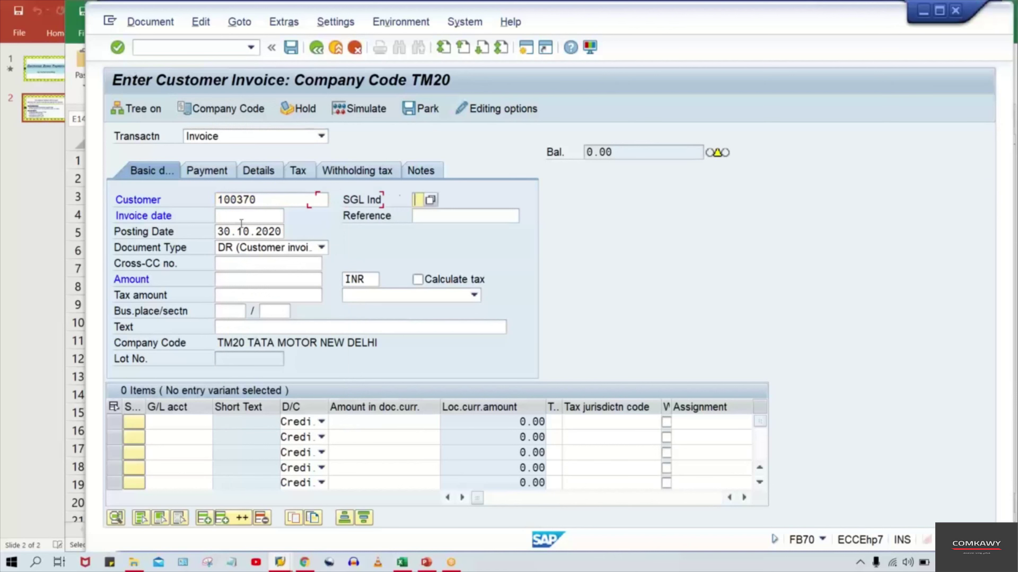
{"action": "key", "text": "Tab"}
{"action": "type", "text": "3"}
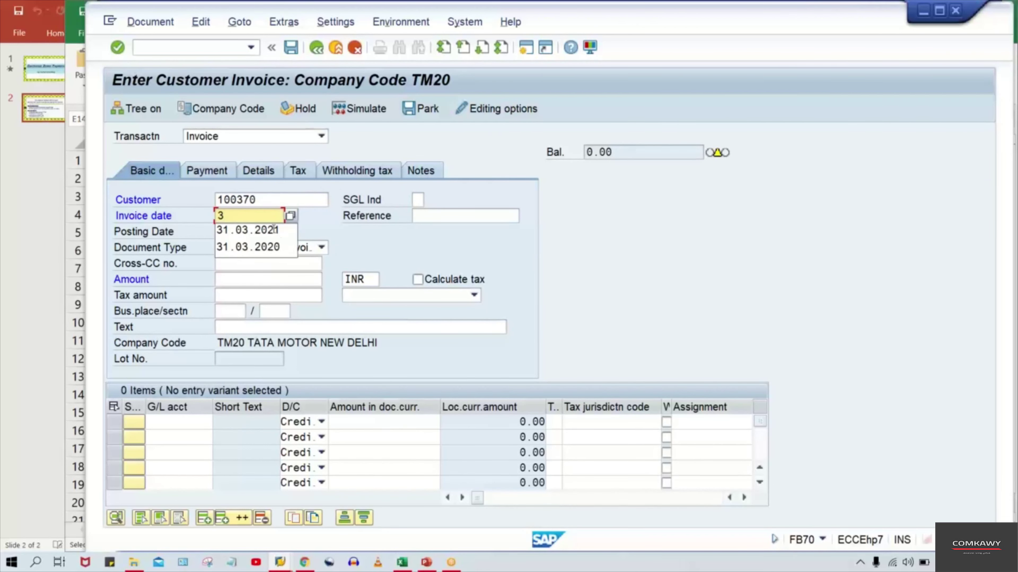
{"action": "type", "text": "0.10.2020"}
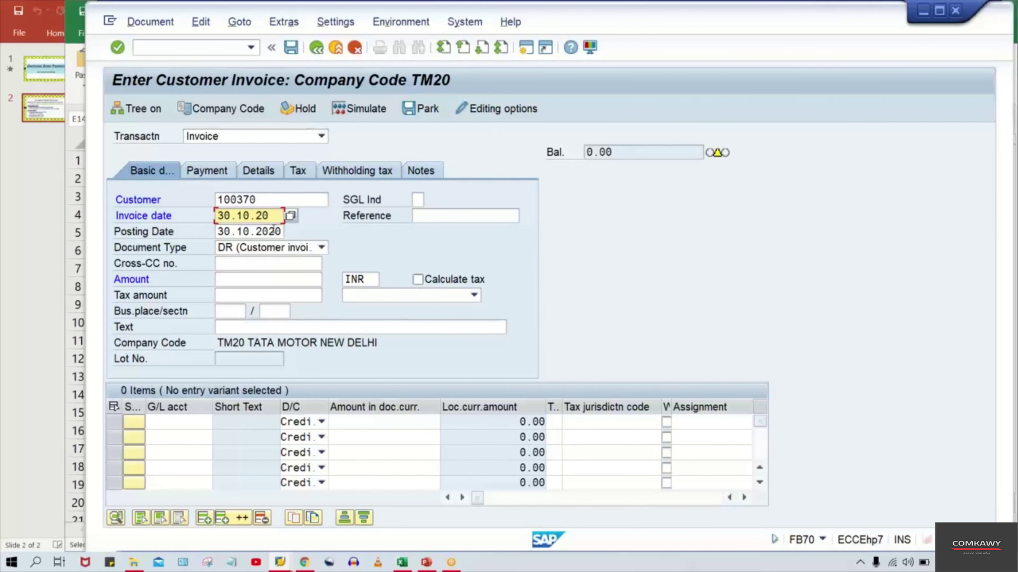
- Set the invoice amount to 1000 INR and enter "DP. 1074" as the invoice text
{"action": "key", "text": "Tab"}
{"action": "key", "text": "Tab"}
{"action": "key", "text": "Tab"}
{"action": "key", "text": "Tab"}
{"action": "key", "text": "Tab"}
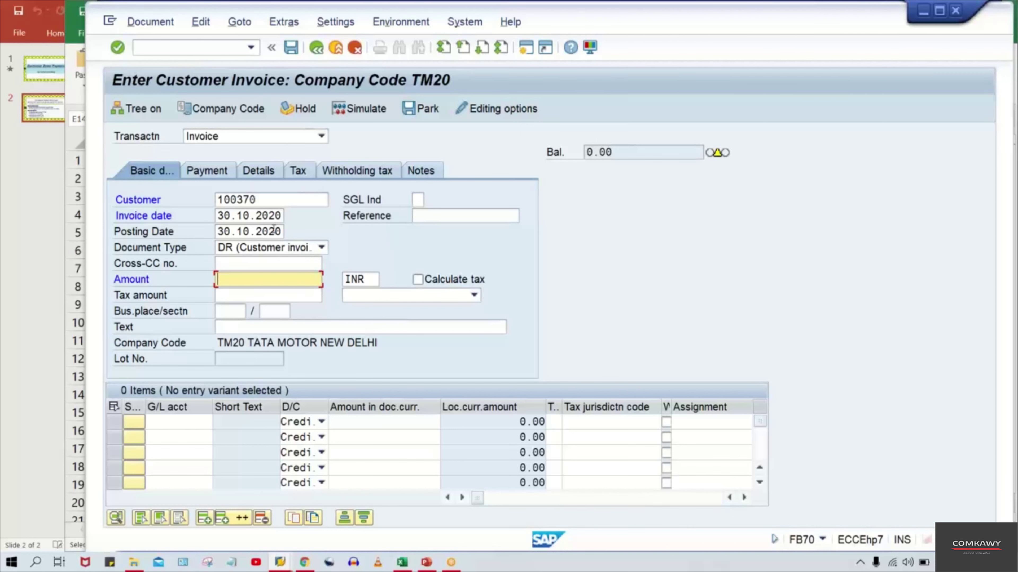
{"action": "type", "text": "1000"}
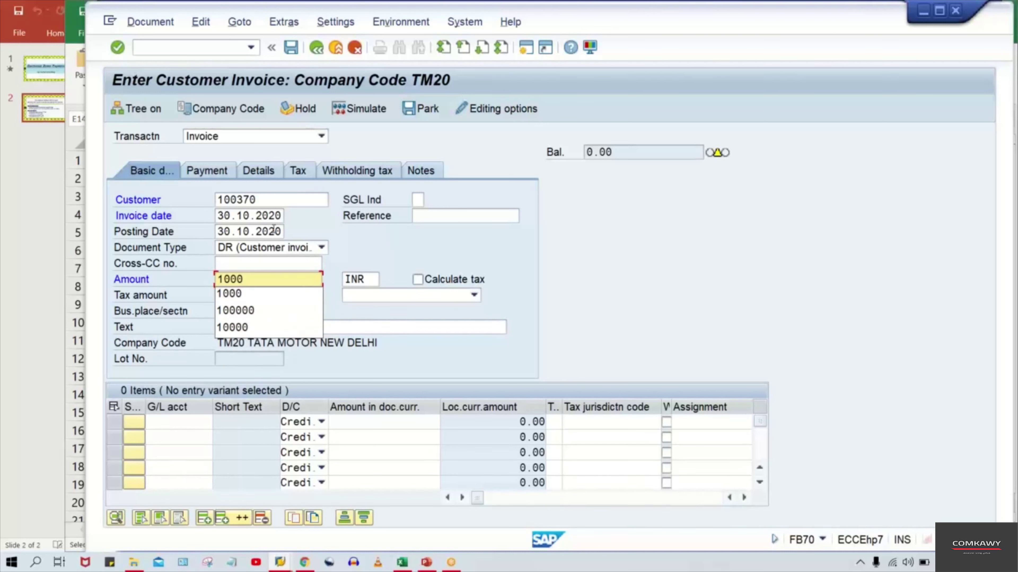
{"action": "key", "text": "Tab"}
{"action": "key", "text": "Tab"}
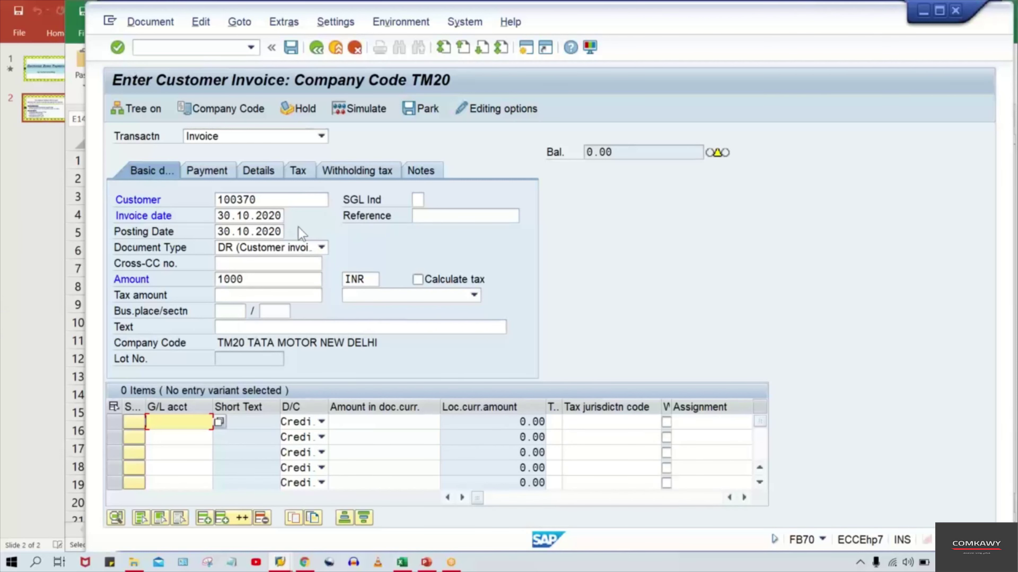
{"action": "left_click", "coordinate": [284, 329]}
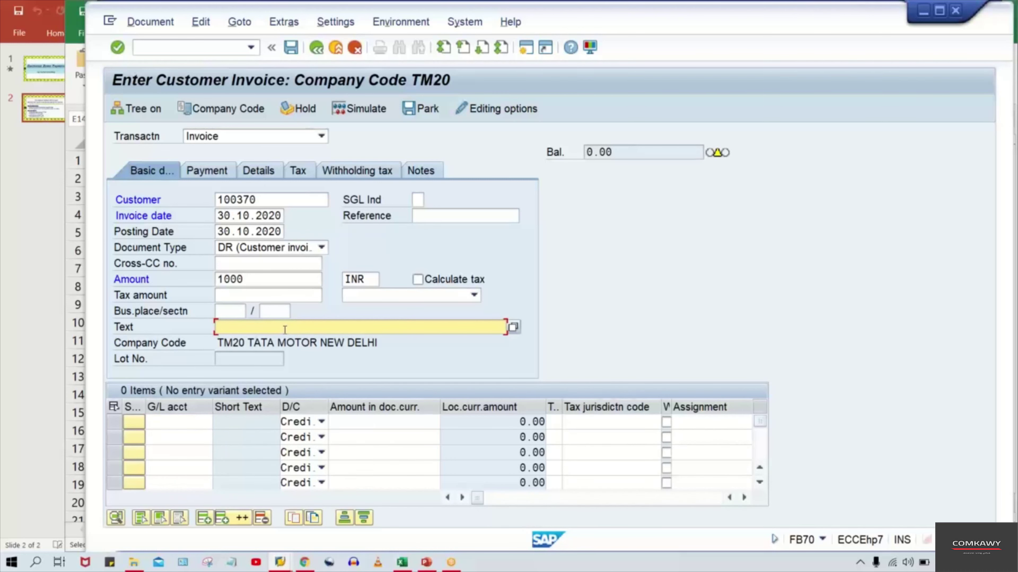
{"action": "type", "text": "D"}
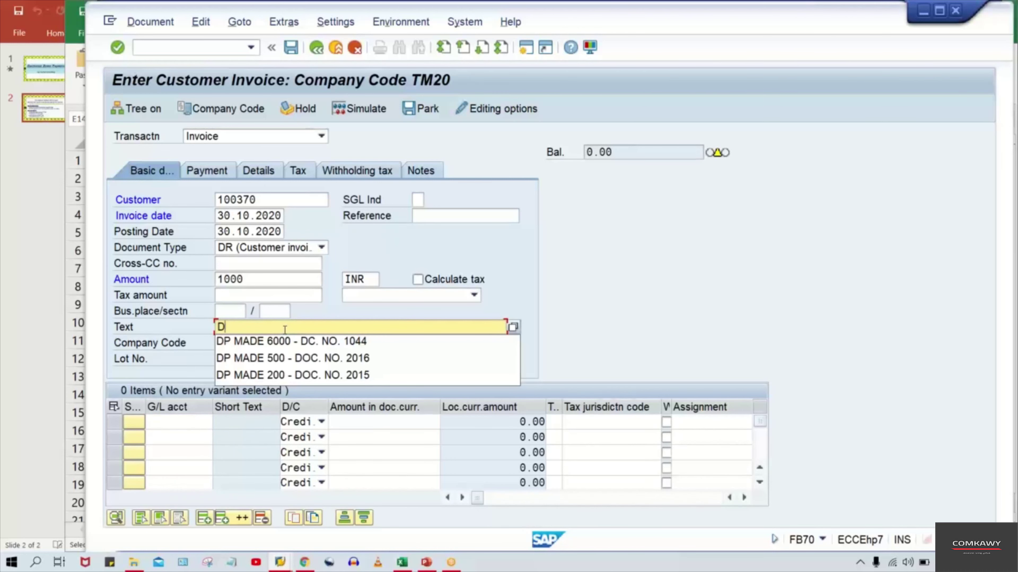
{"action": "type", "text": "P. "}
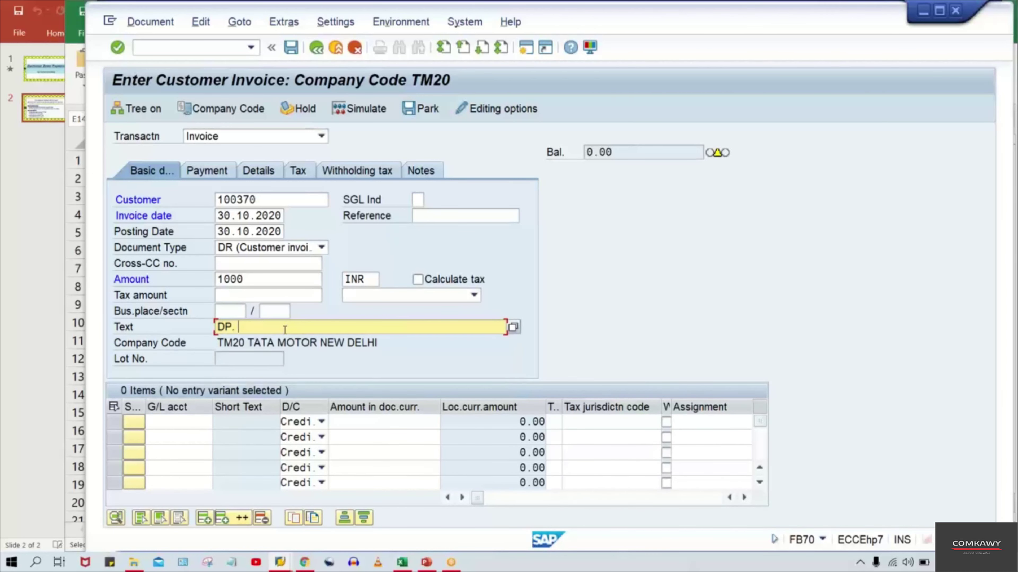
{"action": "type", "text": "1074"}
- Add a credit line for G/L account 3000 with an amount of 1000 and acknowledge the down payment information
{"action": "left_click", "coordinate": [169, 421]}
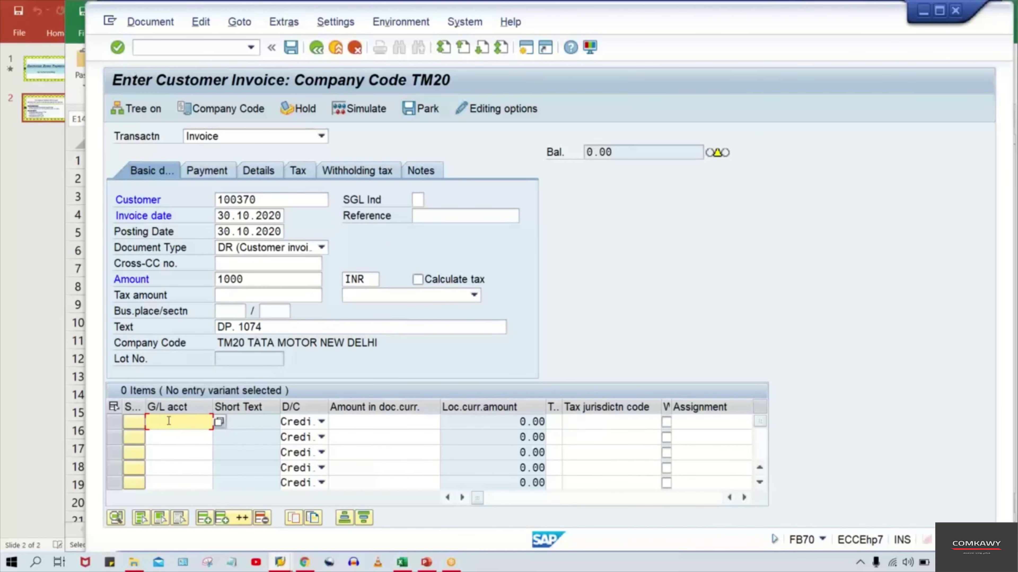
{"action": "type", "text": "3000"}
{"action": "key", "text": "Tab"}
{"action": "key", "text": "Tab"}
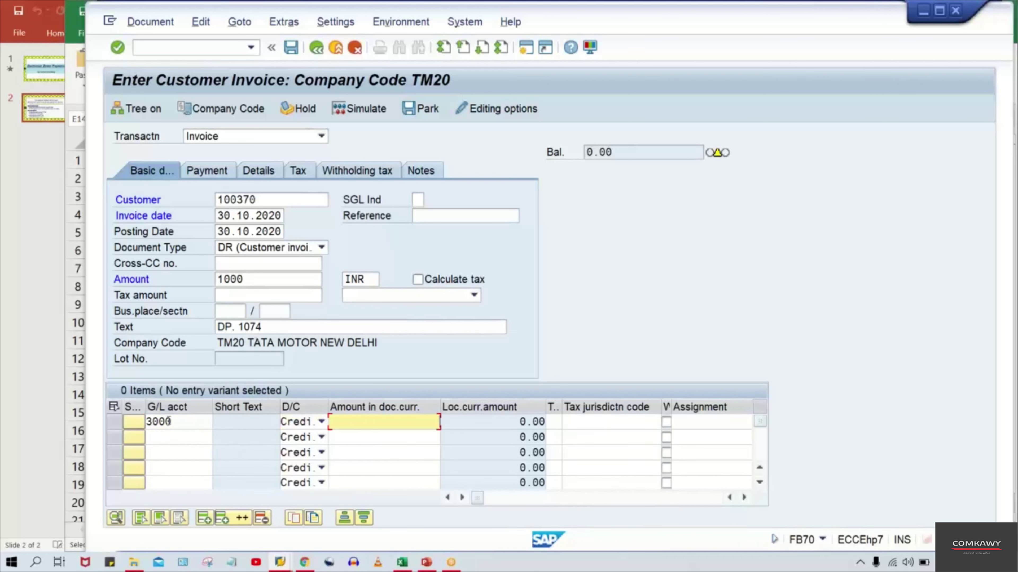
{"action": "type", "text": "1000"}
{"action": "key", "text": "Return"}
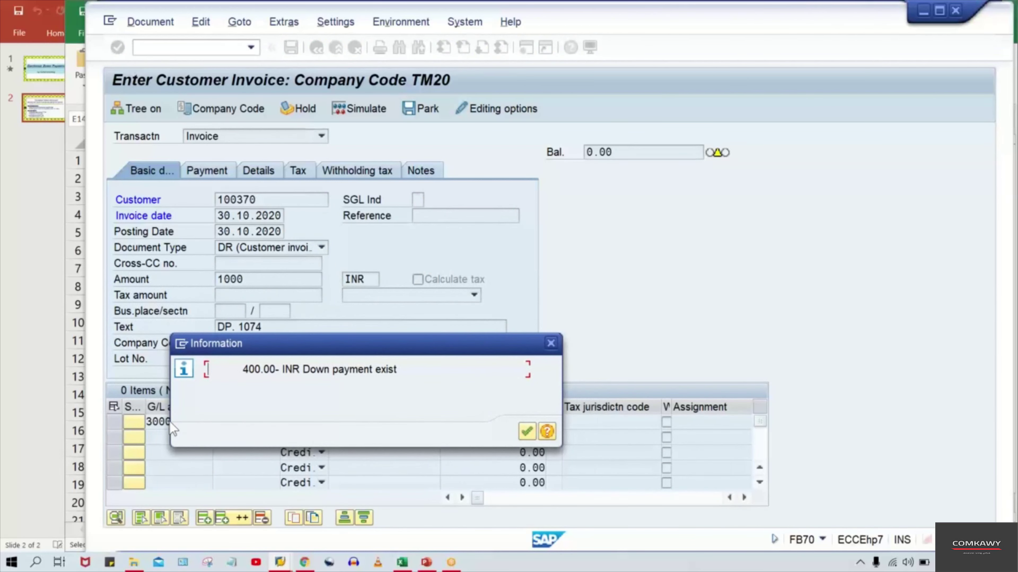
{"action": "key", "text": "Return"}
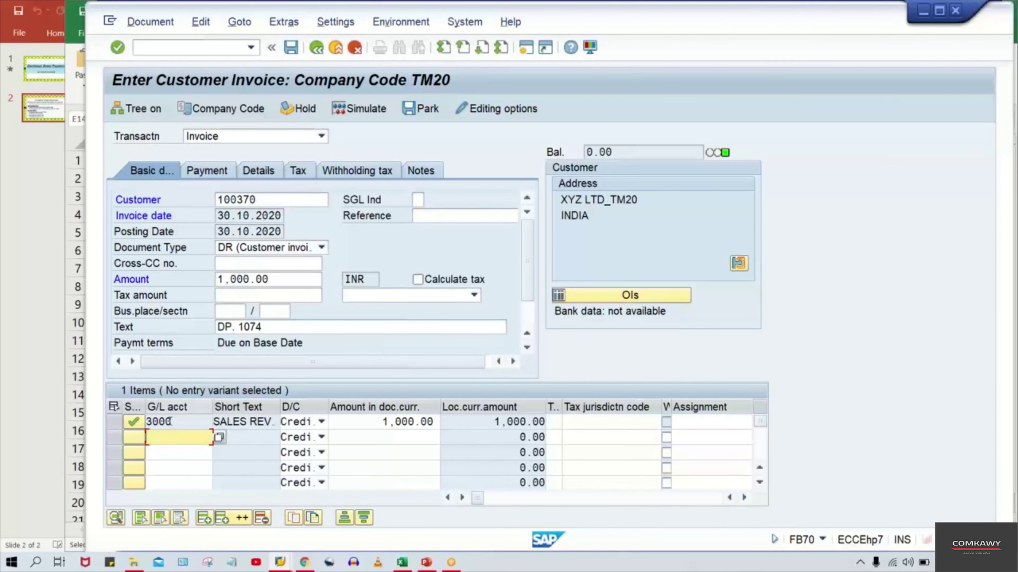
- Simulate the customer invoice to check its two line amounts, and post the invoice
{"action": "left_click", "coordinate": [359, 109]}
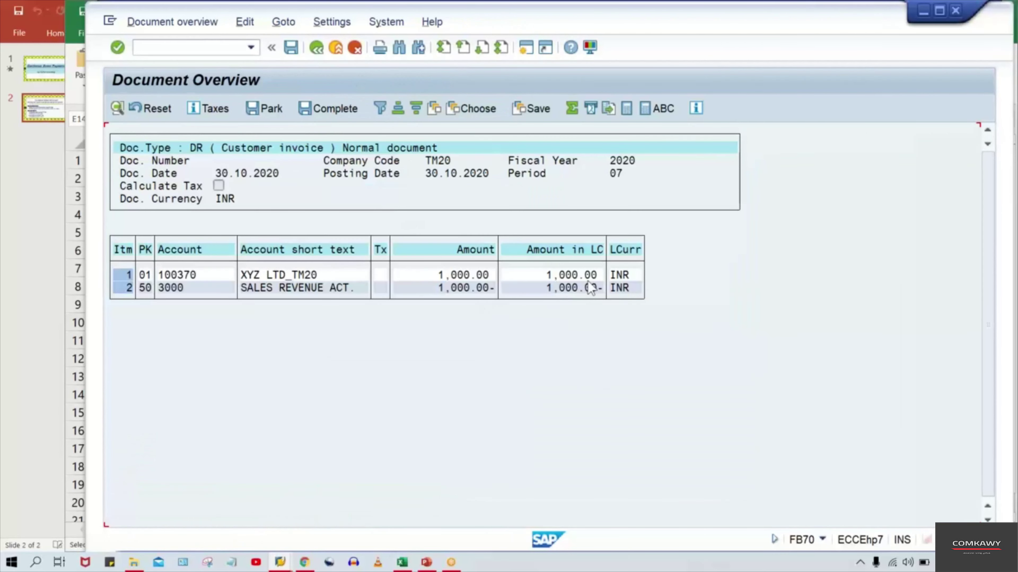
{"action": "left_click", "coordinate": [581, 276]}
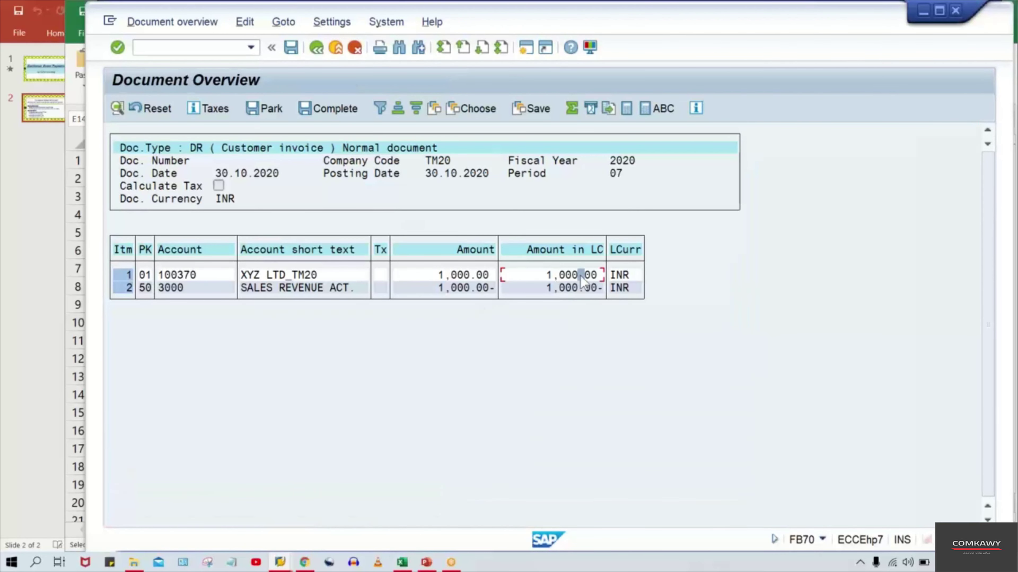
{"action": "left_click", "coordinate": [571, 289]}
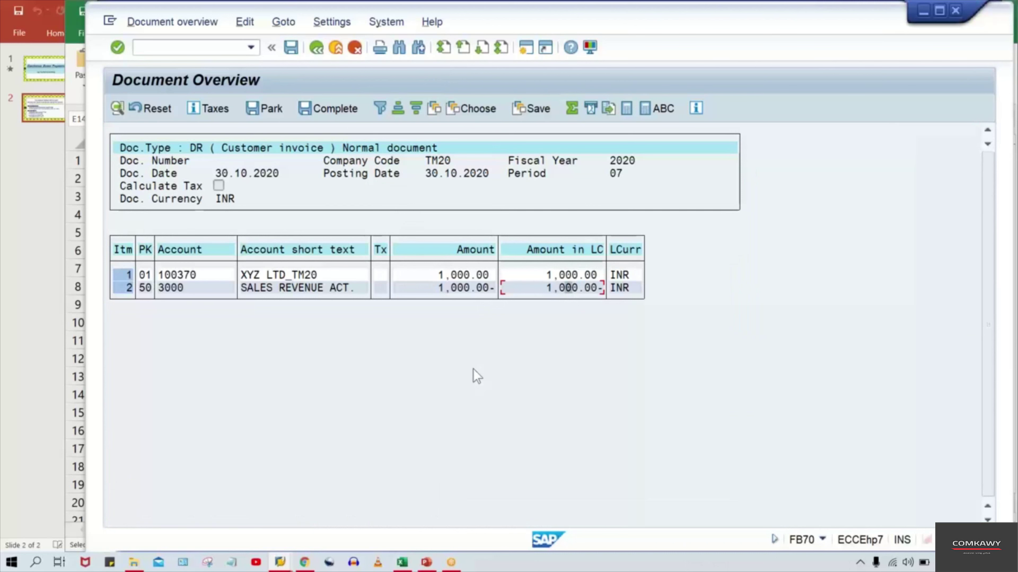
{"action": "key", "text": "F3"}
{"action": "key", "text": "ctrl+s"}
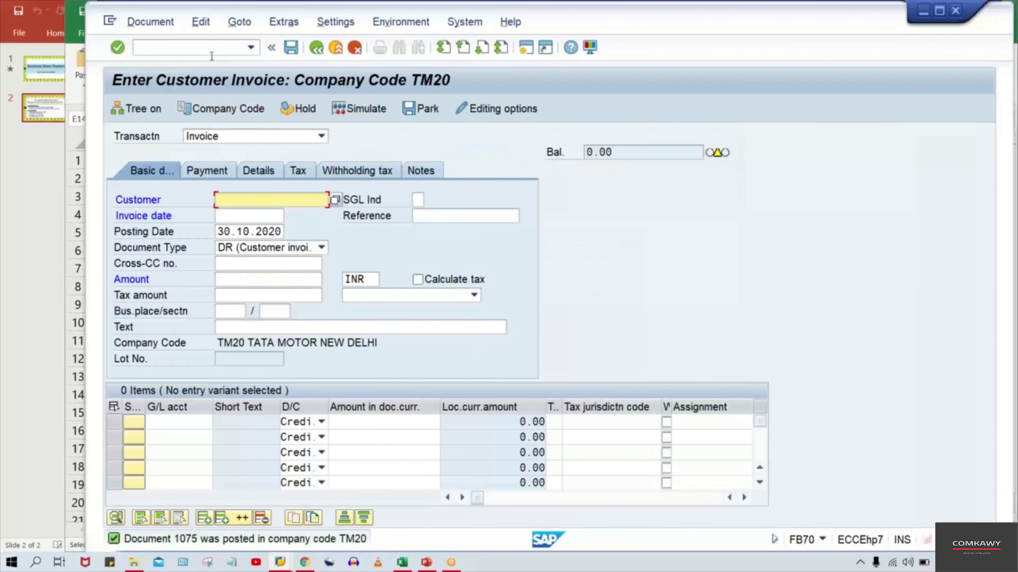
{"action": "left_click", "coordinate": [205, 46]}
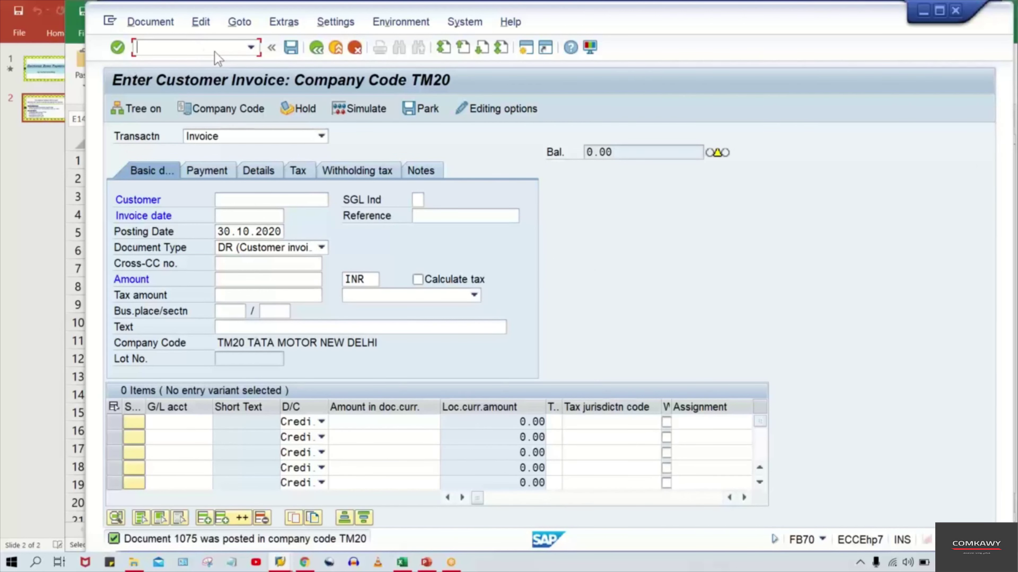
{"action": "type", "text": "FBL5N"}
{"action": "key", "text": "Return"}
- Open transaction FBL5N, list the open normal items of customer XYZ LTD_TM20 in company code TM20 and examine the invoice amount
{"action": "left_click", "coordinate": [176, 44]}
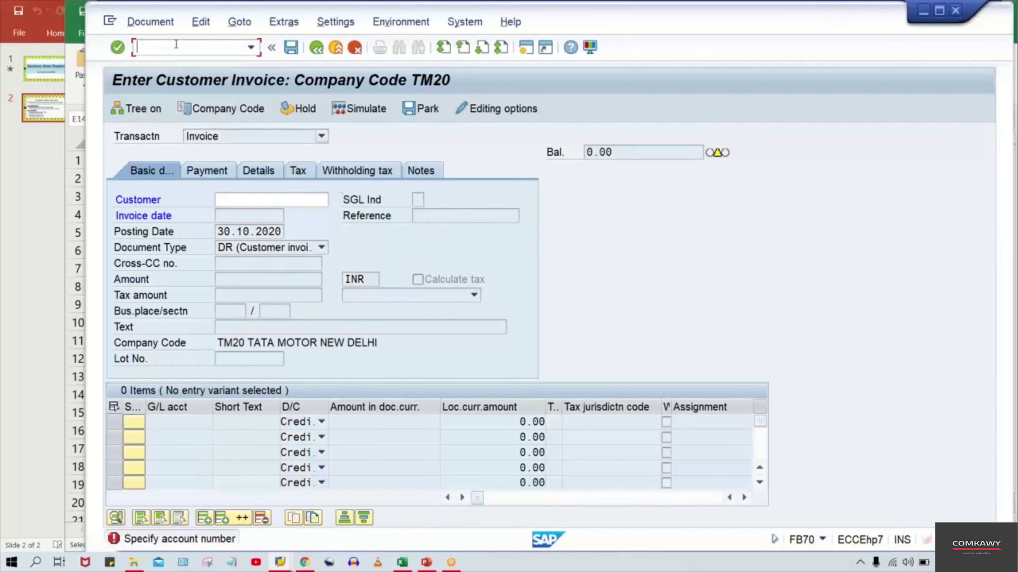
{"action": "key", "text": "Up"}
{"action": "key", "text": "Home"}
{"action": "type", "text": "/n"}
{"action": "key", "text": "Return"}
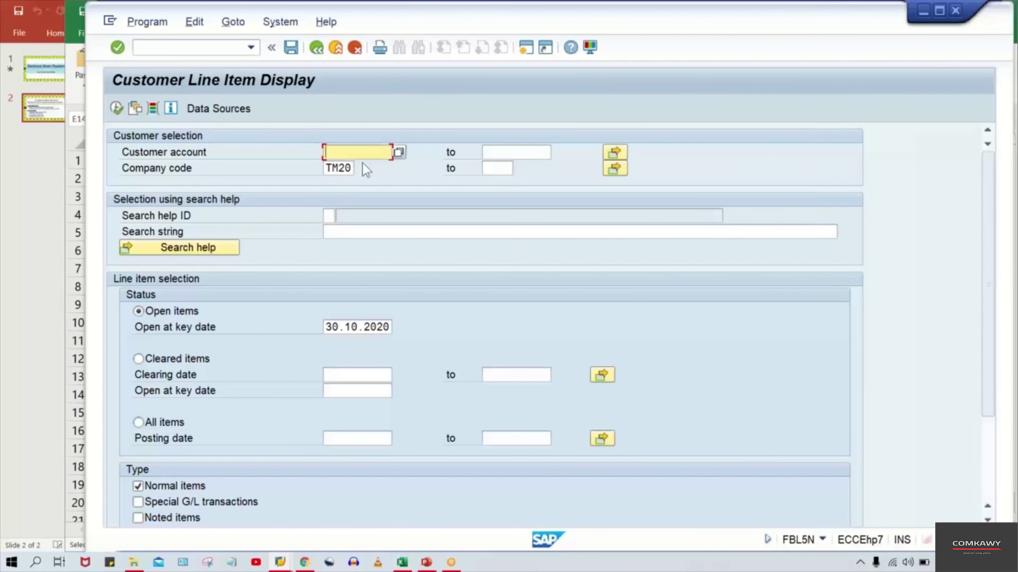
{"action": "type", "text": "100370"}
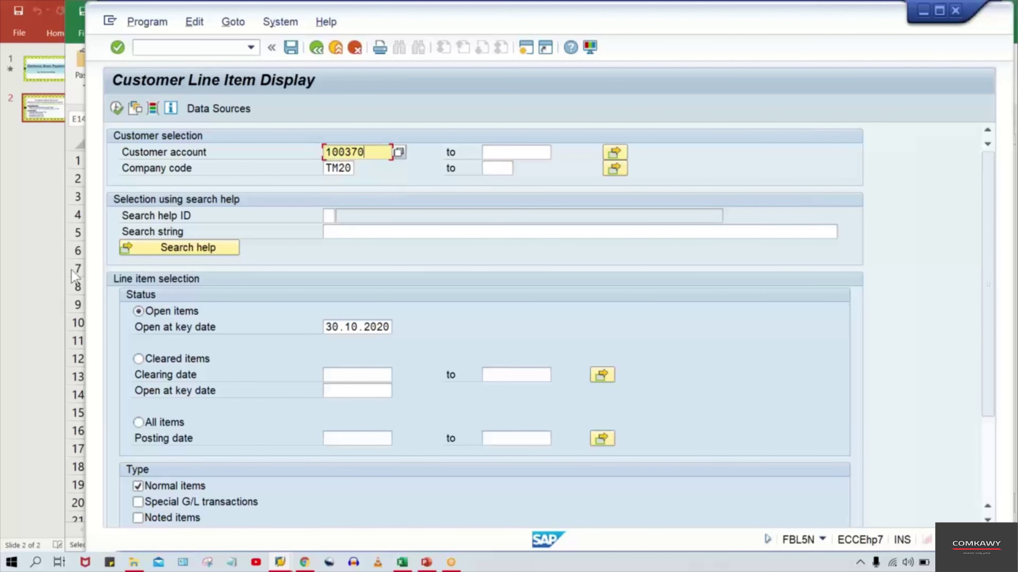
{"action": "left_click", "coordinate": [116, 108]}
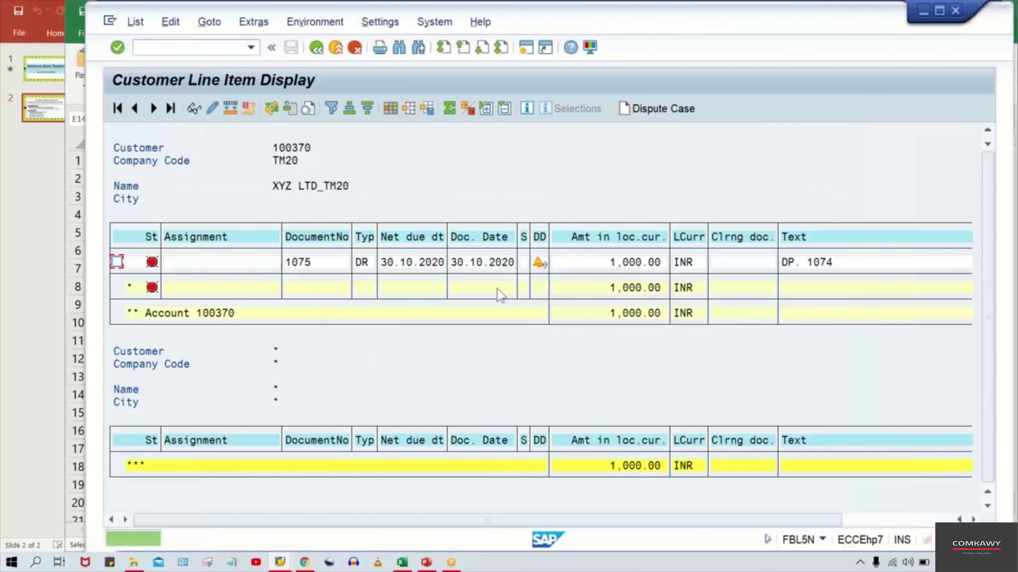
{"action": "left_click", "coordinate": [594, 263]}
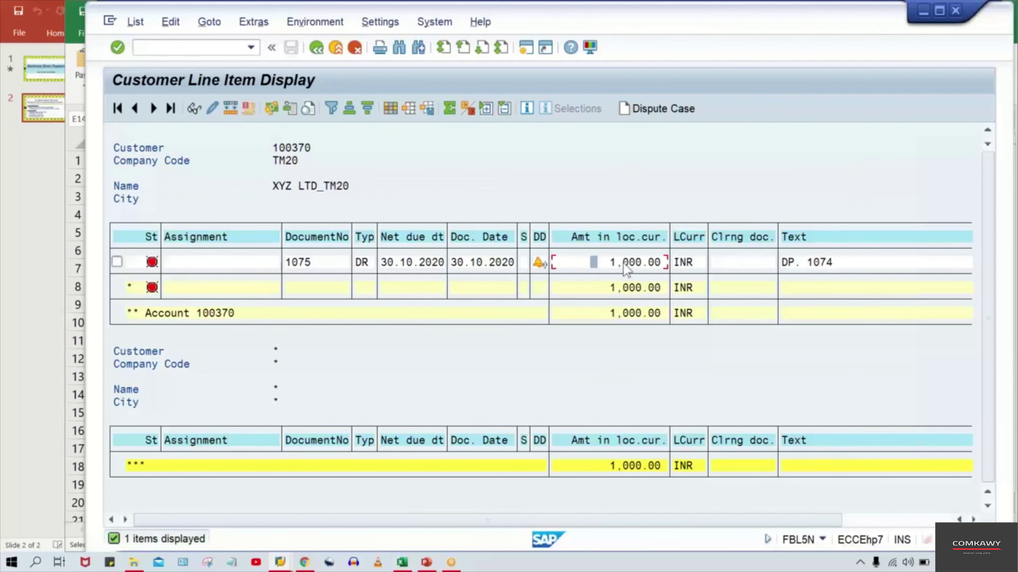
{"action": "left_click", "coordinate": [613, 263]}
{"action": "left_click", "coordinate": [591, 261]}
- Return to the line item selection, include special G/L transactions and list the customer's open items again
{"action": "left_click", "coordinate": [316, 48]}
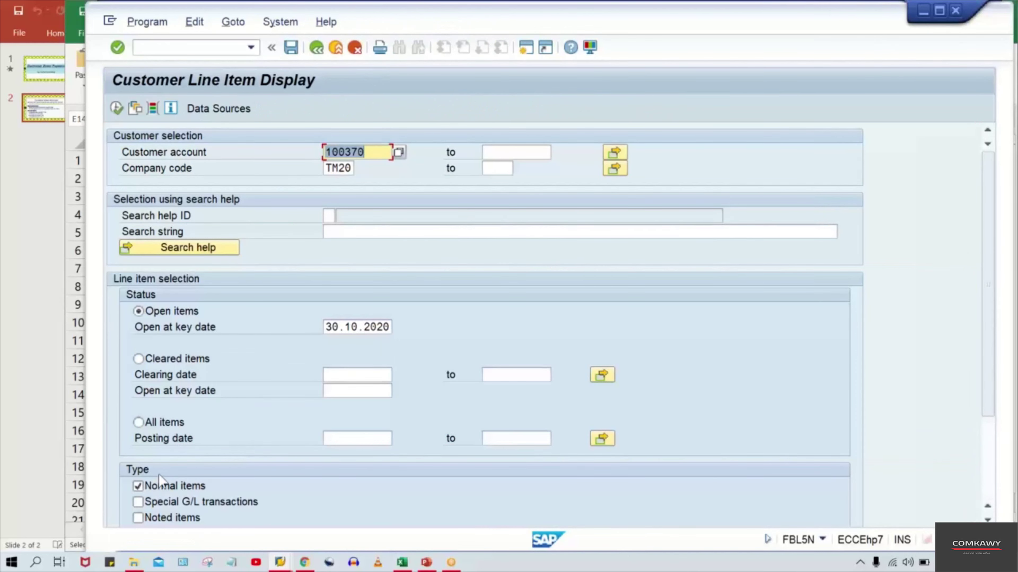
{"action": "left_click", "coordinate": [194, 501]}
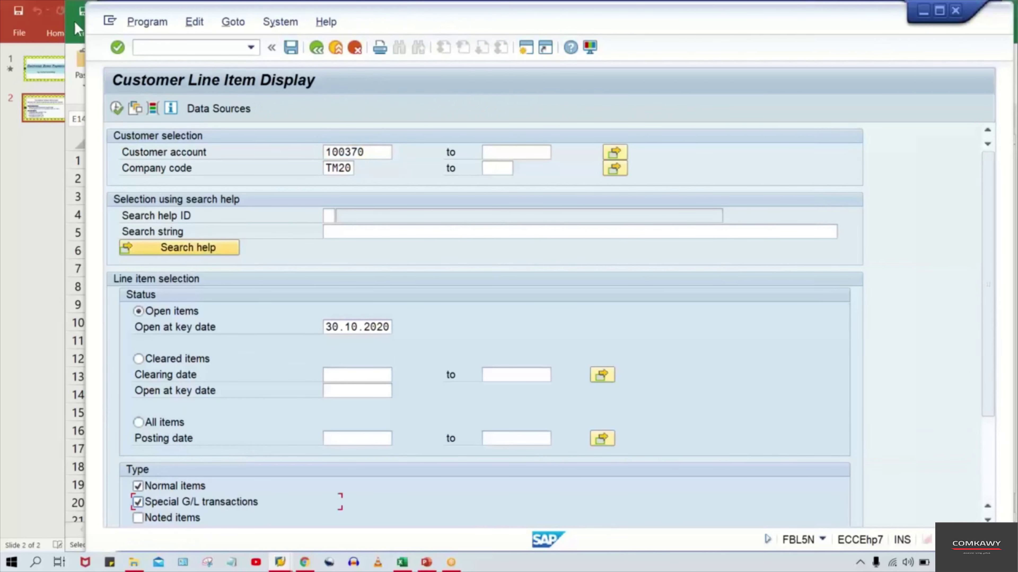
{"action": "left_click", "coordinate": [117, 108]}
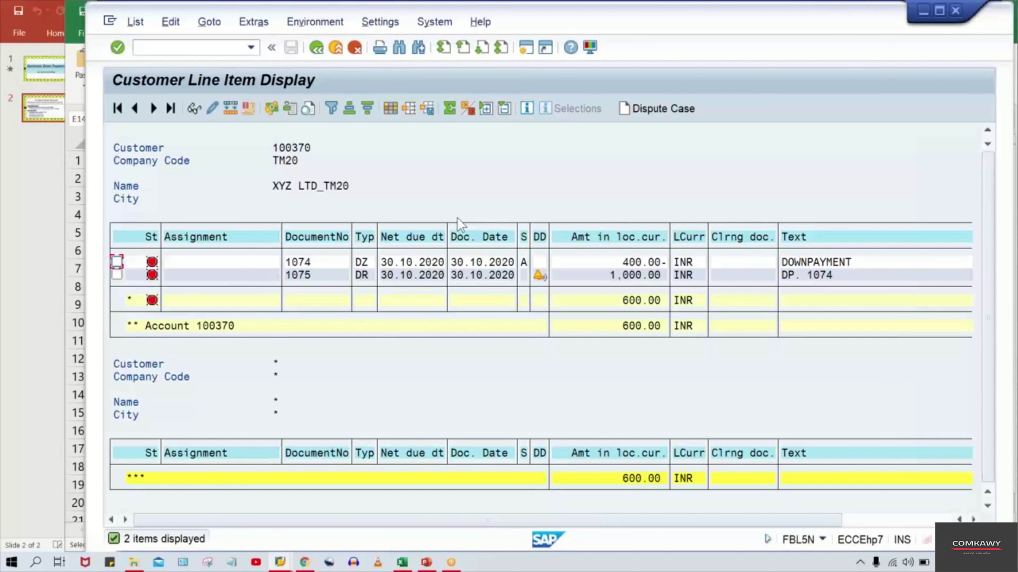
- Compare the amounts of the down payment and the invoice in the customer's line item list
{"action": "left_click", "coordinate": [614, 261]}
{"action": "left_click", "coordinate": [608, 276]}
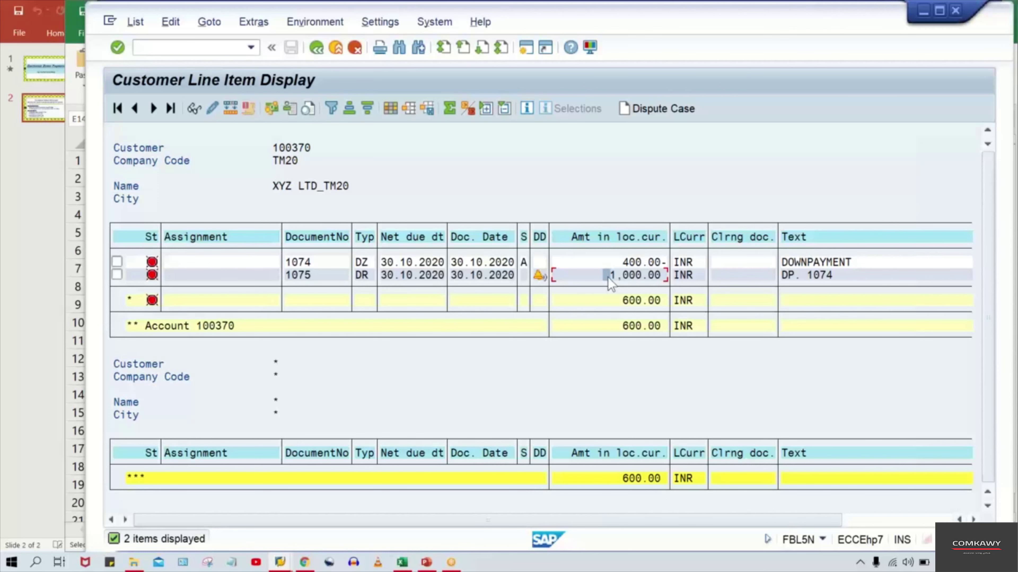
{"action": "left_click", "coordinate": [609, 265]}
{"action": "left_click", "coordinate": [603, 275]}
{"action": "left_click", "coordinate": [609, 261]}
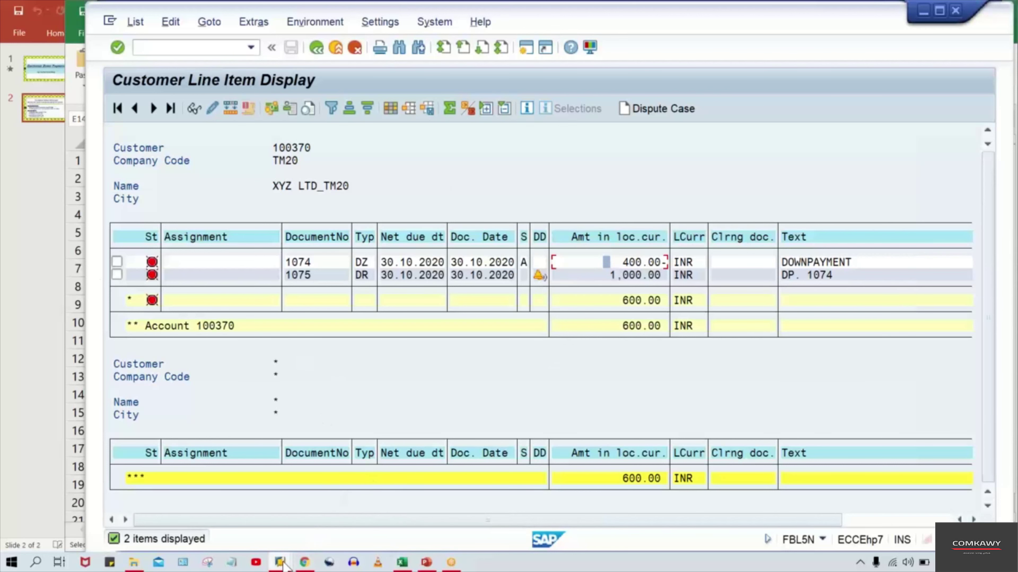
- Open a new session and start transaction F-28 for posting incoming payments
{"action": "mouse_move", "coordinate": [282, 563]}
{"action": "left_click", "coordinate": [380, 512]}
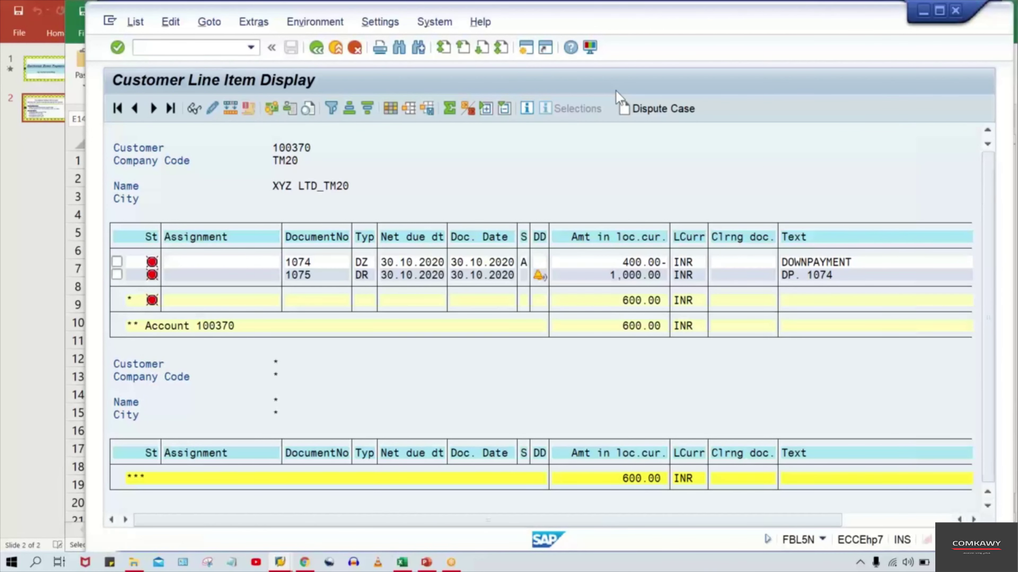
{"action": "key", "text": "ctrl+n"}
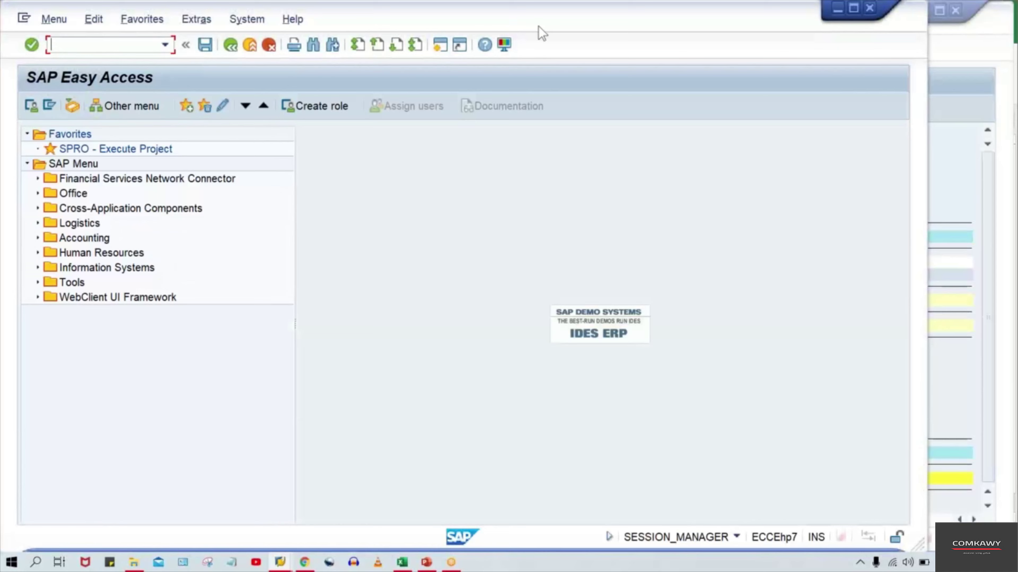
{"action": "left_click_drag", "start_coordinate": [539, 31], "coordinate": [605, 36]}
{"action": "left_click", "coordinate": [169, 51]}
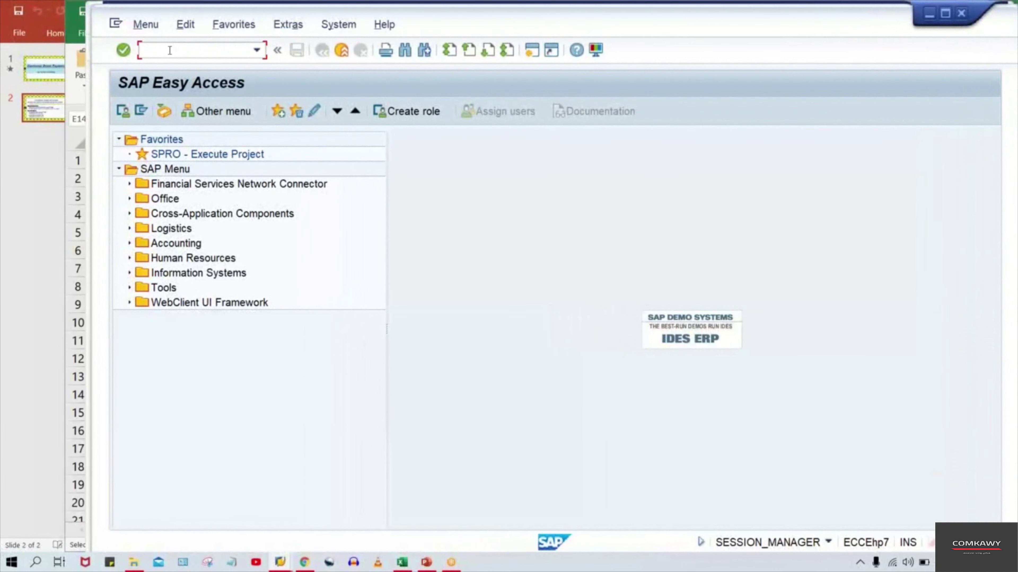
{"action": "type", "text": "F-28"}
{"action": "key", "text": "Return"}
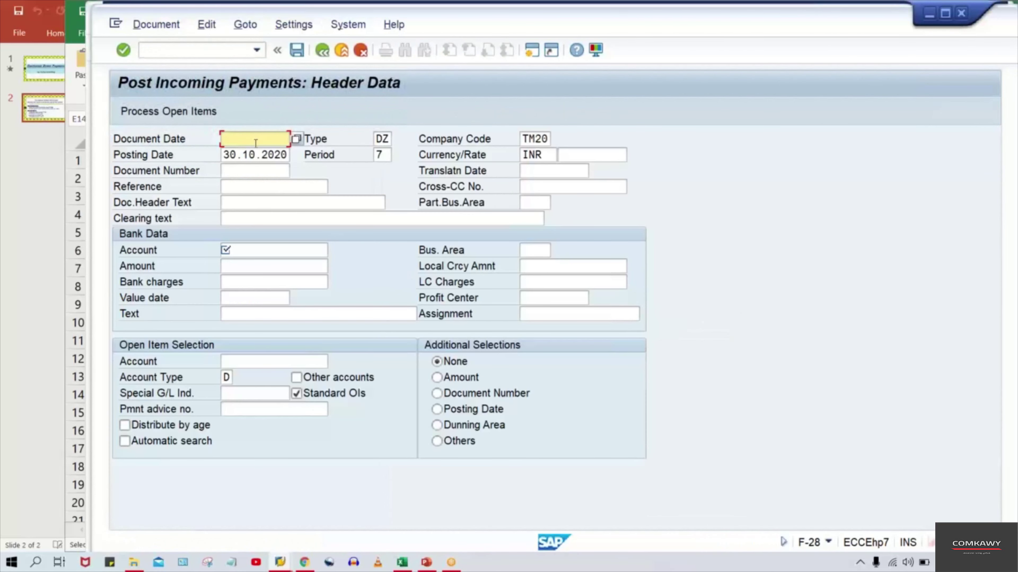
- Try to process XYZ LTD_TM20's open items for a payment dated 30.10.2020 with bank account 1000 and amount 600, without a special G/L indicator
{"action": "left_click", "coordinate": [256, 139]}
{"action": "left_click", "coordinate": [263, 155]}
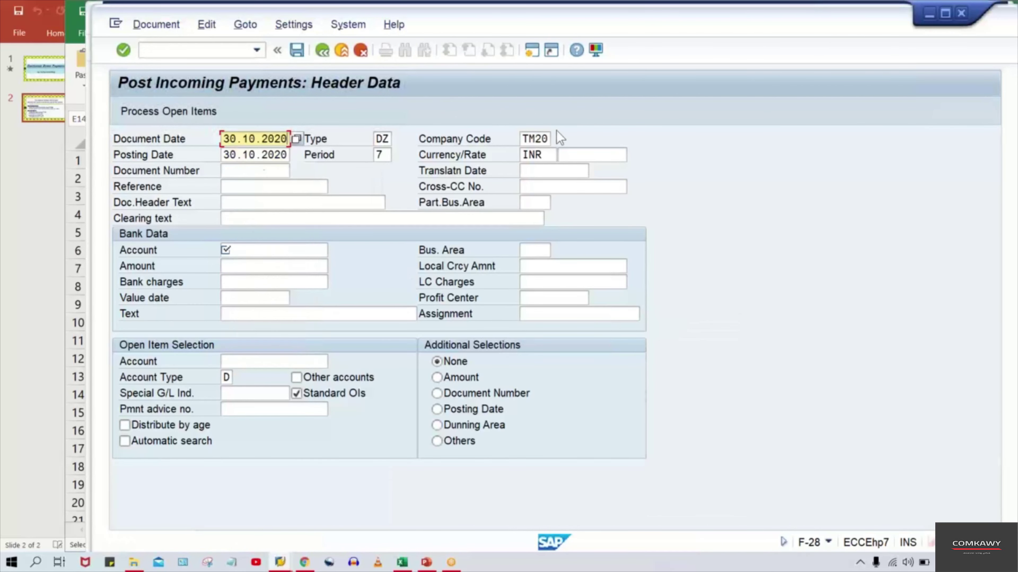
{"action": "left_click", "coordinate": [295, 252]}
{"action": "left_click", "coordinate": [284, 264]}
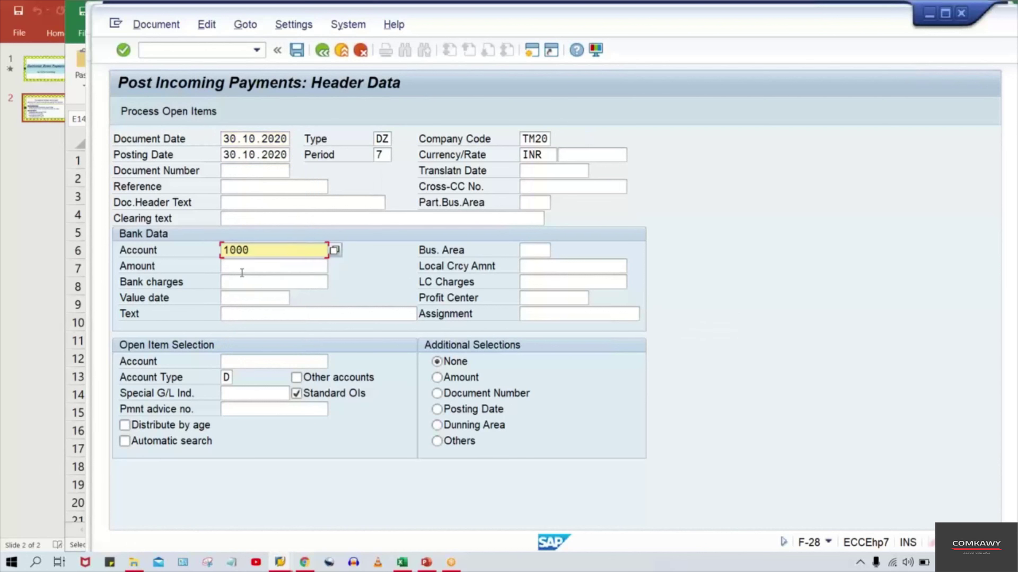
{"action": "left_click", "coordinate": [284, 266]}
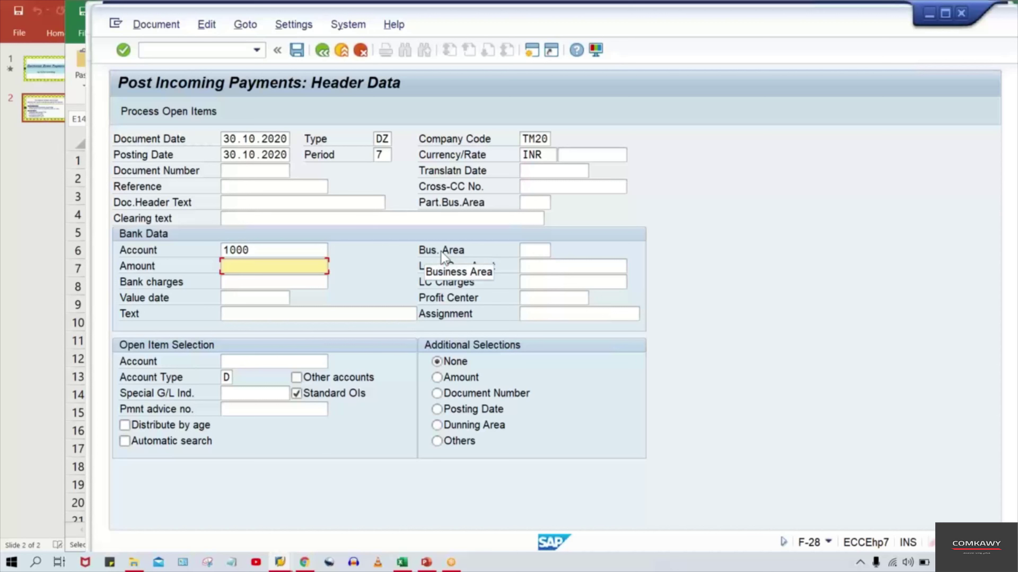
{"action": "type", "text": "600"}
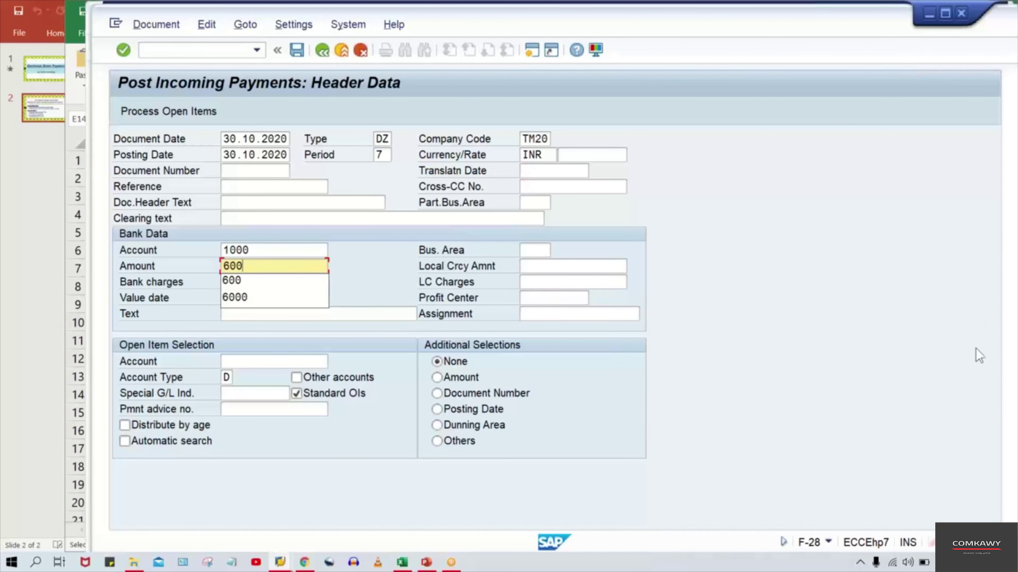
{"action": "key", "text": "Escape"}
{"action": "left_click", "coordinate": [283, 361]}
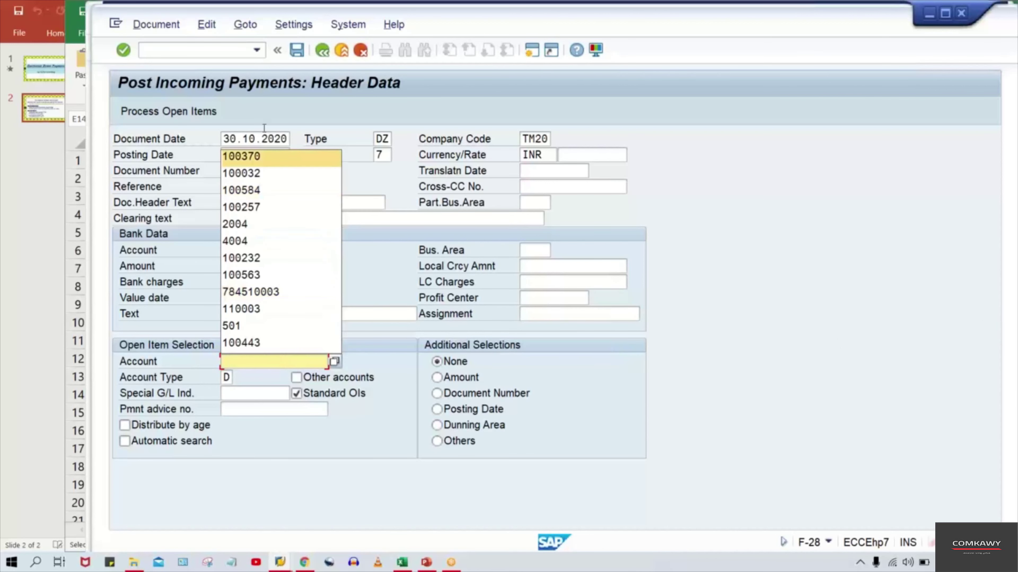
{"action": "left_click", "coordinate": [258, 157]}
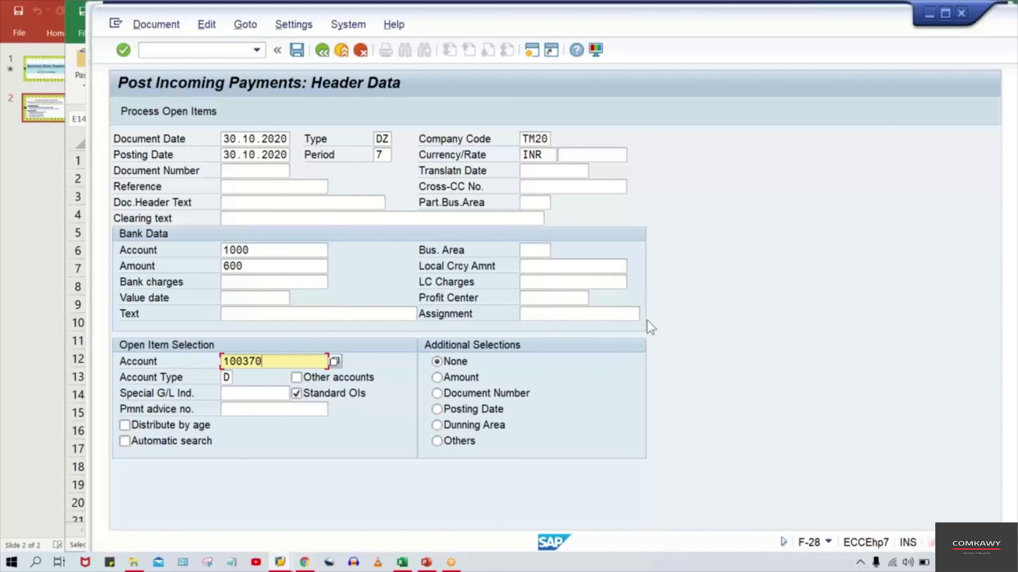
{"action": "key", "text": "Return"}
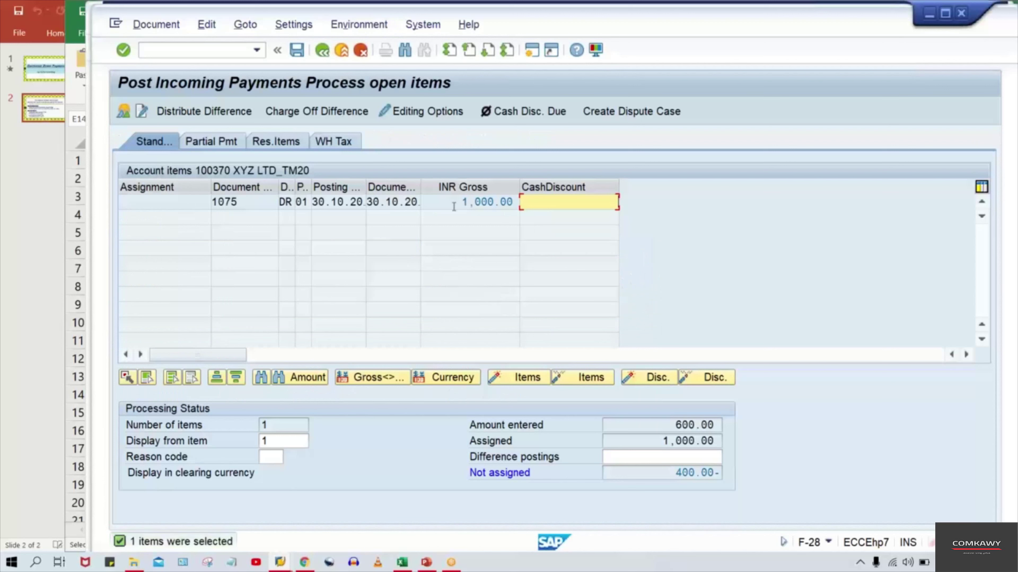
- Compare the invoice's gross amount with the entered and assigned amounts of the incoming payment
{"action": "double_click", "coordinate": [465, 202]}
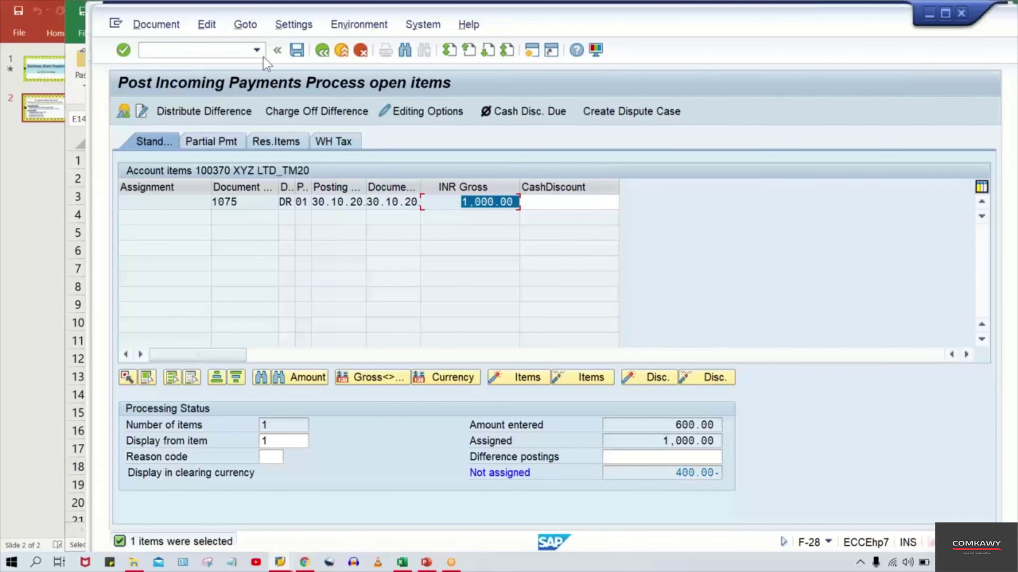
{"action": "left_click", "coordinate": [257, 50]}
{"action": "left_click", "coordinate": [208, 66]}
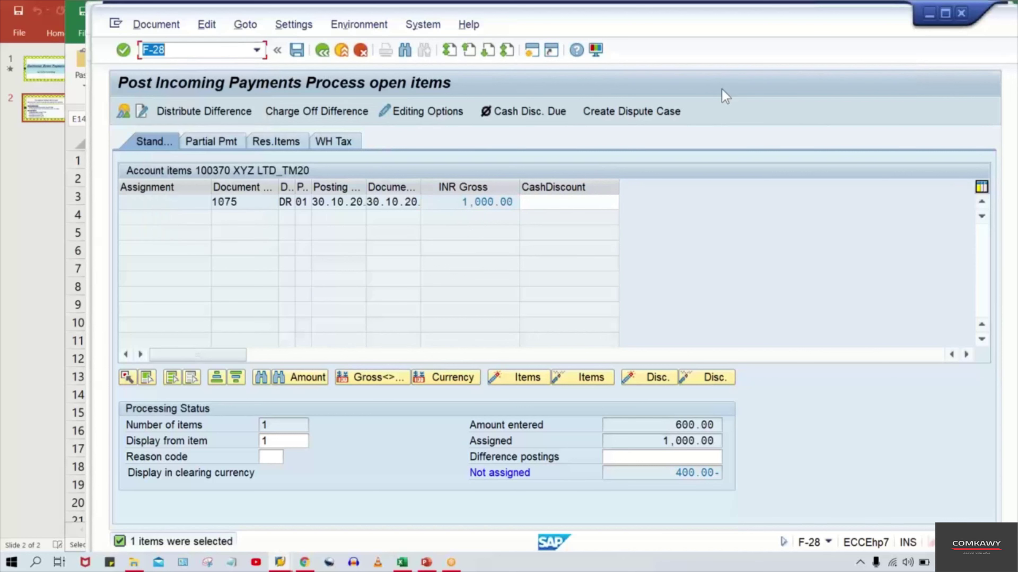
{"action": "left_click", "coordinate": [671, 425]}
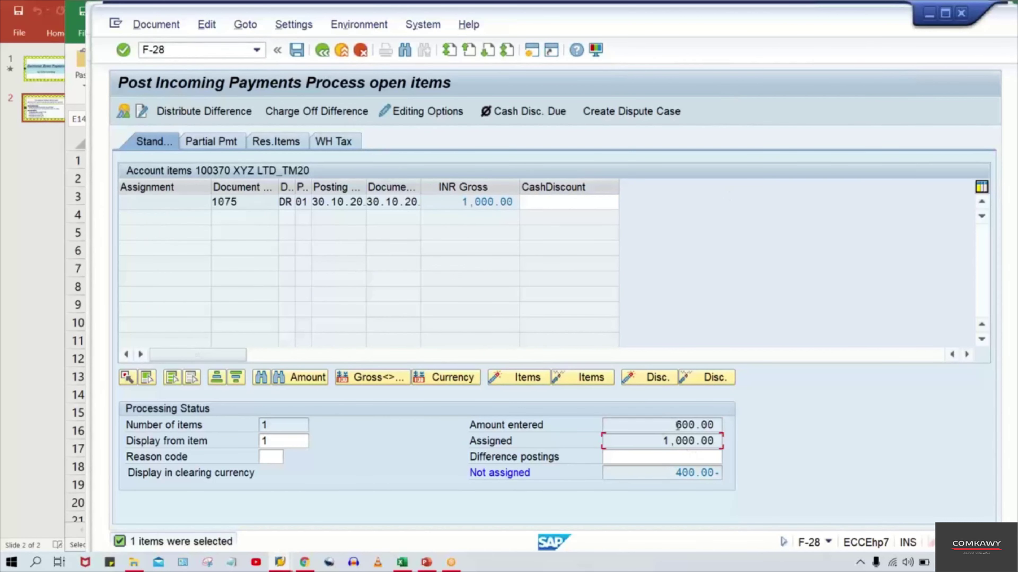
{"action": "left_click_drag", "start_coordinate": [675, 425], "coordinate": [762, 427]}
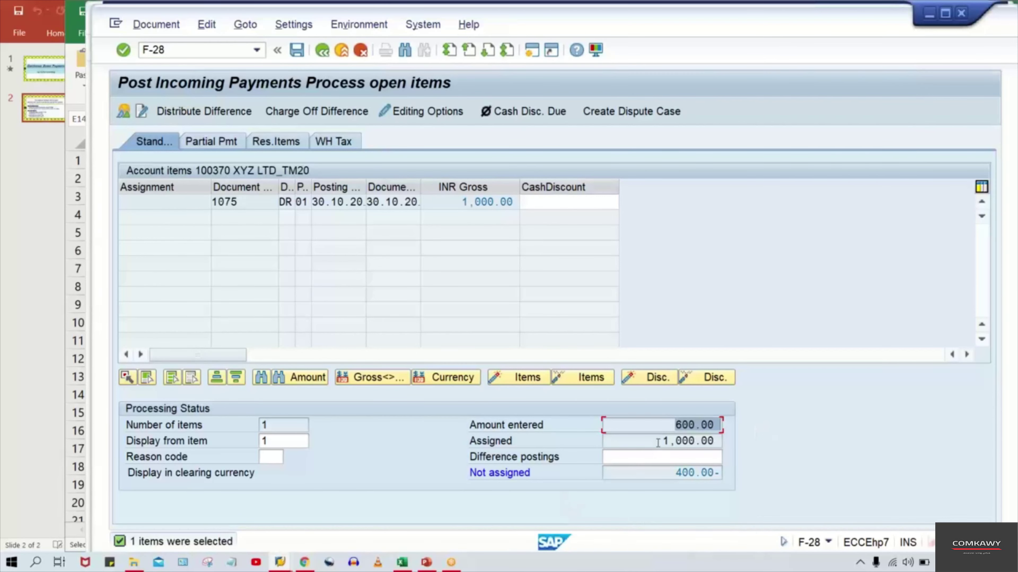
{"action": "left_click_drag", "start_coordinate": [660, 441], "coordinate": [817, 439]}
{"action": "left_click", "coordinate": [205, 48]}
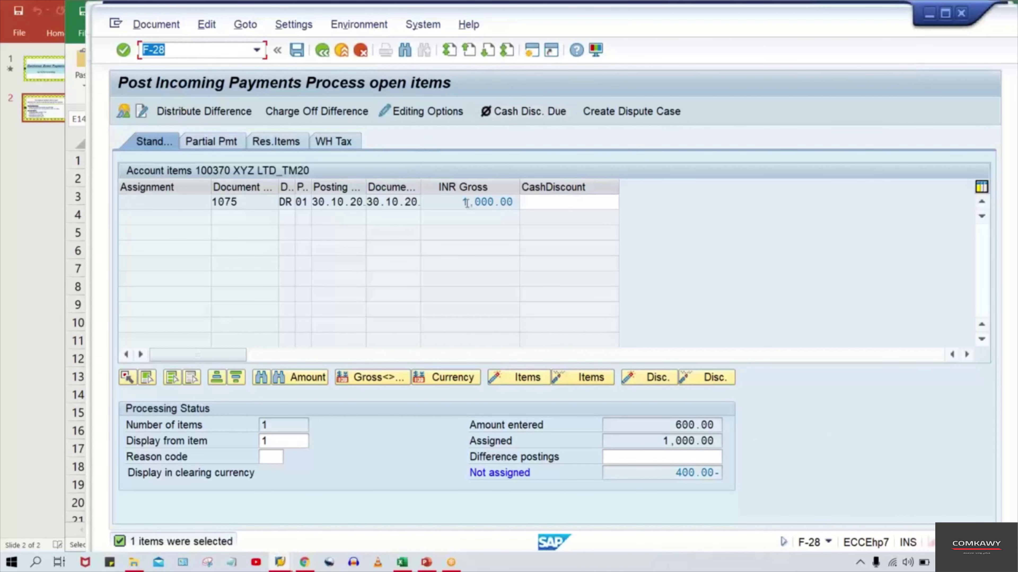
{"action": "left_click_drag", "start_coordinate": [464, 203], "coordinate": [535, 204]}
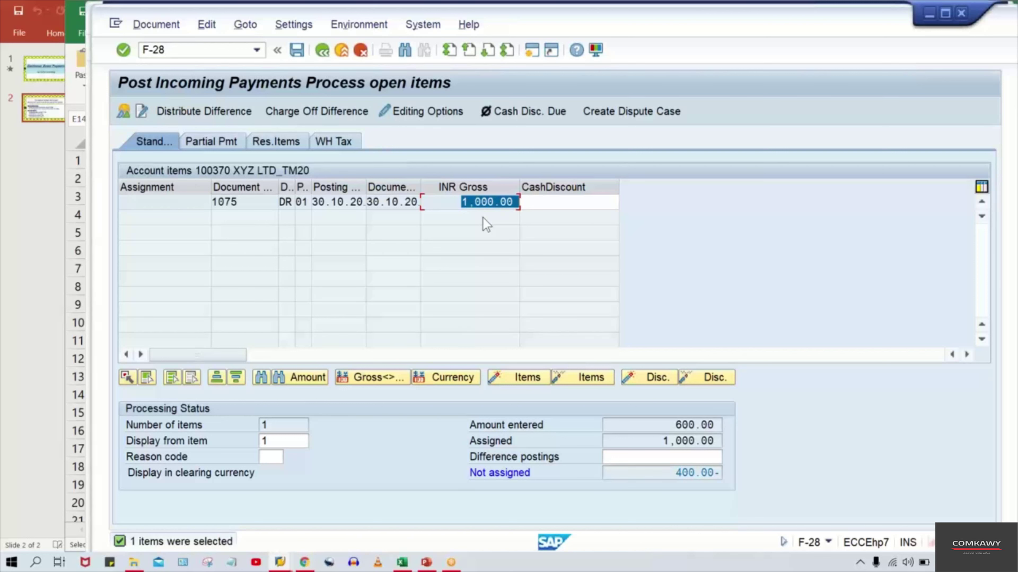
{"action": "key", "text": "Home"}
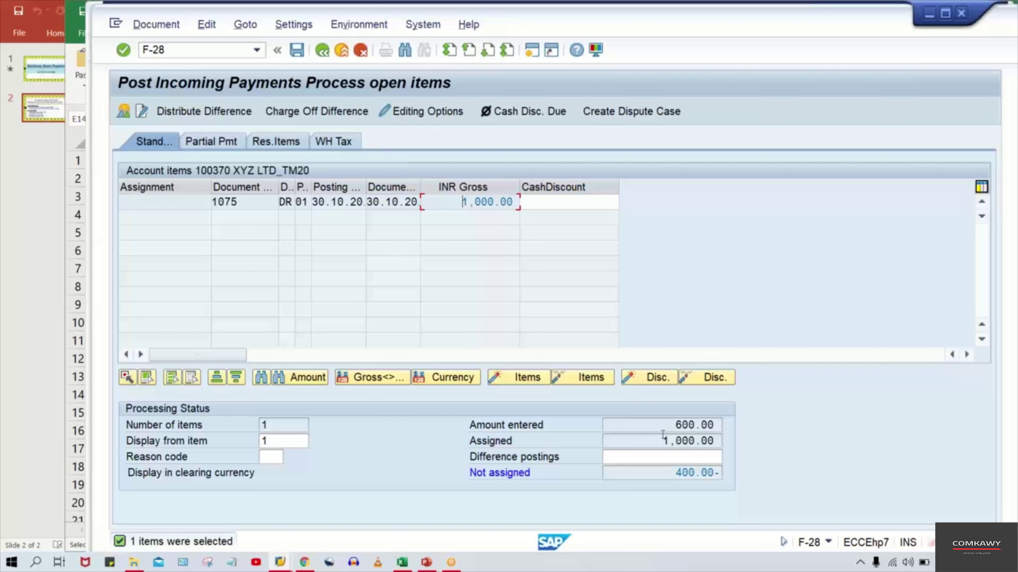
{"action": "left_click_drag", "start_coordinate": [657, 439], "coordinate": [739, 443]}
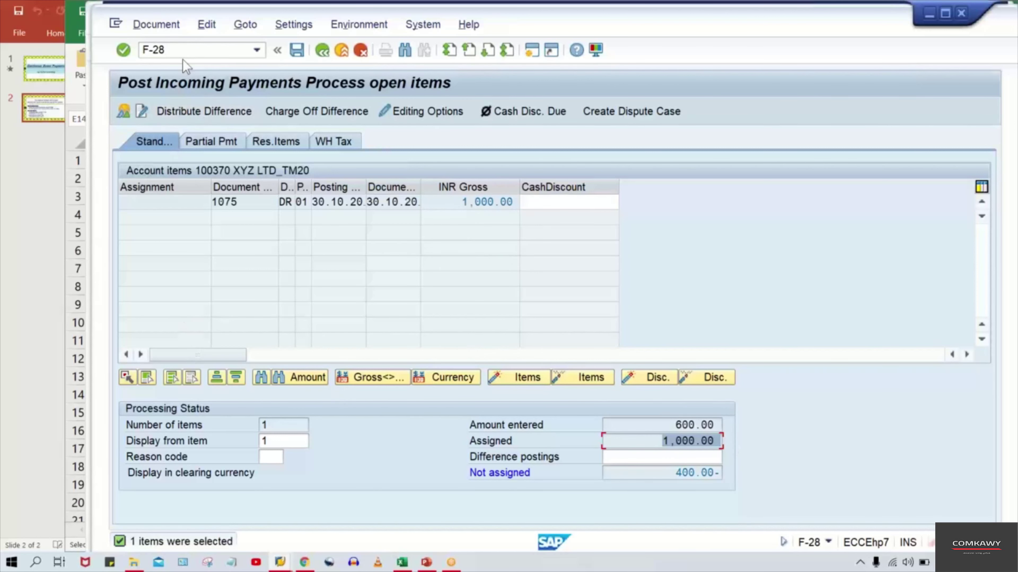
- Restart transaction F-28 with /n, discarding the current entry, and set the document date to 30.10.2020
{"action": "left_click", "coordinate": [187, 50]}
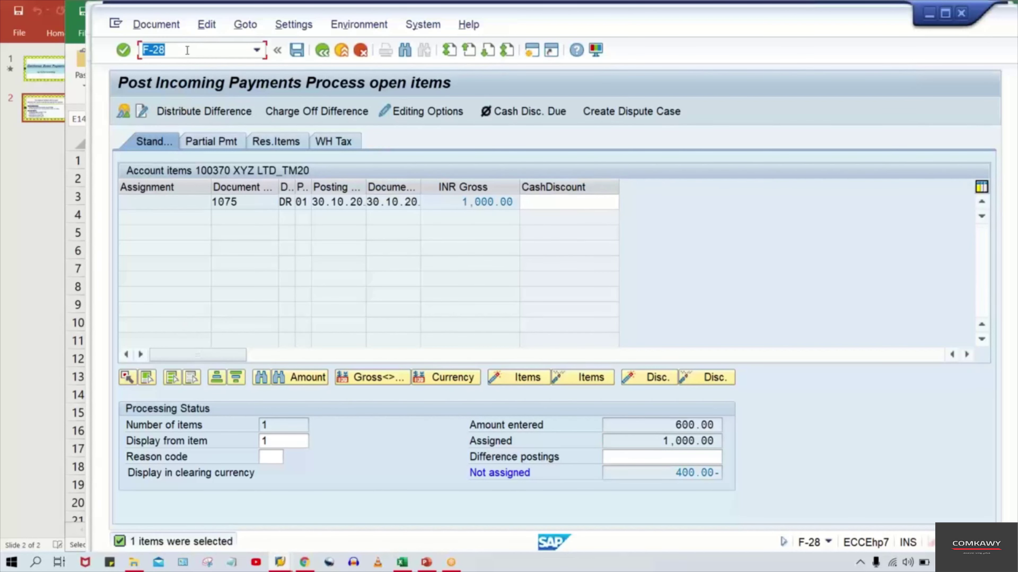
{"action": "type", "text": "F-28"}
{"action": "key", "text": "Home"}
{"action": "type", "text": "/n"}
{"action": "key", "text": "Return"}
{"action": "left_click", "coordinate": [257, 139]}
{"action": "left_click", "coordinate": [248, 153]}
- Set the bank data to account 1000 with an amount of 600
{"action": "left_click", "coordinate": [271, 248]}
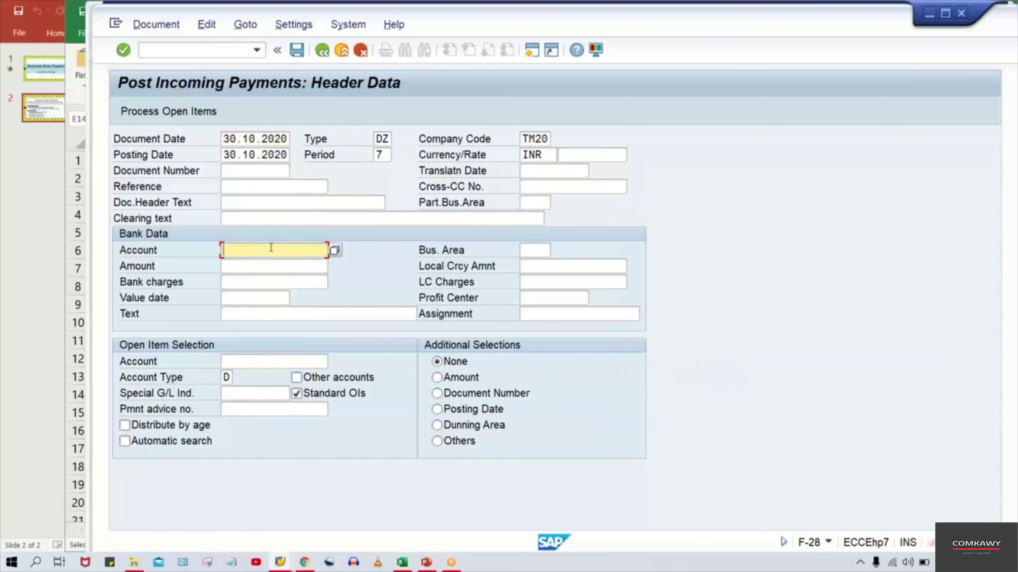
{"action": "left_click", "coordinate": [269, 266]}
{"action": "left_click", "coordinate": [252, 267]}
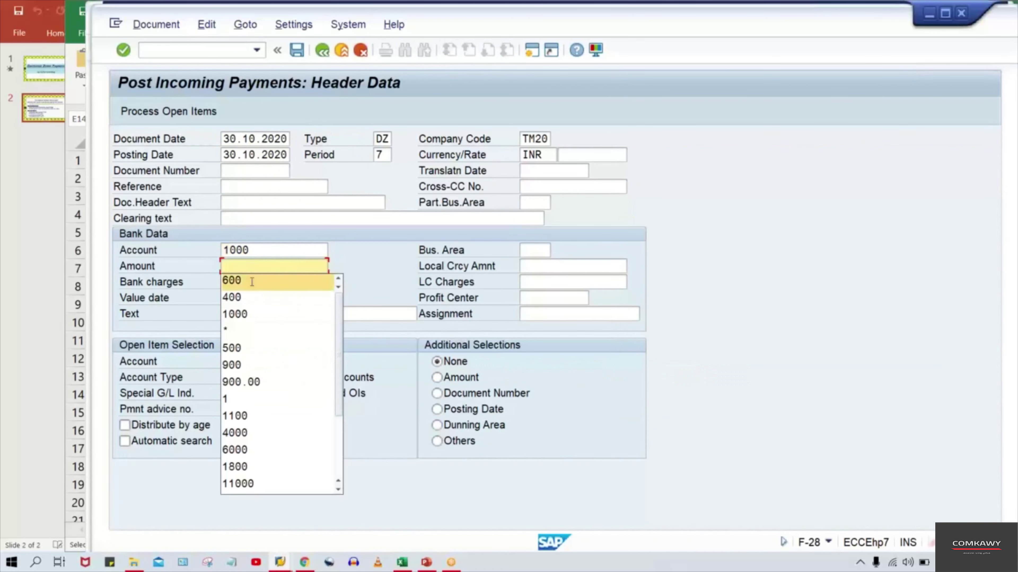
{"action": "left_click", "coordinate": [254, 283]}
- Select customer XYZ LTD_TM20's account with special G/L indicator A and process its open items
{"action": "left_click", "coordinate": [248, 362]}
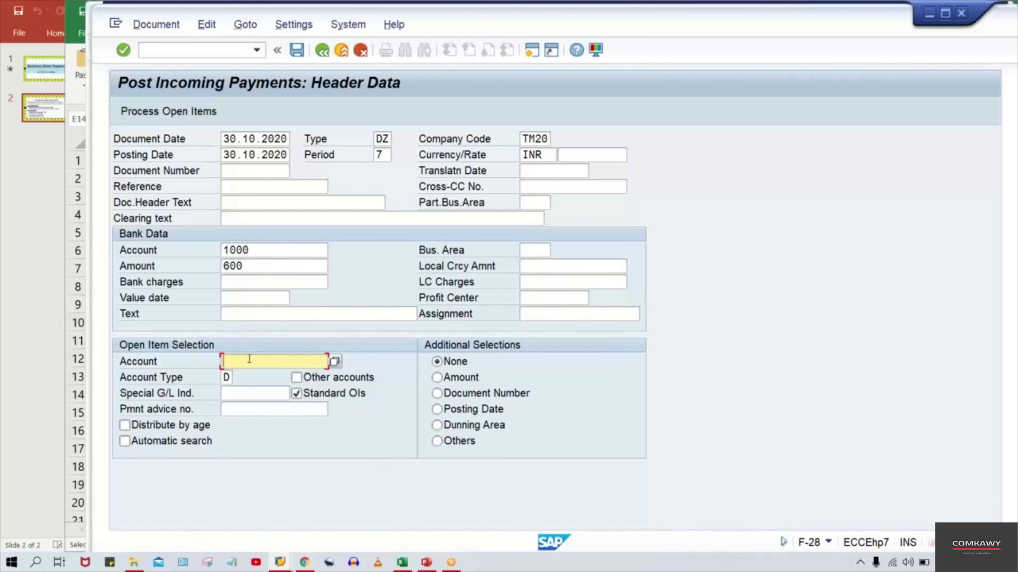
{"action": "left_click", "coordinate": [259, 152]}
{"action": "left_click", "coordinate": [231, 393]}
{"action": "type", "text": "A"}
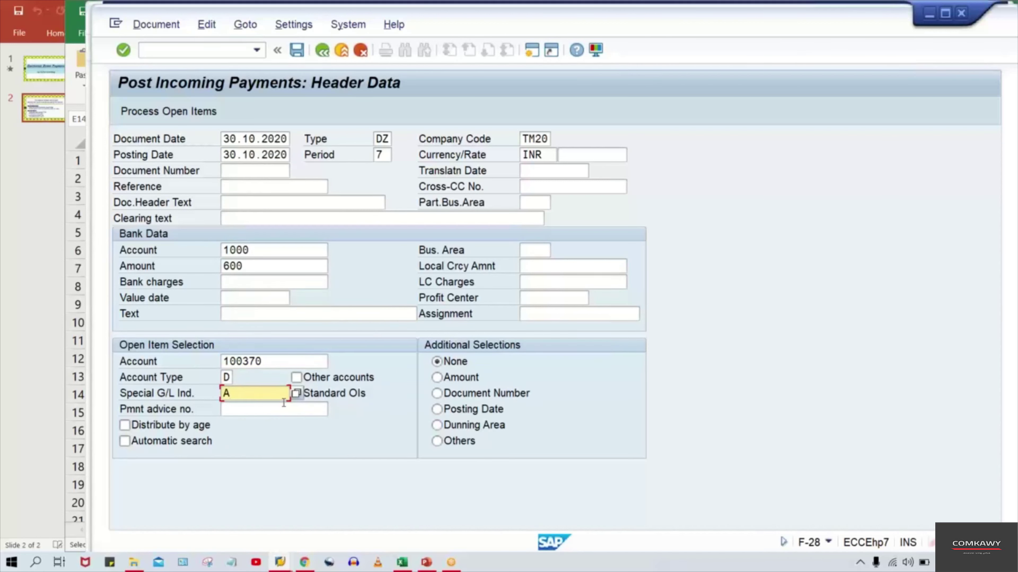
{"action": "key", "text": "Return"}
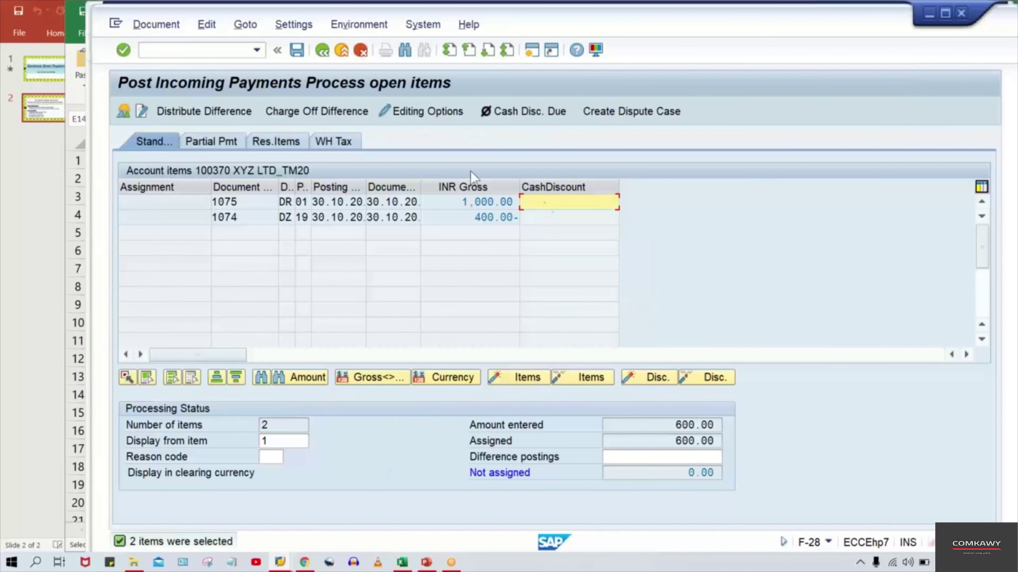
- Examine the down payment's gross amount and compare the payment's assigned and entered amounts
{"action": "left_click", "coordinate": [455, 216]}
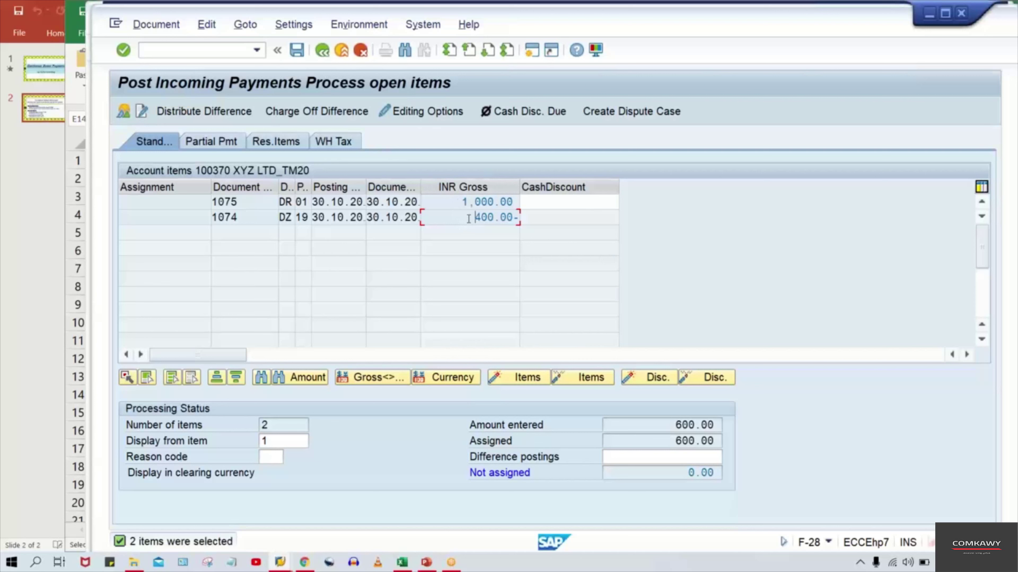
{"action": "left_click_drag", "start_coordinate": [470, 217], "coordinate": [528, 215]}
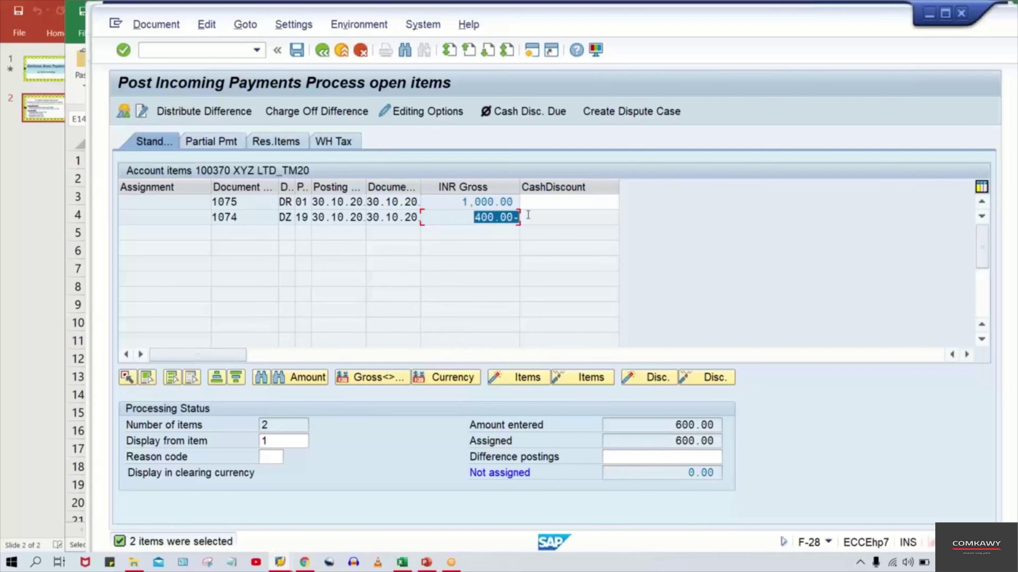
{"action": "left_click", "coordinate": [475, 218]}
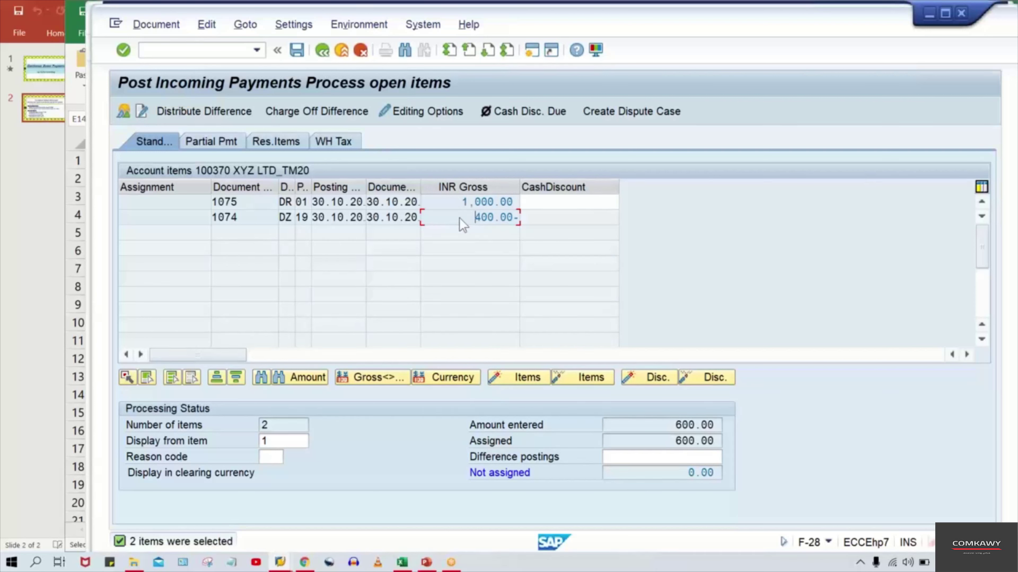
{"action": "left_click_drag", "start_coordinate": [646, 444], "coordinate": [729, 444]}
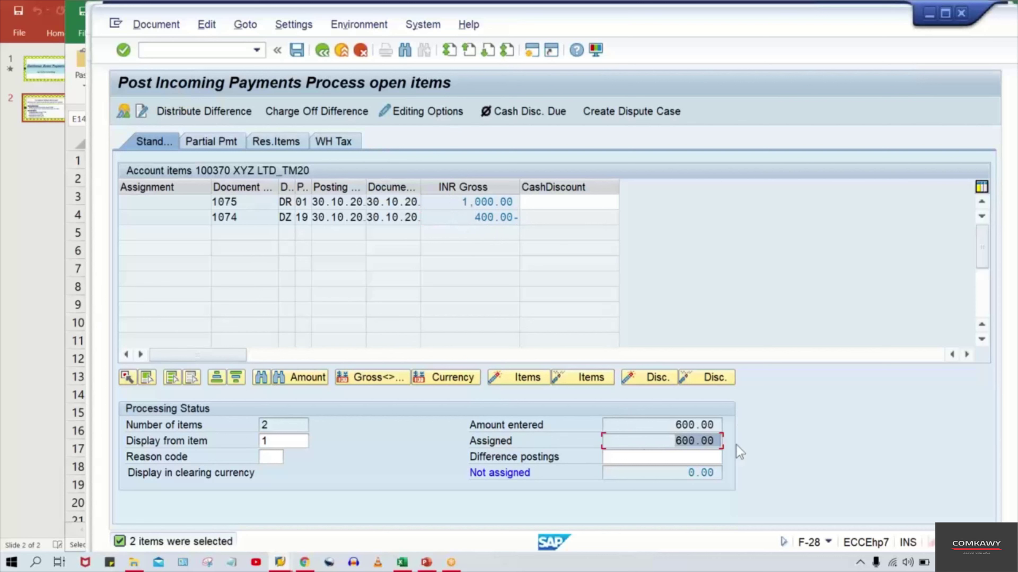
{"action": "left_click_drag", "start_coordinate": [667, 427], "coordinate": [799, 424]}
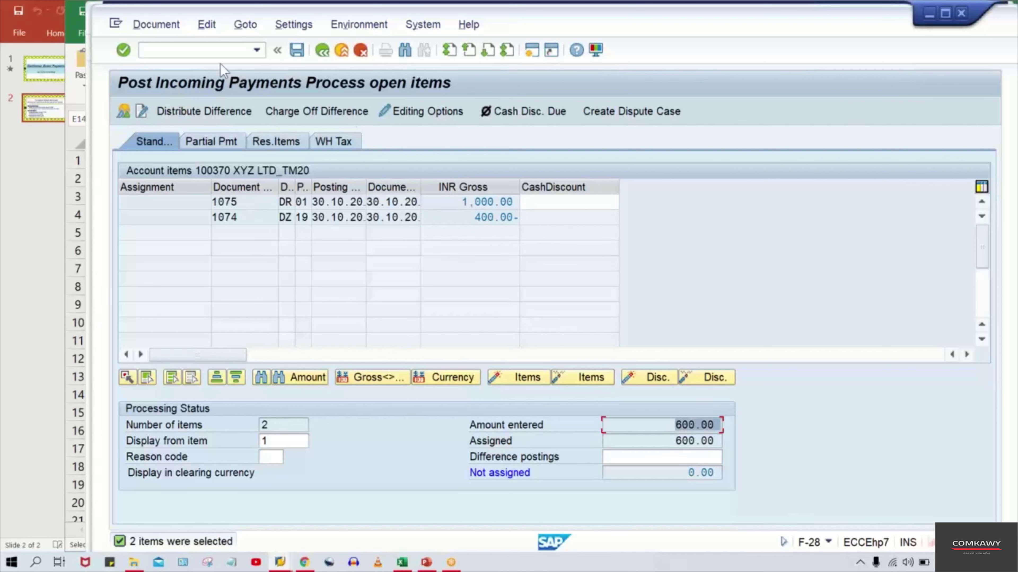
- Simulate the incoming payment document and examine its HDFC bank line item
{"action": "left_click", "coordinate": [156, 24]}
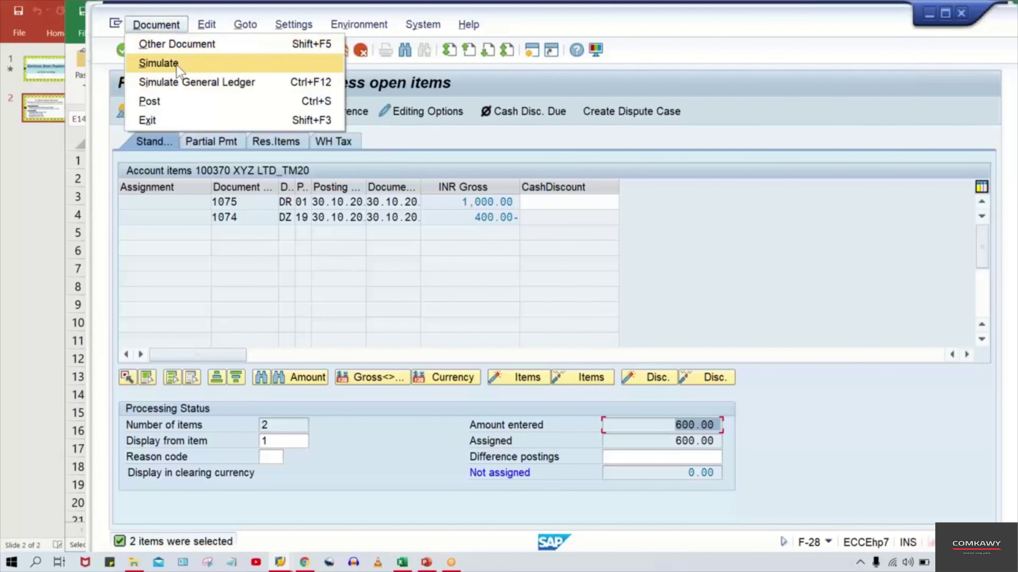
{"action": "left_click", "coordinate": [176, 64]}
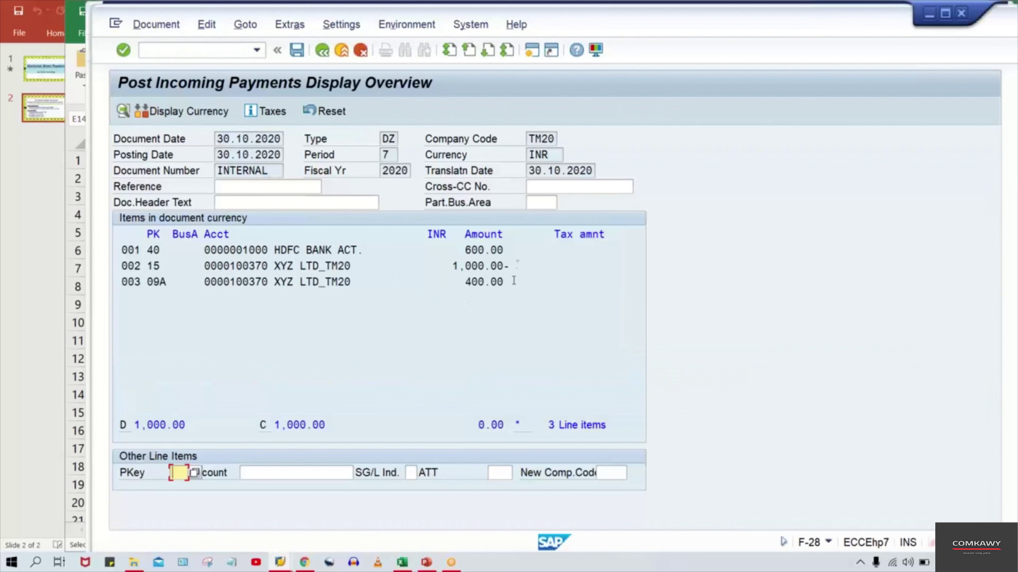
{"action": "left_click_drag", "start_coordinate": [504, 249], "coordinate": [87, 242]}
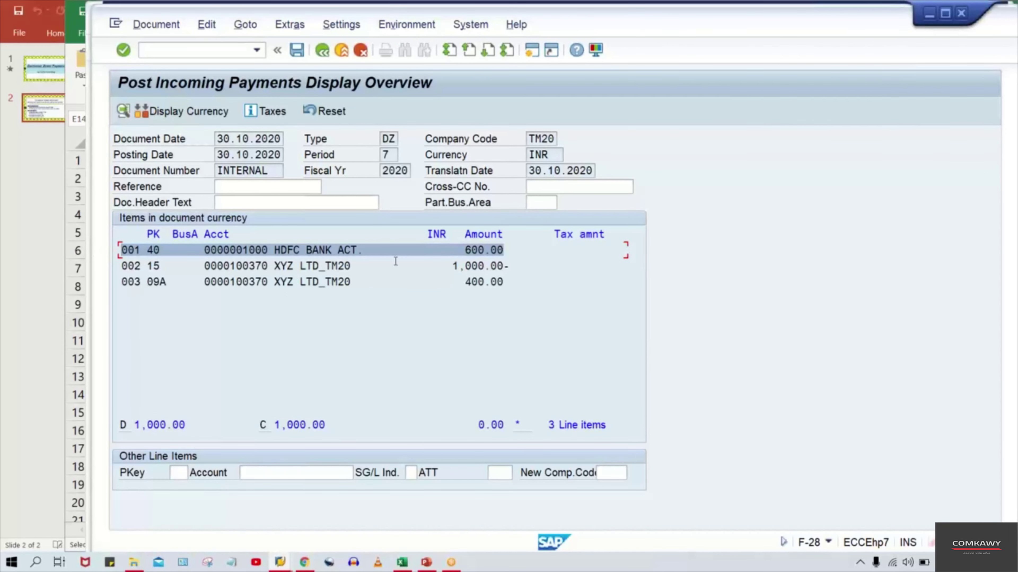
- Examine the simulated document's customer line items for the invoice clearing and the down payment clearing
{"action": "left_click", "coordinate": [508, 254]}
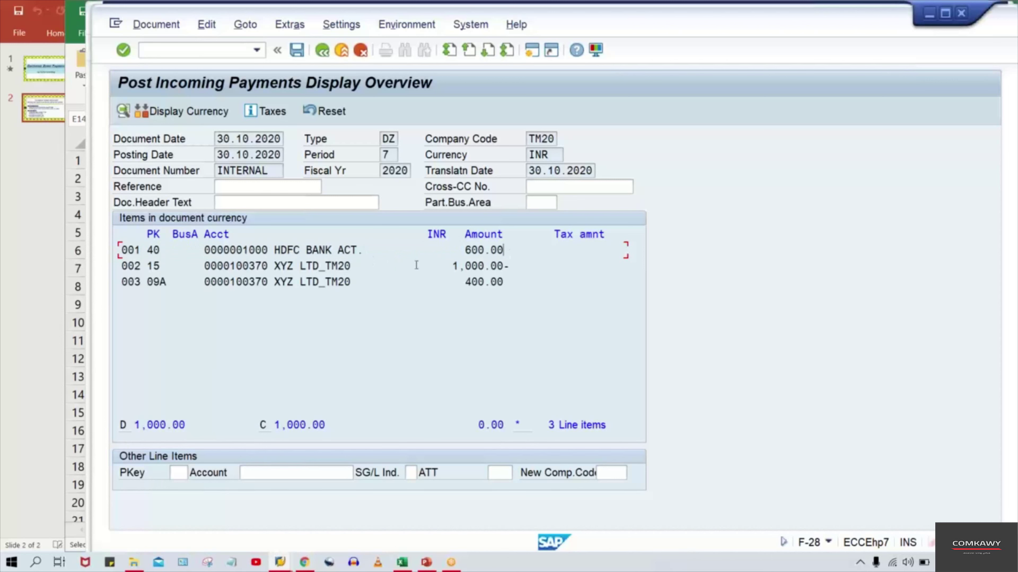
{"action": "left_click_drag", "start_coordinate": [511, 267], "coordinate": [110, 257]}
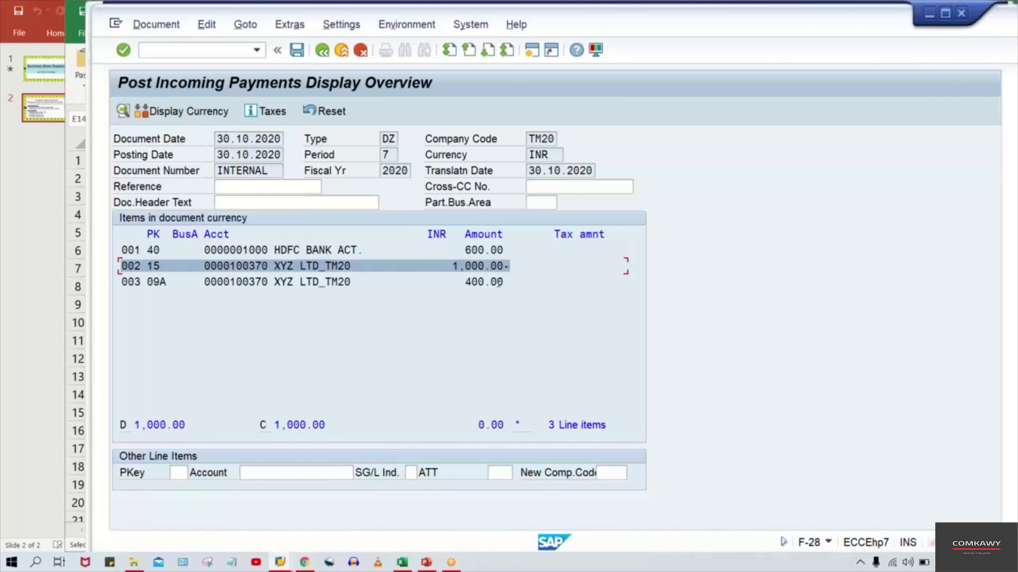
{"action": "left_click_drag", "start_coordinate": [521, 283], "coordinate": [106, 289]}
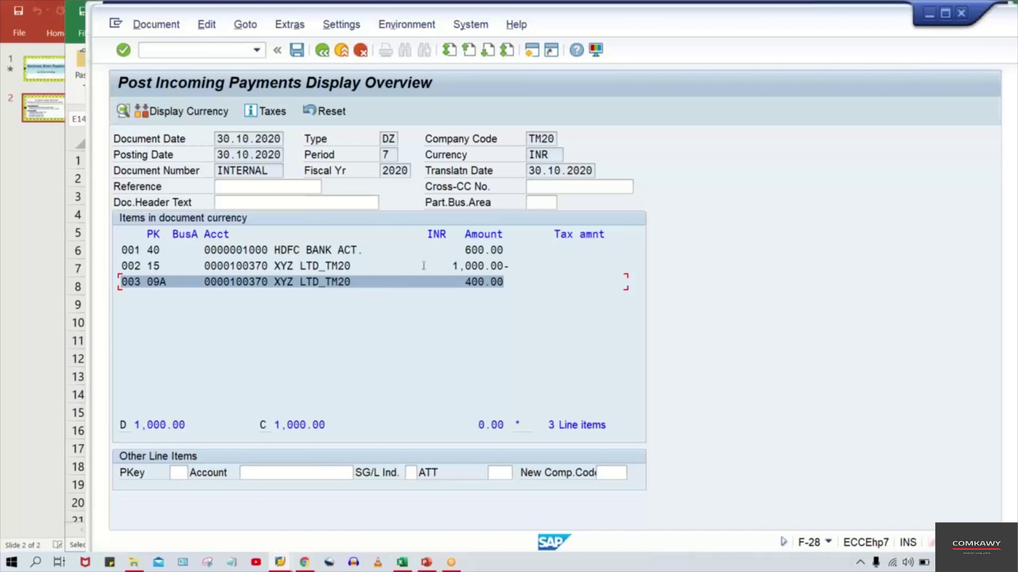
{"action": "left_click_drag", "start_coordinate": [523, 267], "coordinate": [106, 263]}
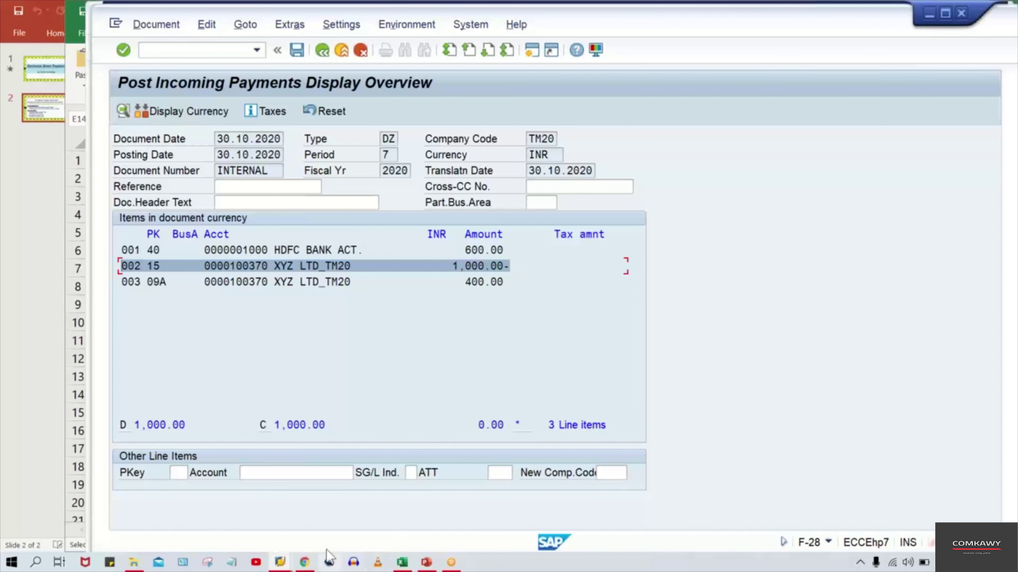
- Switch to the customer line item display and examine the open down payment and invoice amounts
{"action": "mouse_move", "coordinate": [285, 563]}
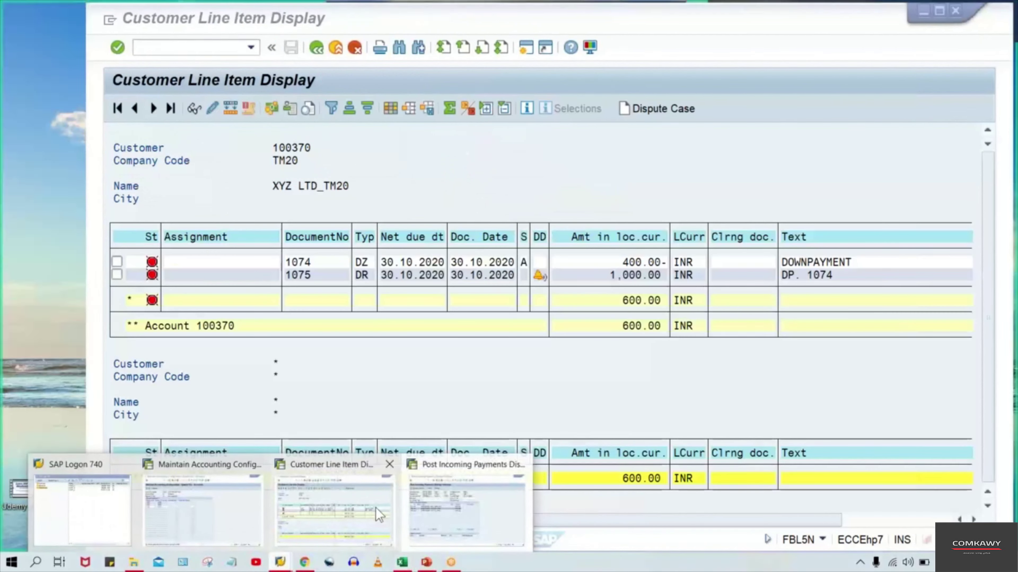
{"action": "left_click", "coordinate": [376, 509]}
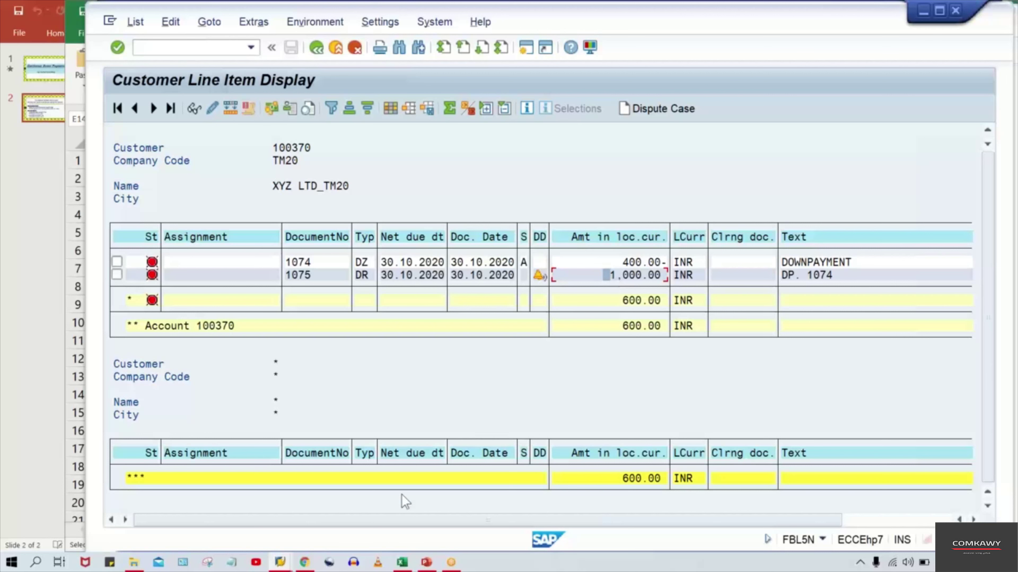
{"action": "left_click", "coordinate": [285, 563]}
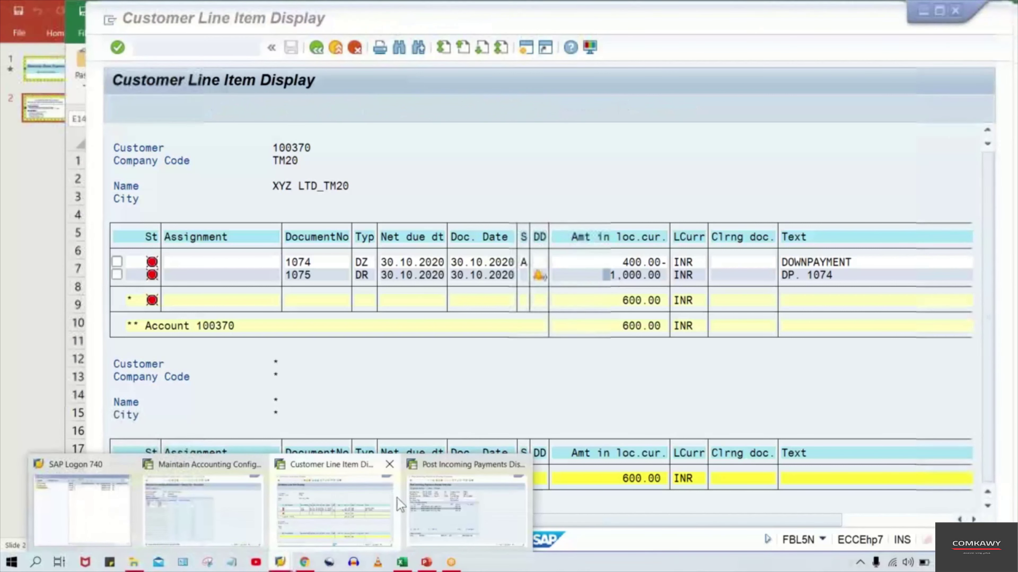
{"action": "left_click", "coordinate": [366, 513]}
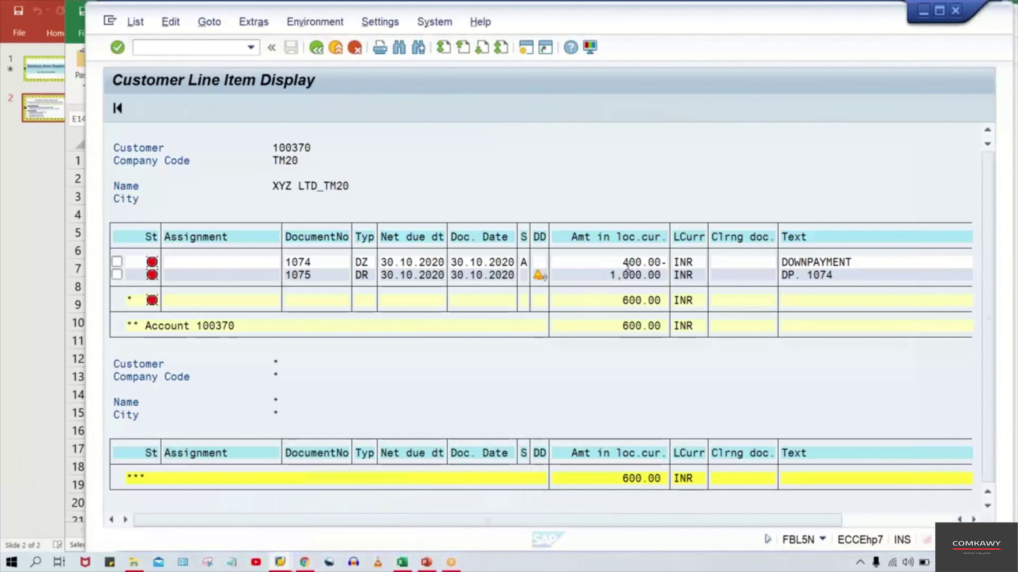
{"action": "left_click", "coordinate": [858, 264]}
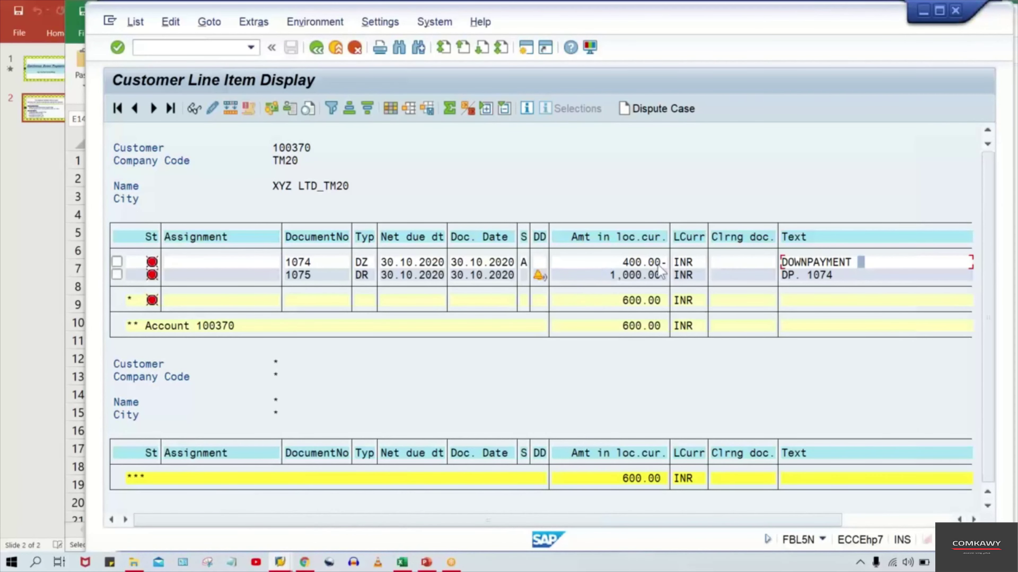
{"action": "left_click", "coordinate": [621, 263]}
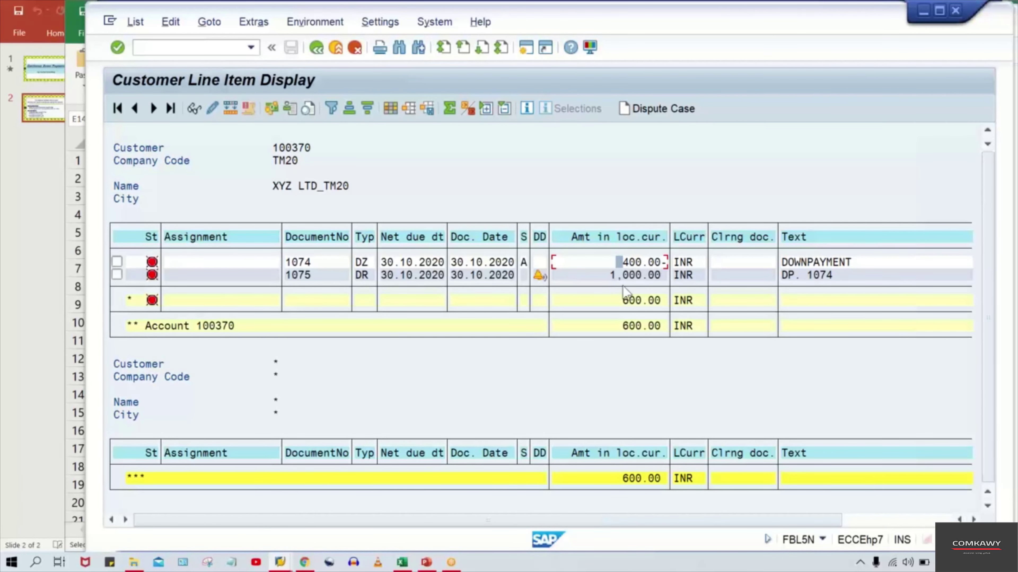
- Recheck the bank, invoice and down payment items in the incoming payment overview, and post the document
{"action": "left_click", "coordinate": [281, 562]}
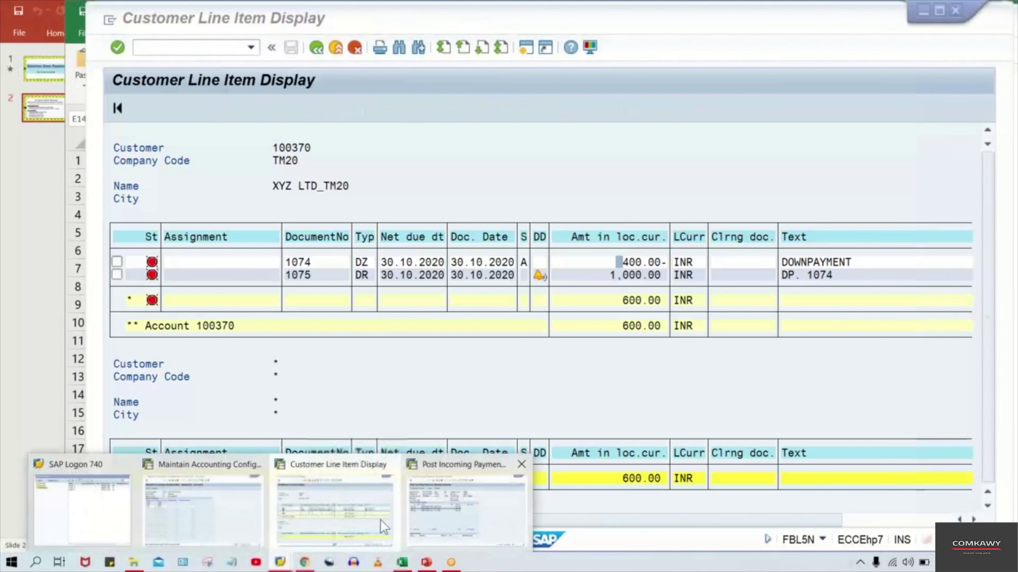
{"action": "left_click", "coordinate": [467, 503]}
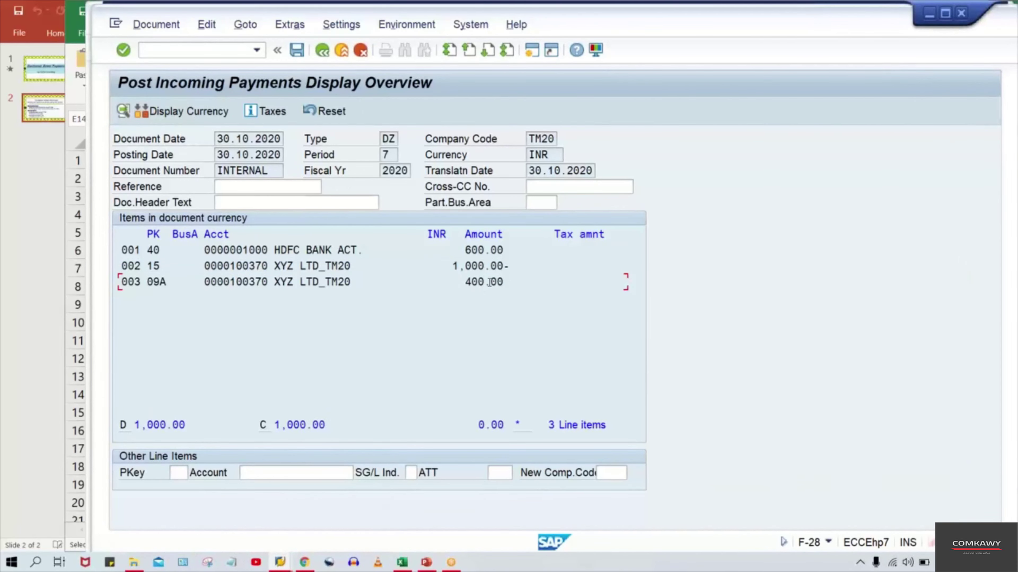
{"action": "left_click_drag", "start_coordinate": [501, 283], "coordinate": [146, 285]}
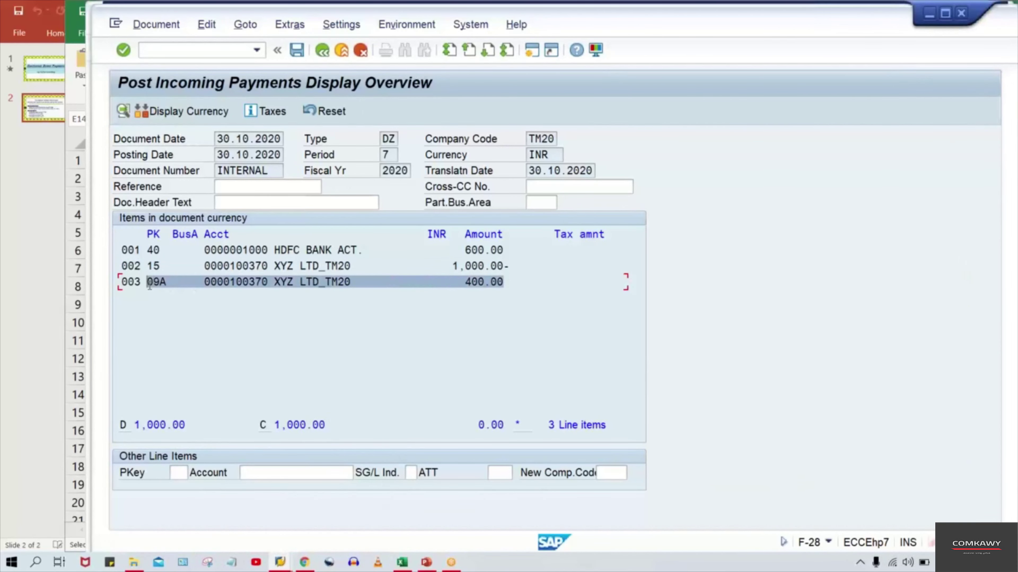
{"action": "left_click", "coordinate": [513, 284]}
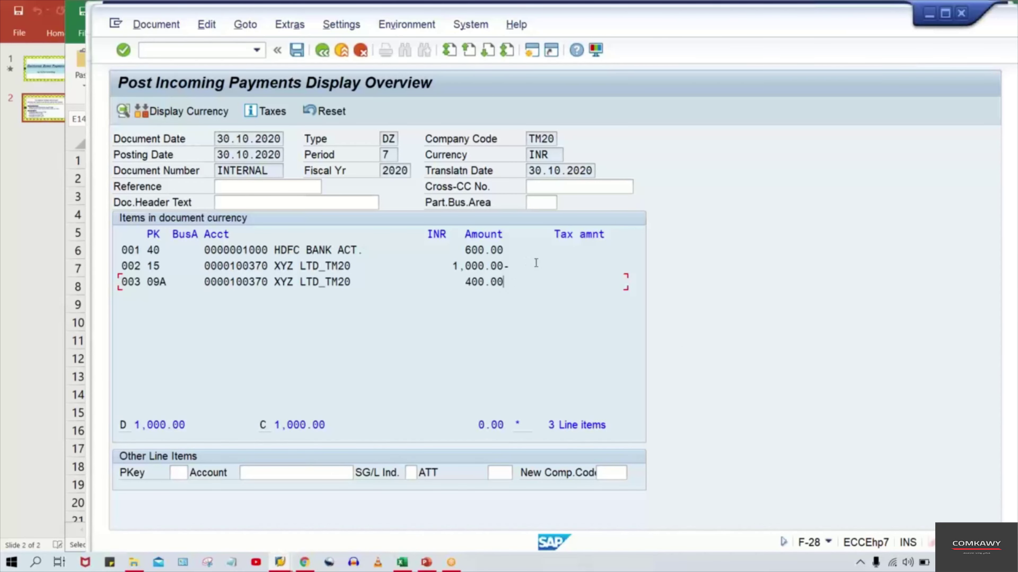
{"action": "left_click", "coordinate": [454, 266]}
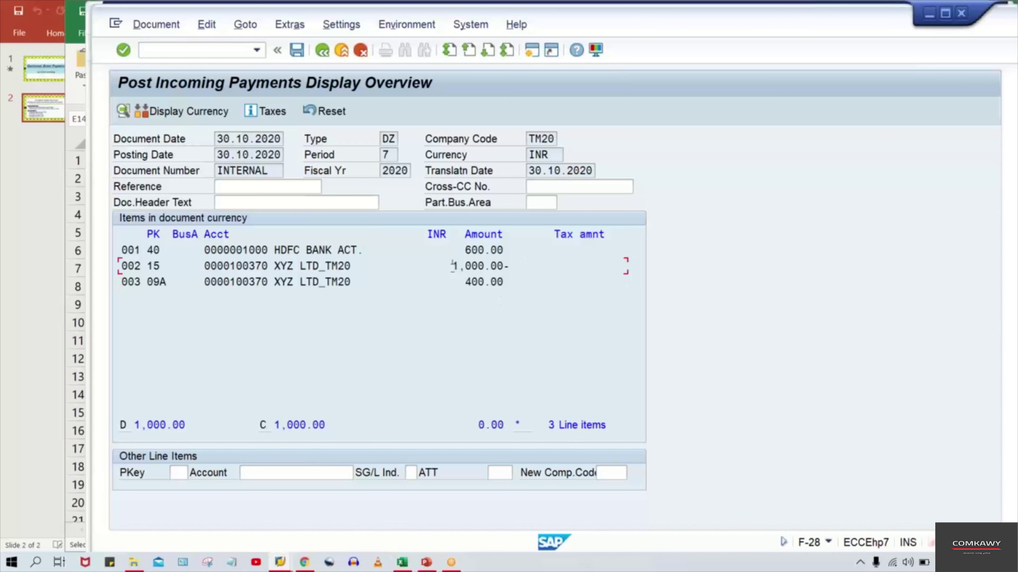
{"action": "left_click", "coordinate": [464, 282]}
{"action": "left_click_drag", "start_coordinate": [505, 250], "coordinate": [120, 251]}
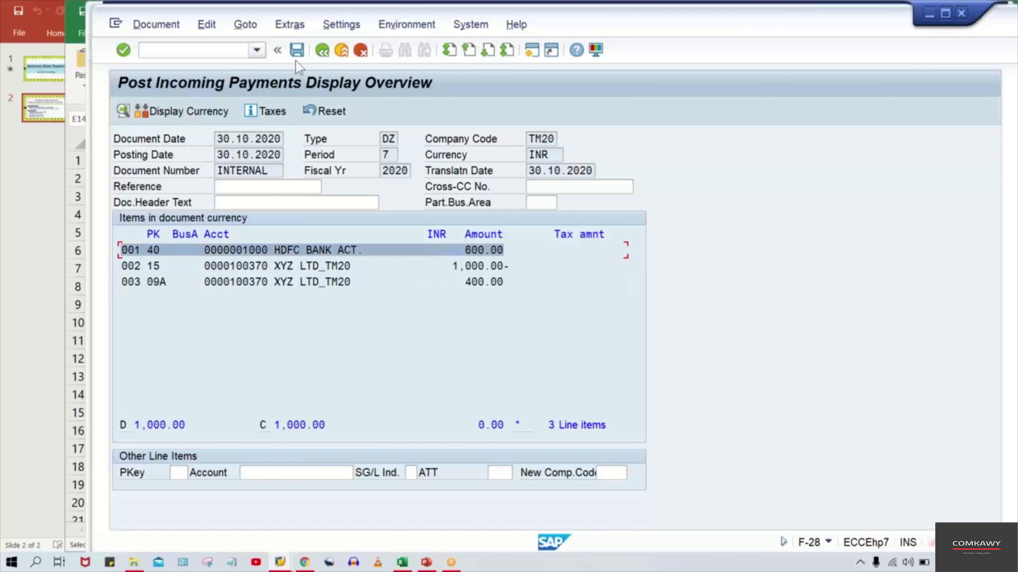
{"action": "left_click", "coordinate": [297, 52]}
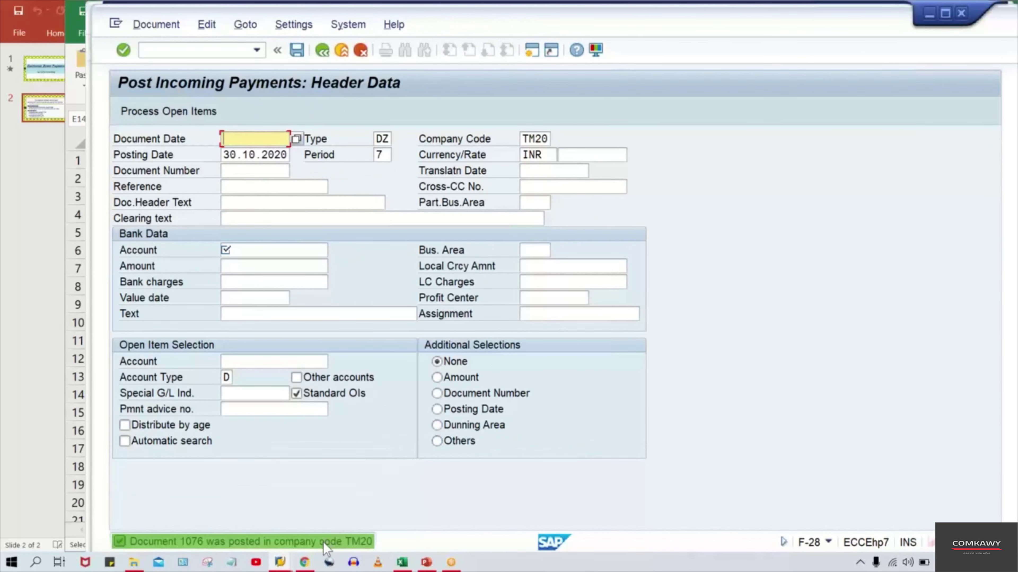
- Refresh XYZ LTD_TM20's open items in the customer line item display
{"action": "mouse_move", "coordinate": [280, 563]}
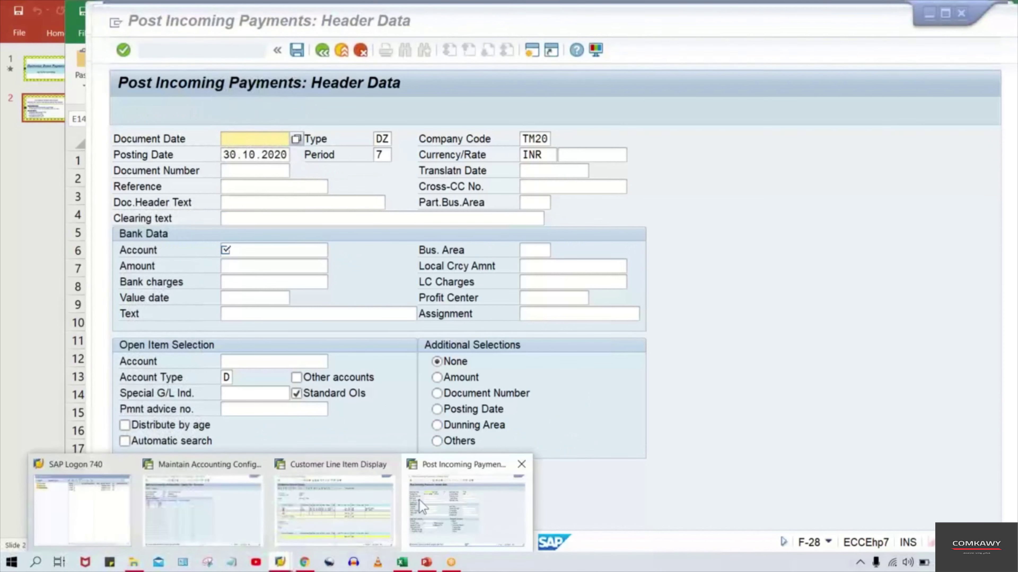
{"action": "left_click", "coordinate": [286, 511]}
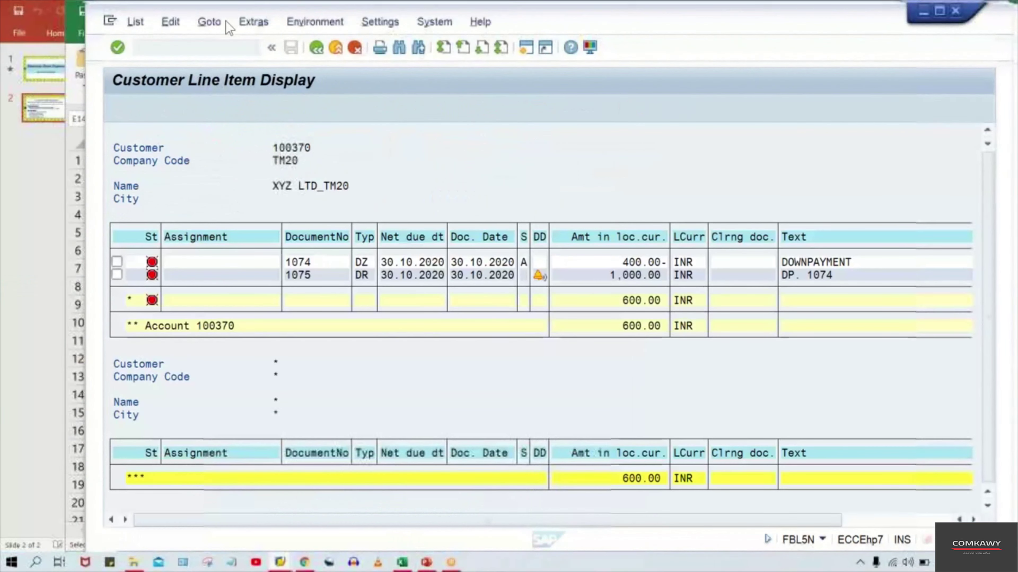
{"action": "left_click", "coordinate": [136, 24]}
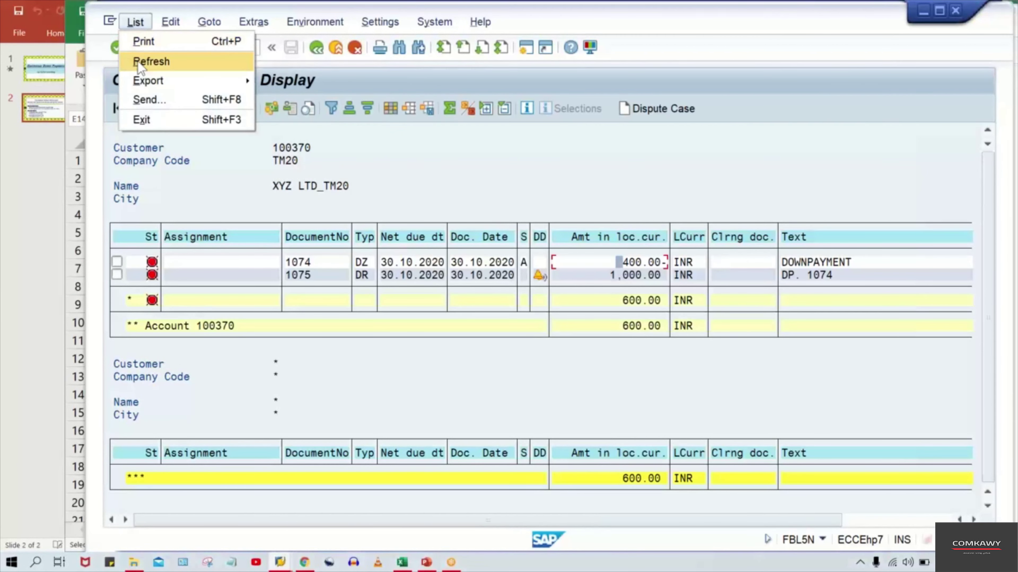
{"action": "left_click", "coordinate": [141, 62]}
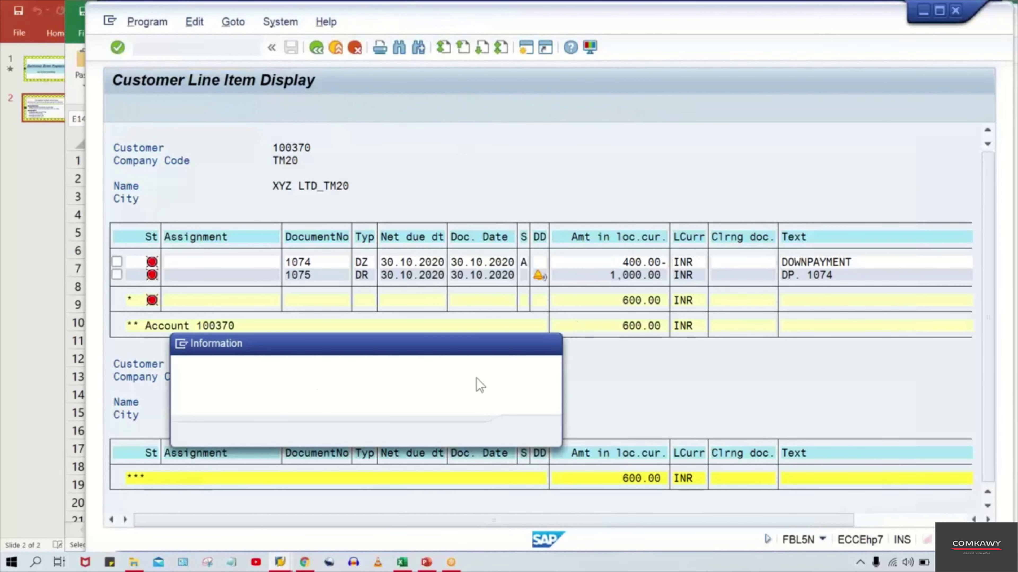